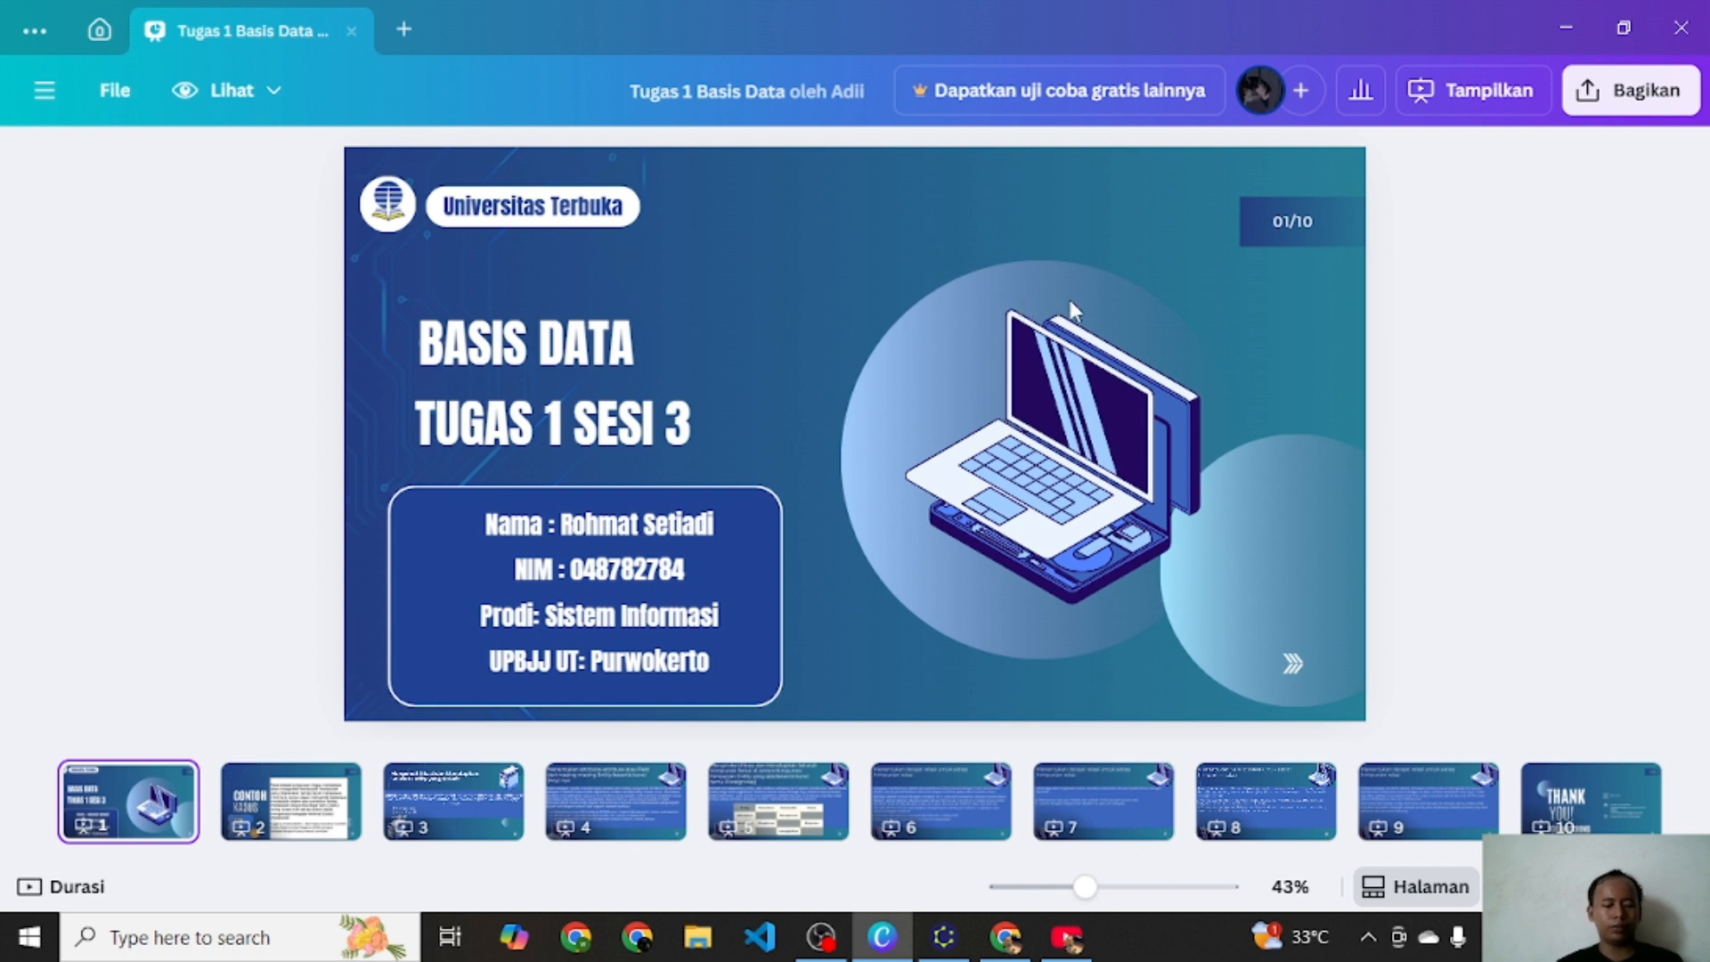
Step: Review the case study and entity identification slides of the presentation
left_click(319, 796)
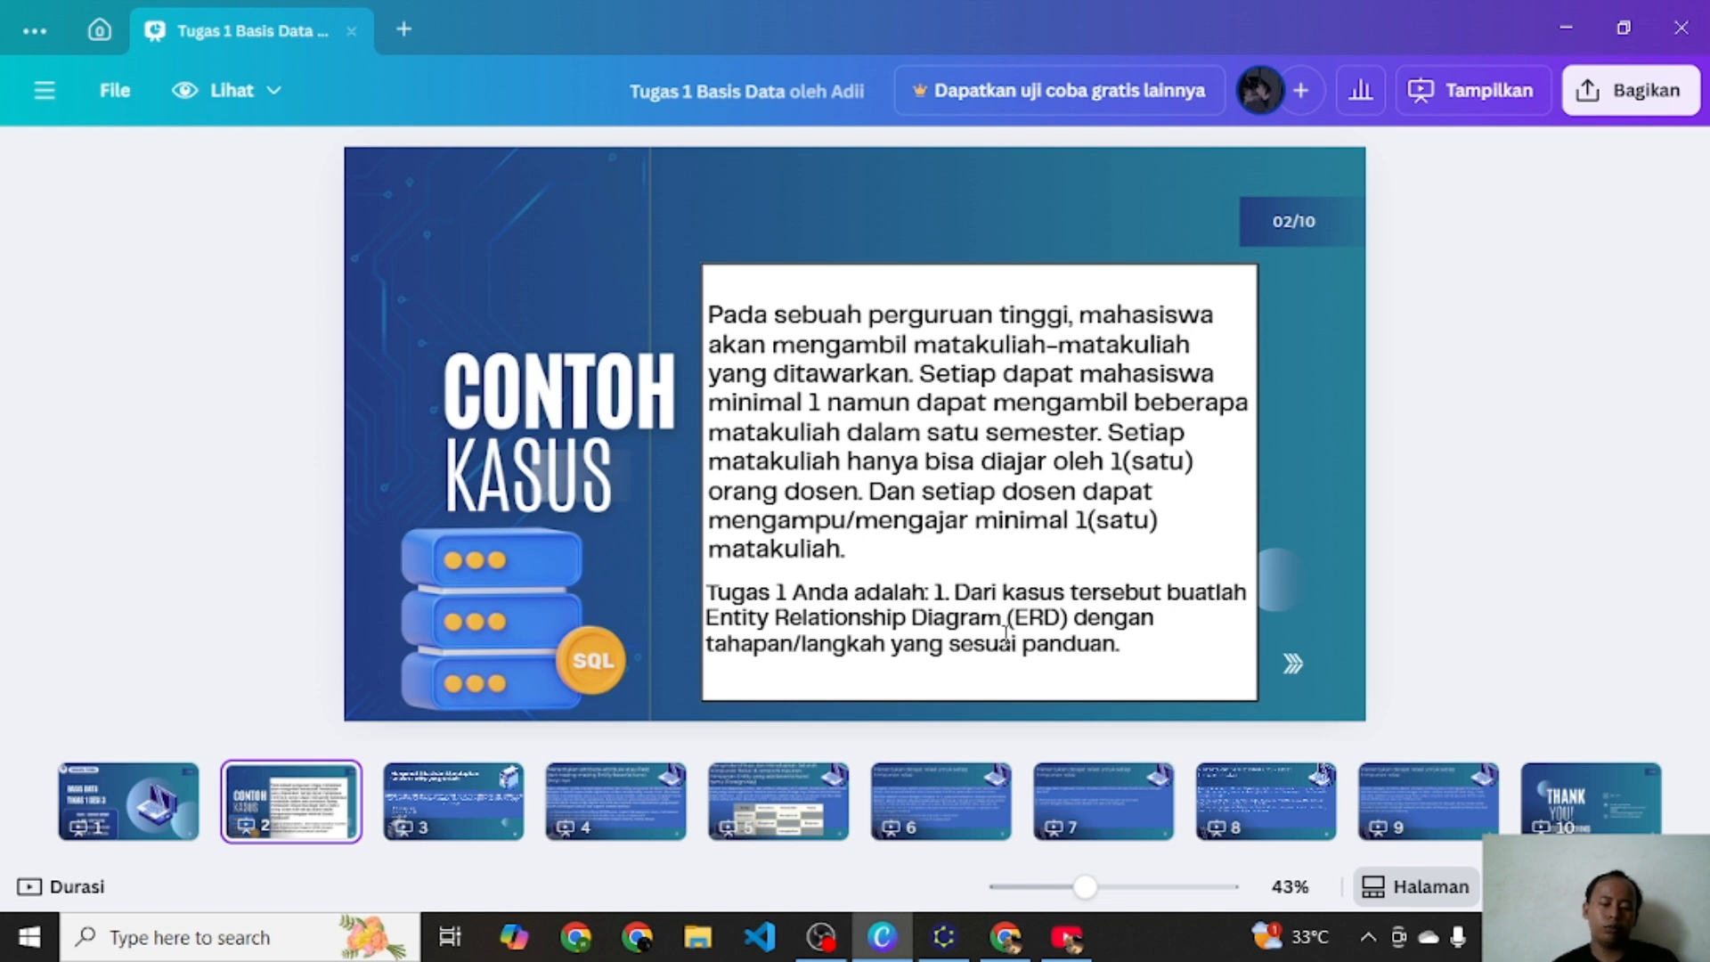
left_click(490, 800)
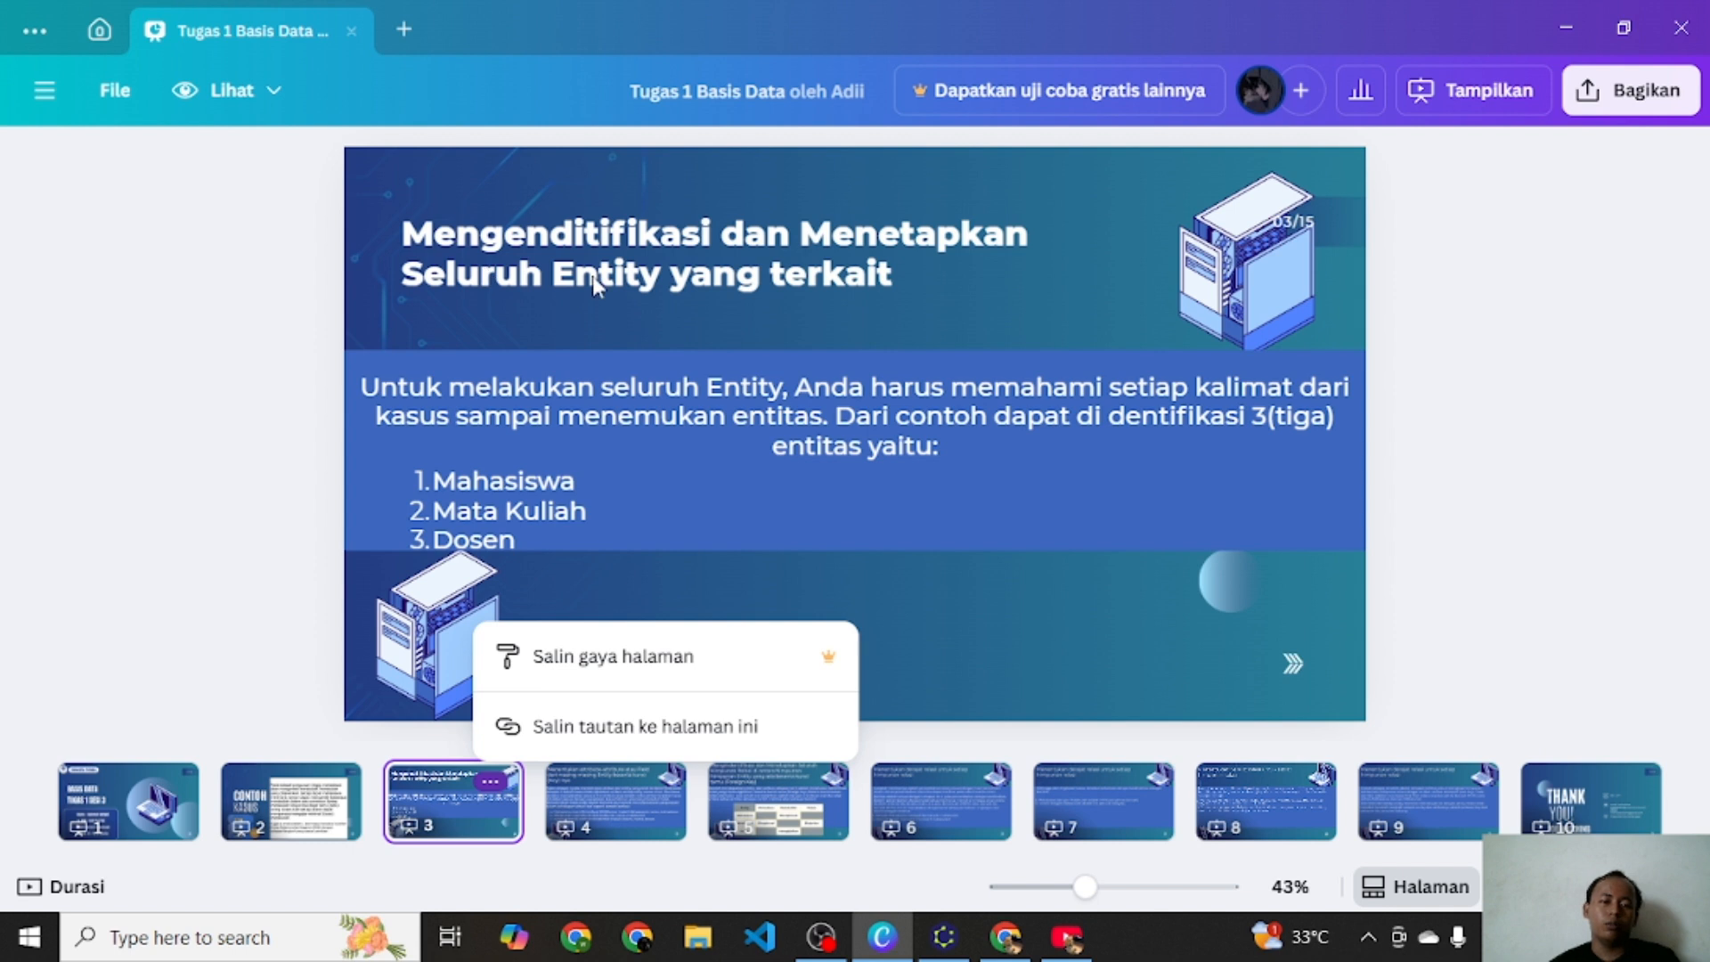
left_click(810, 450)
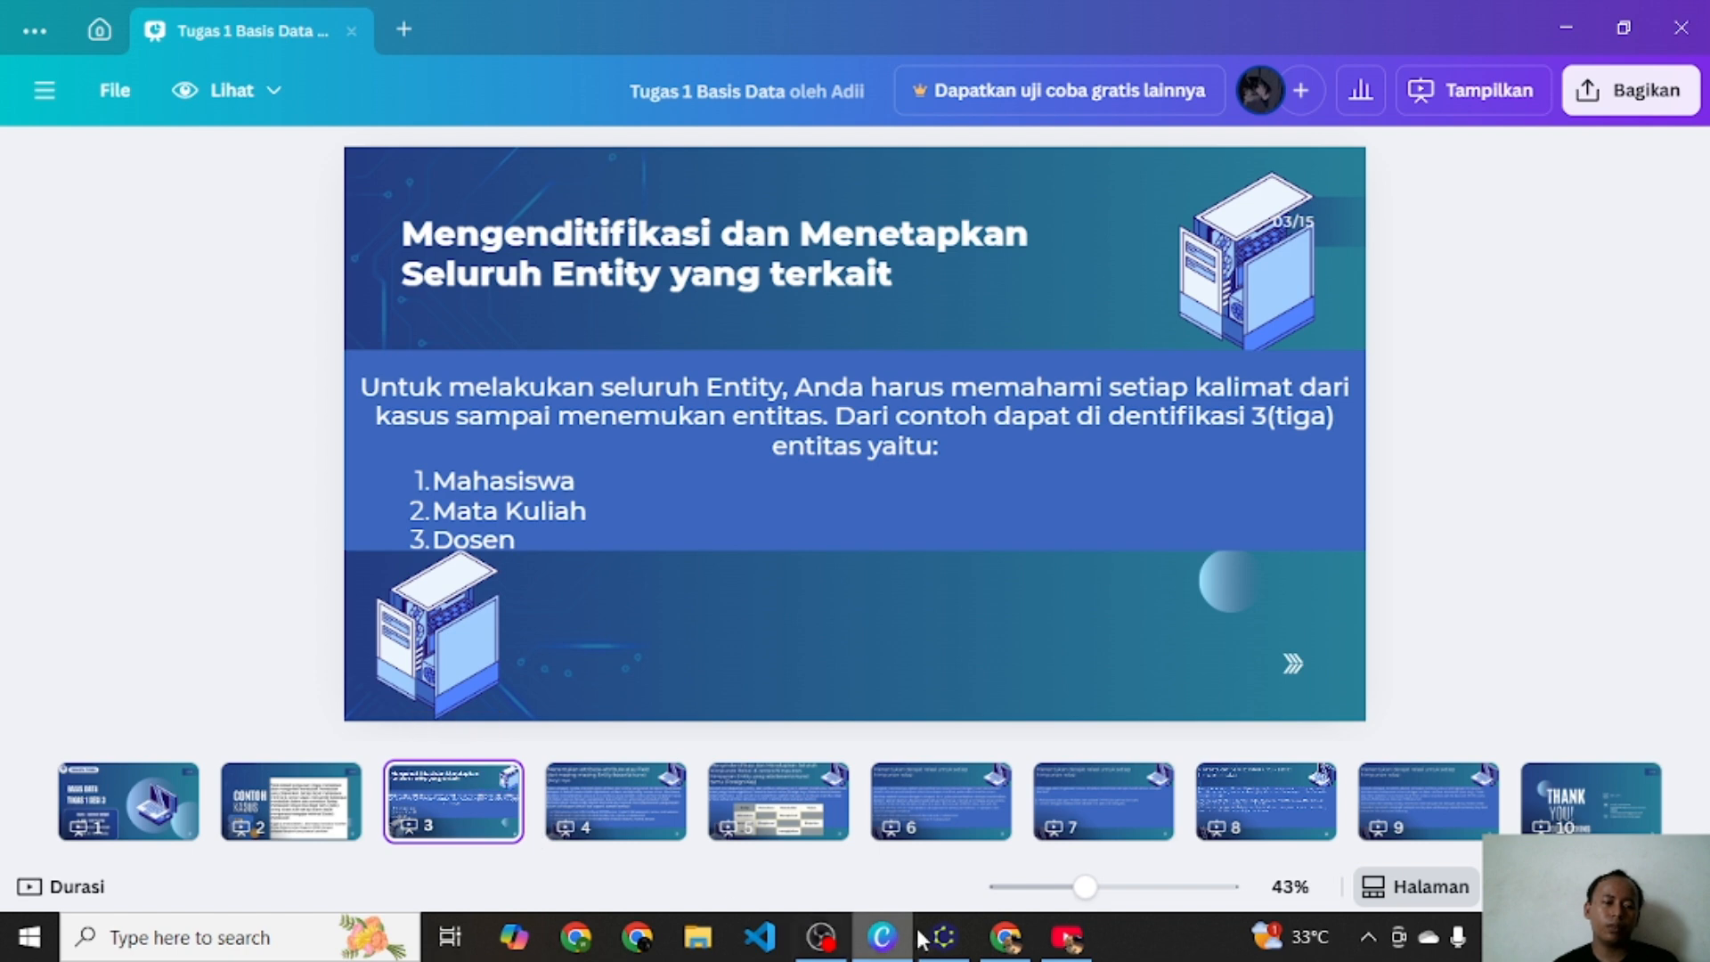
Step: Switch to yEd, place an Entity node on the canvas and rename it Mahasiswa
left_click(944, 937)
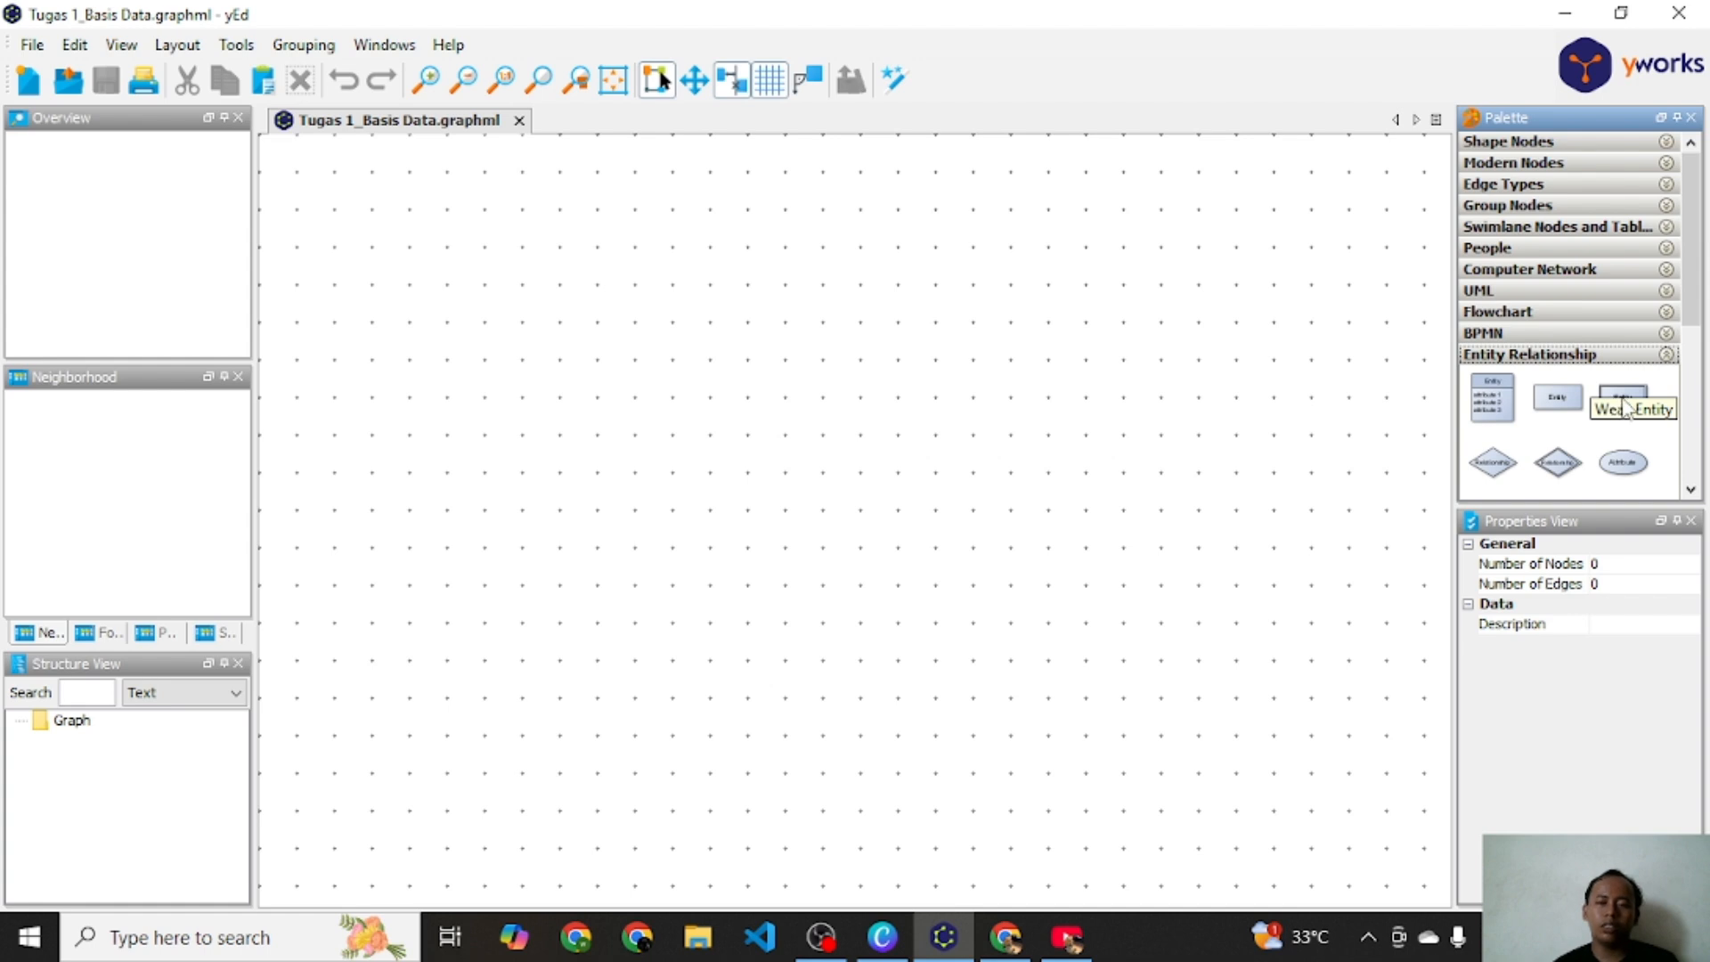
left_click(1574, 412)
left_click_drag(1574, 411, 409, 420)
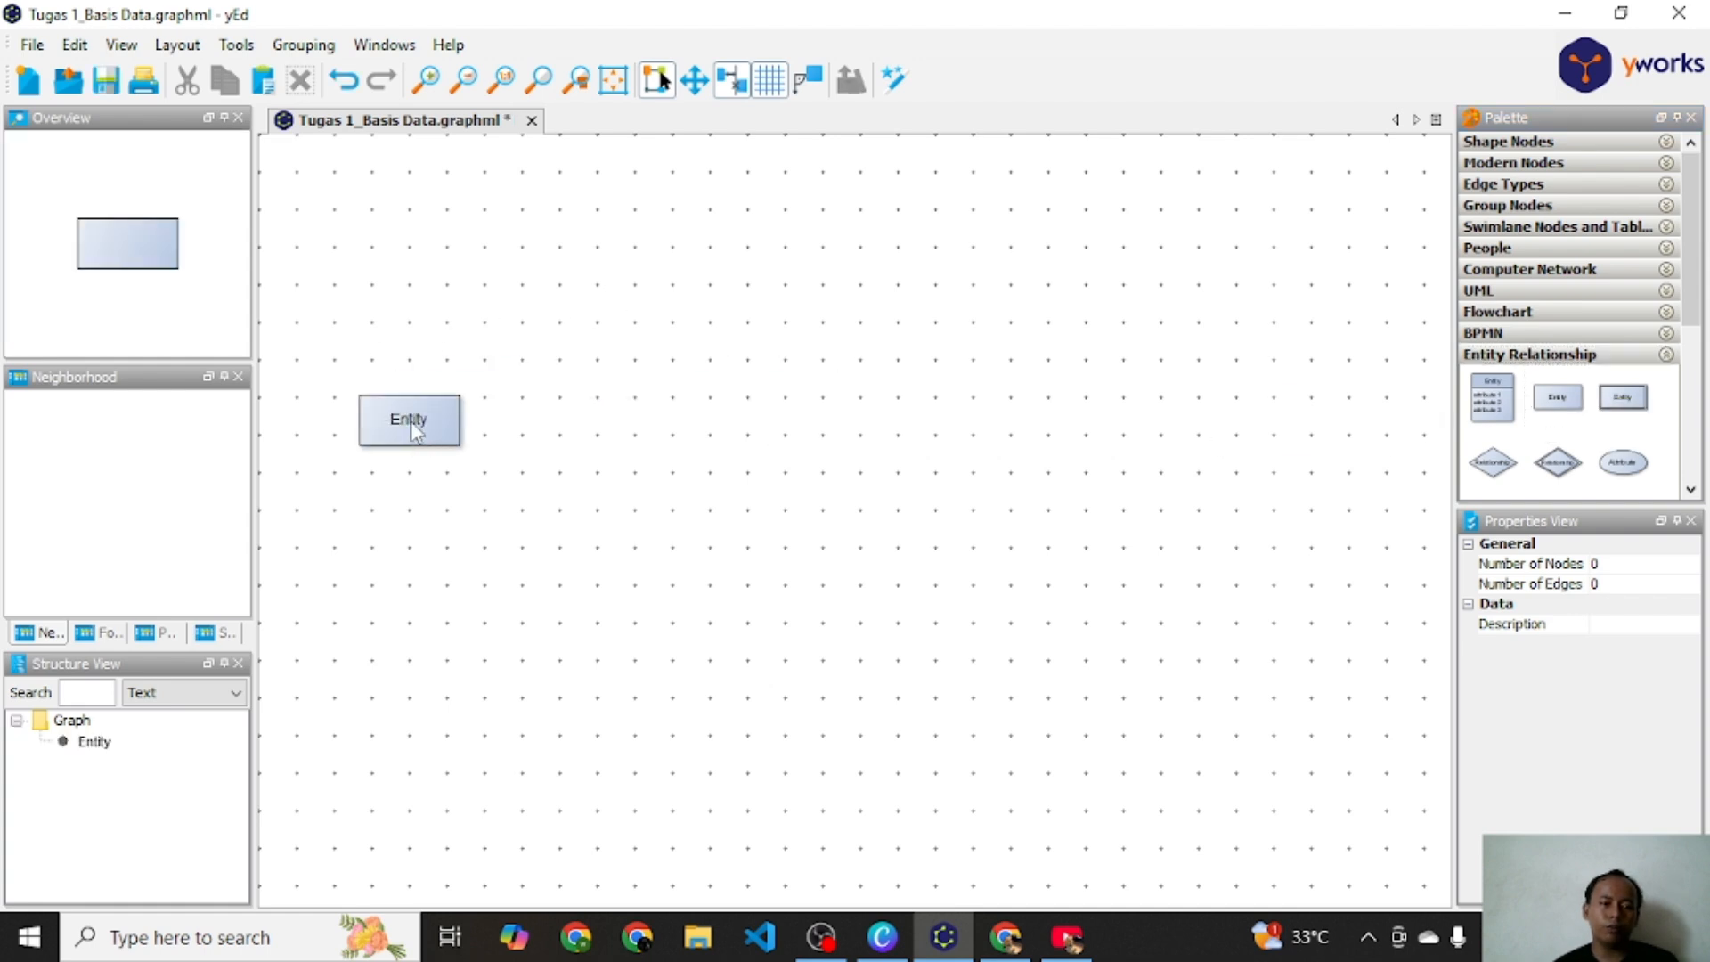
left_click(426, 420)
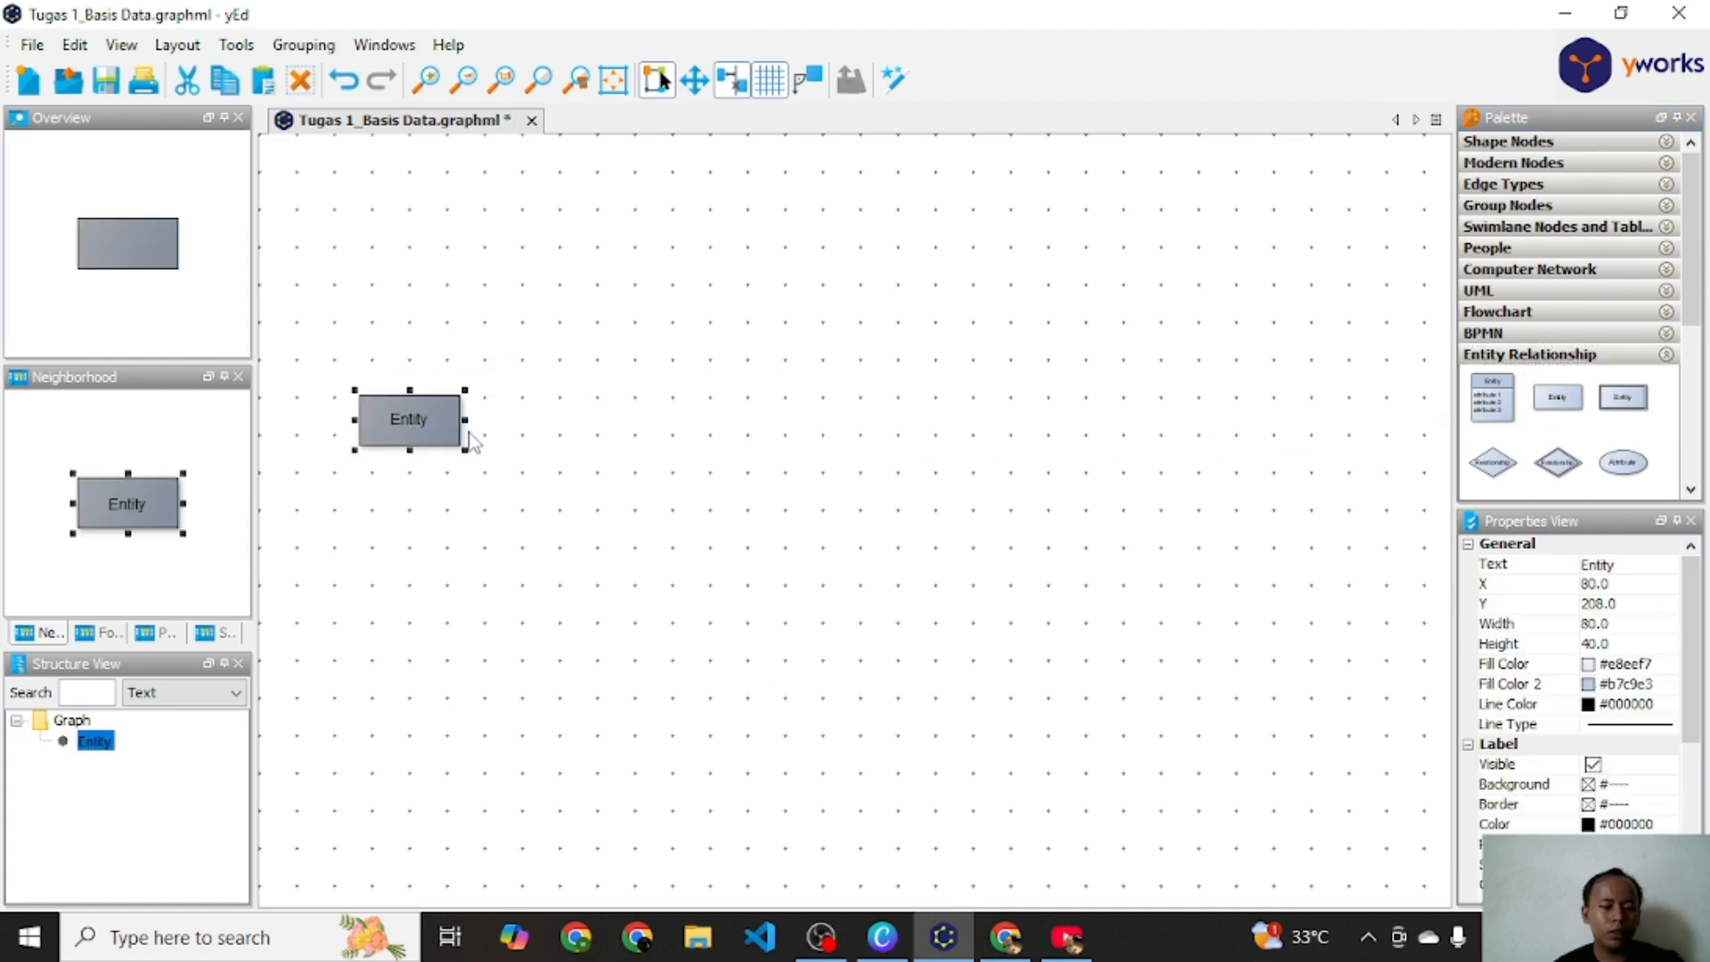
key("F2")
type("Mah")
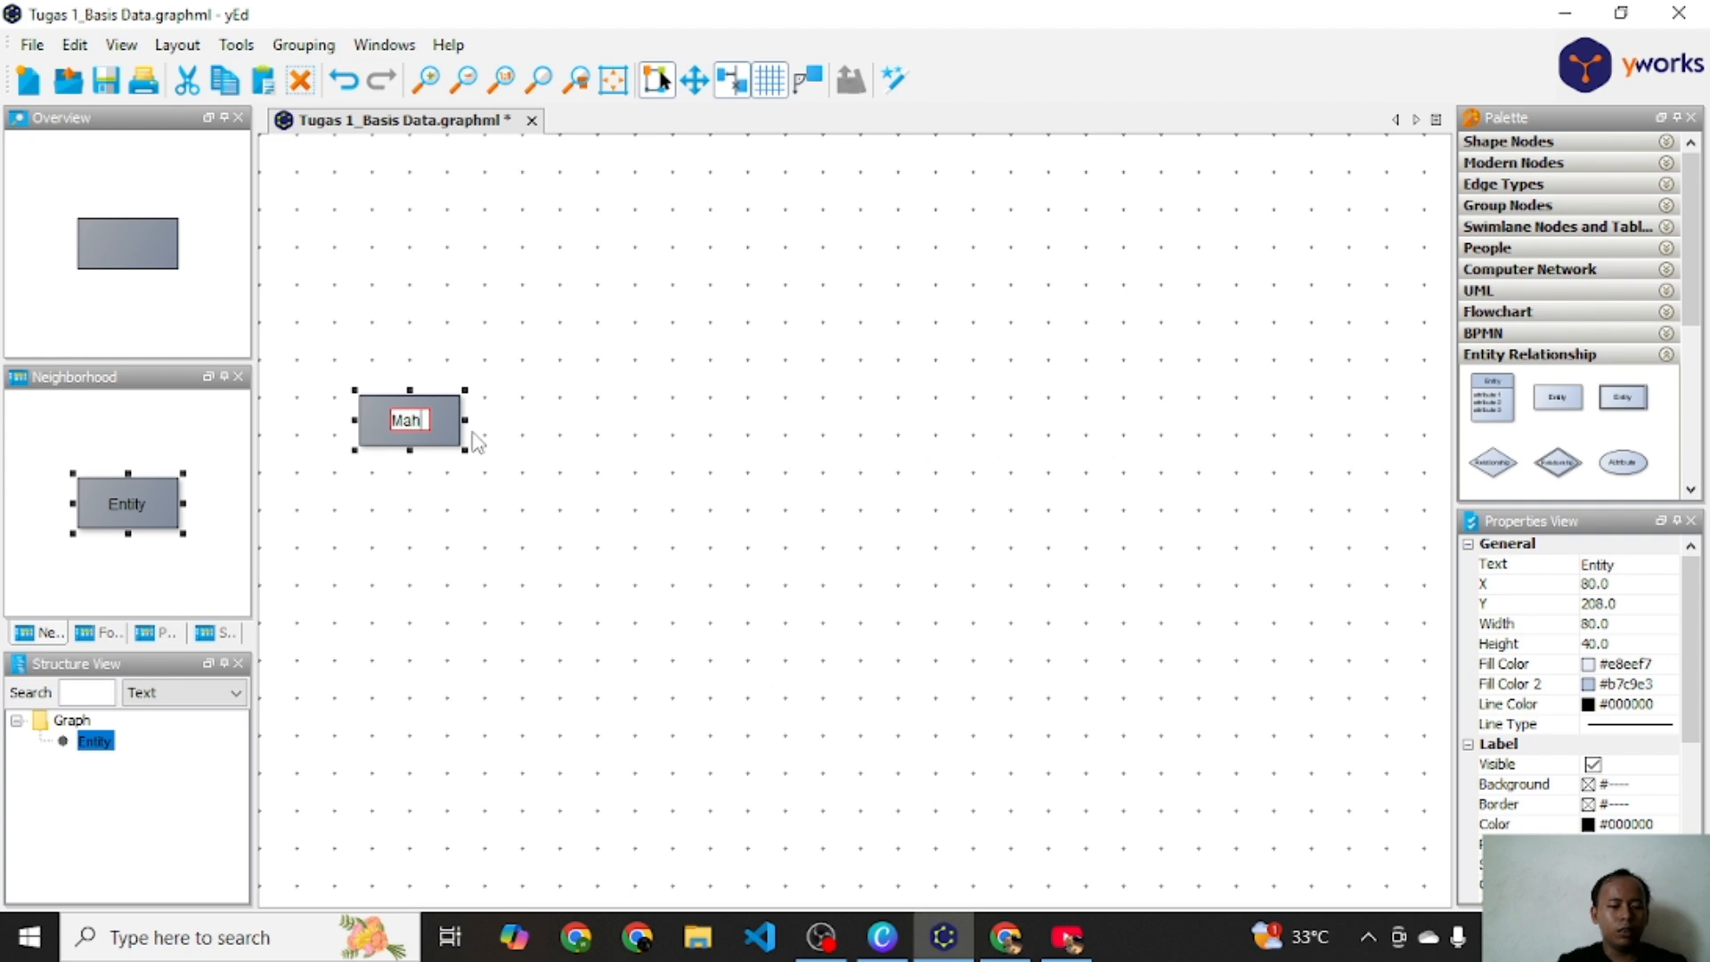
type("asiswa")
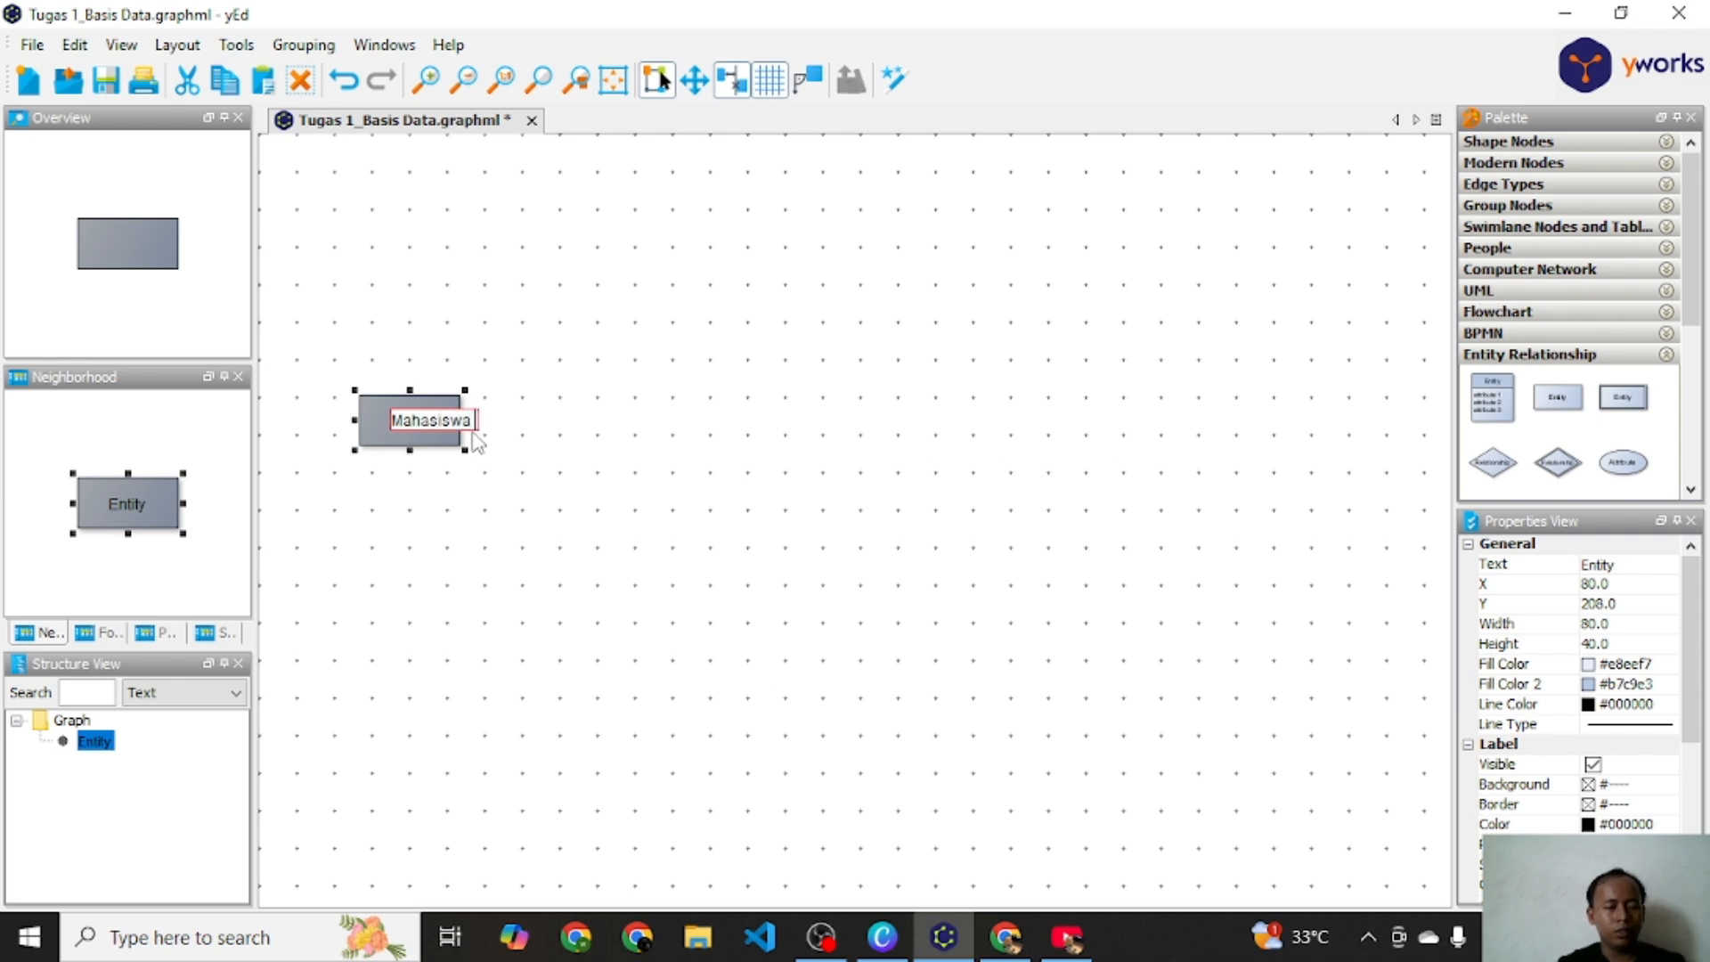
key("Return")
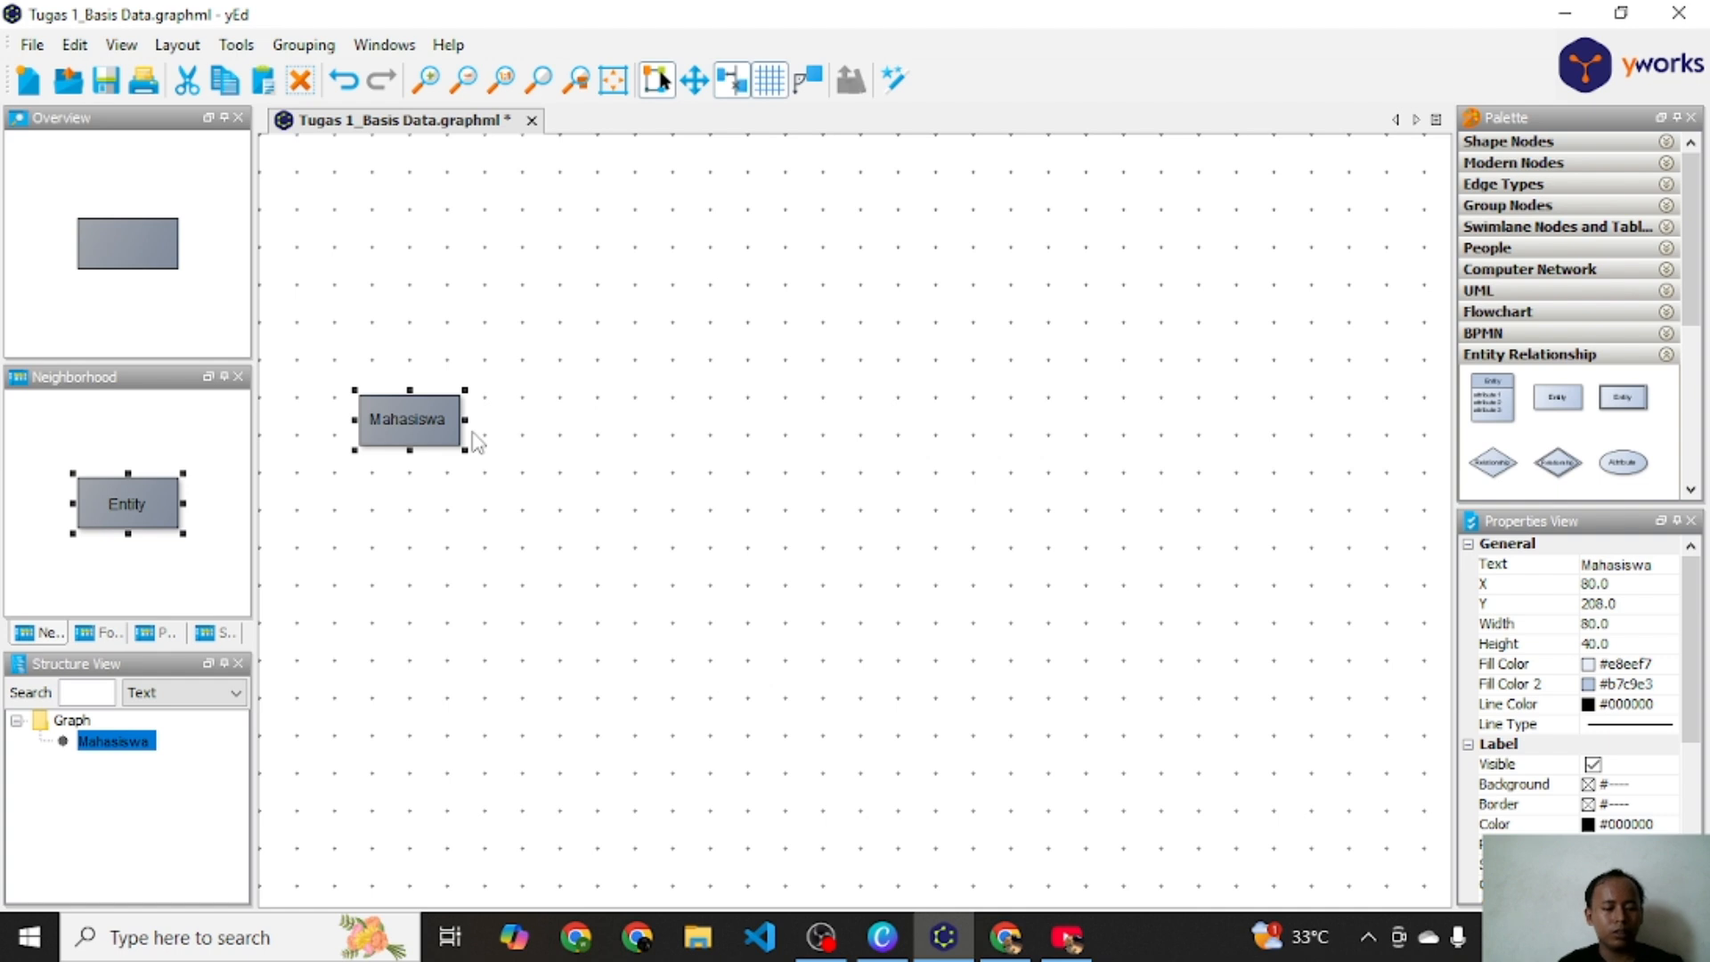
Step: Duplicate the Mahasiswa entity, move the copy to the right and rename it Matakulah
key("ctrl+d")
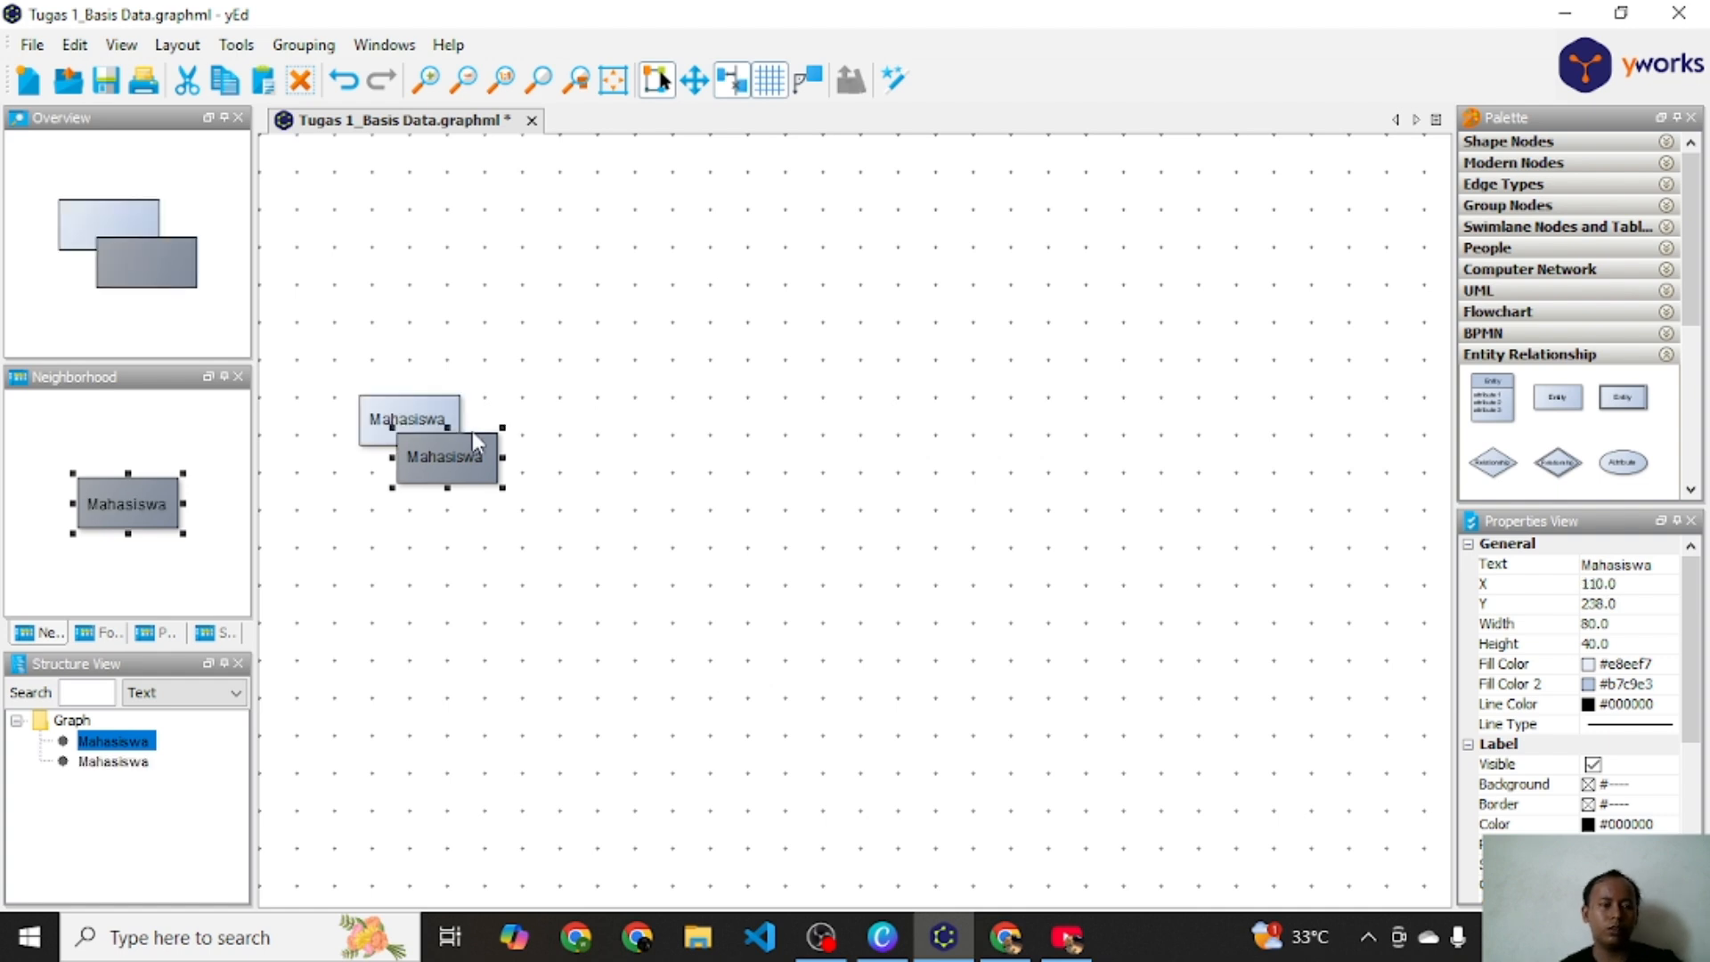
left_click_drag(459, 464, 719, 436)
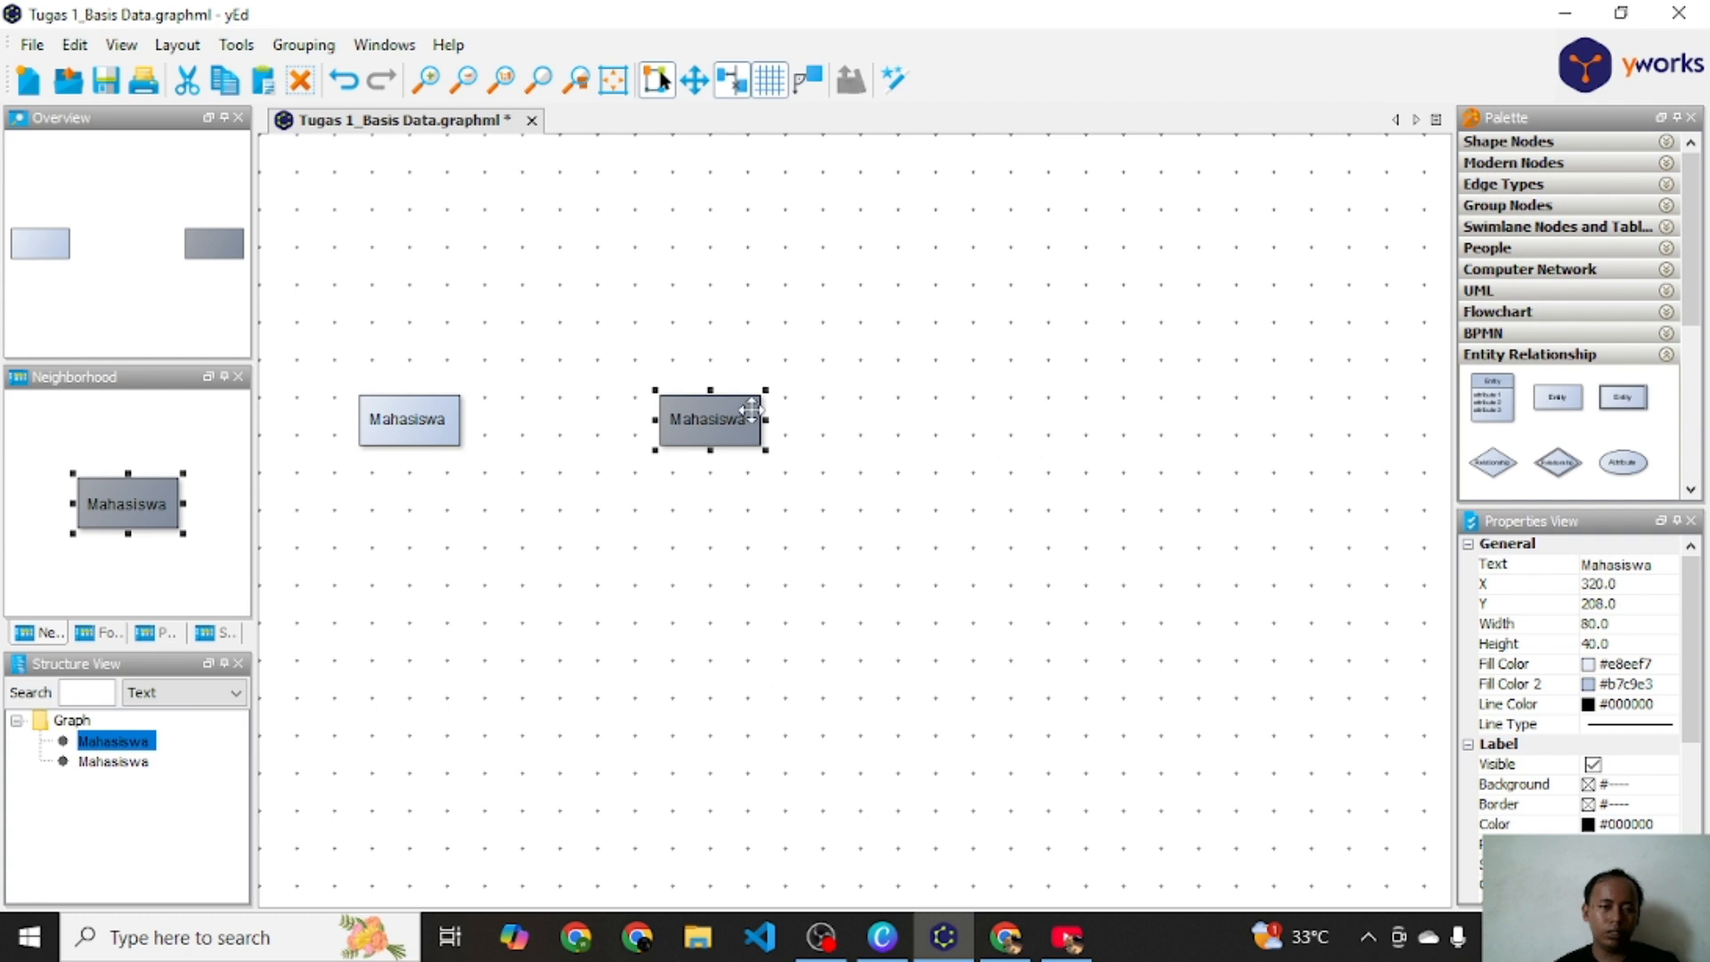
double_click(714, 418)
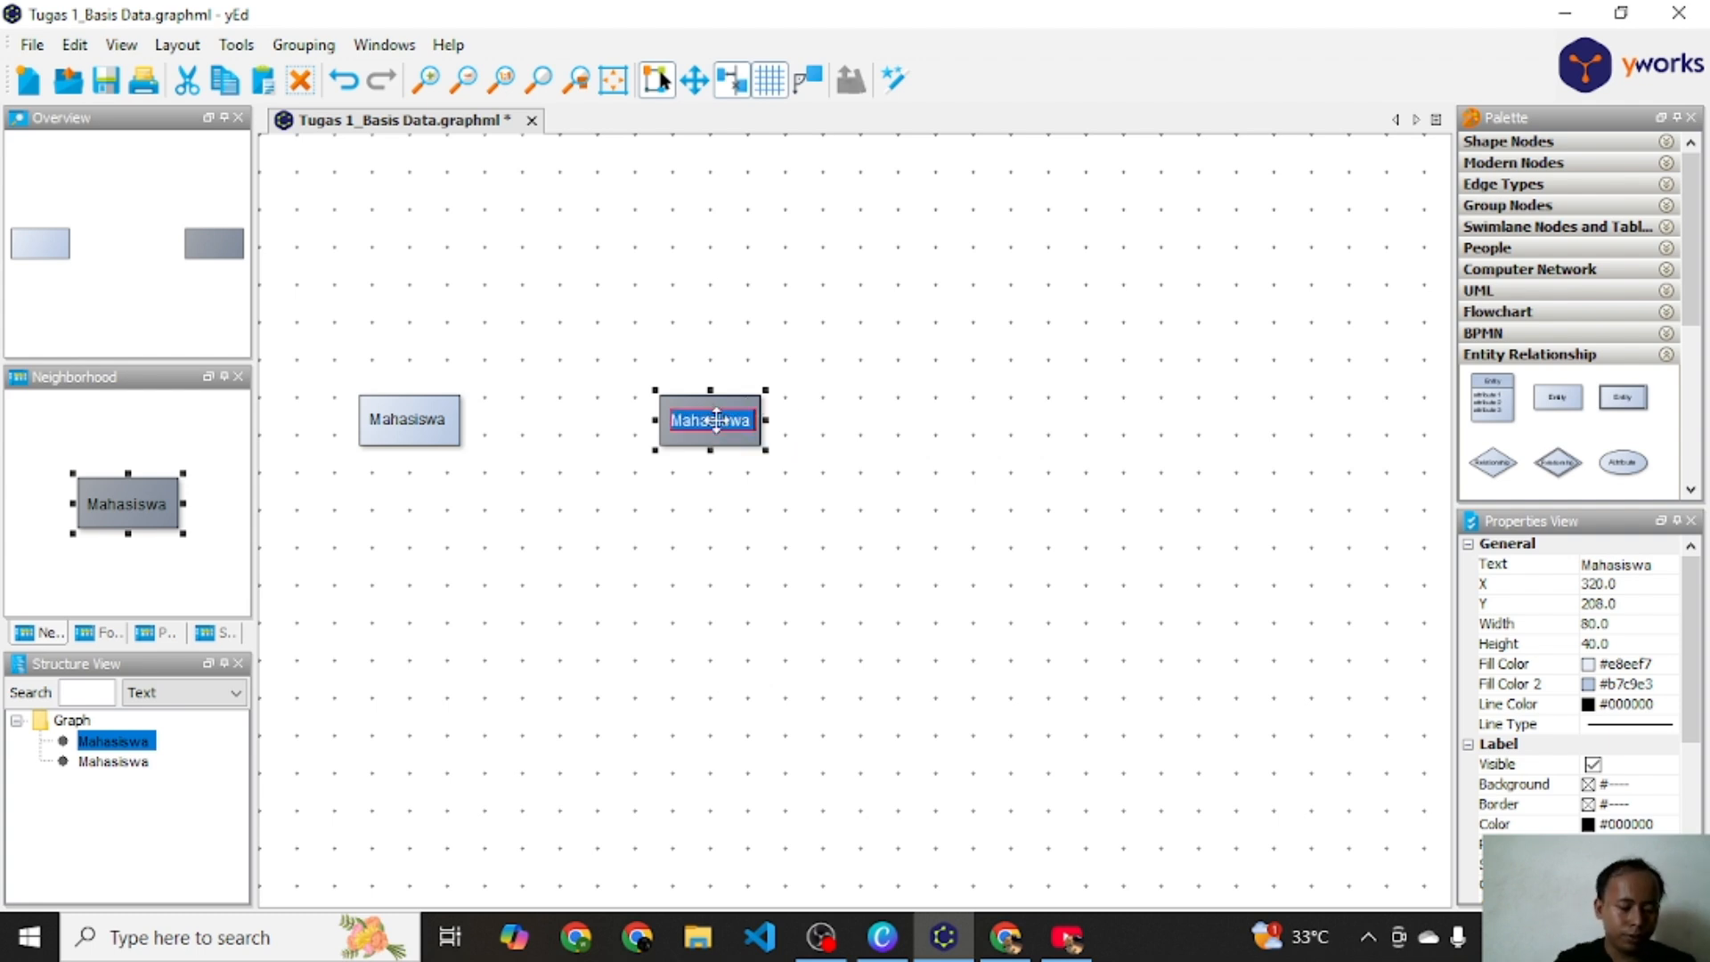
type("Mataku")
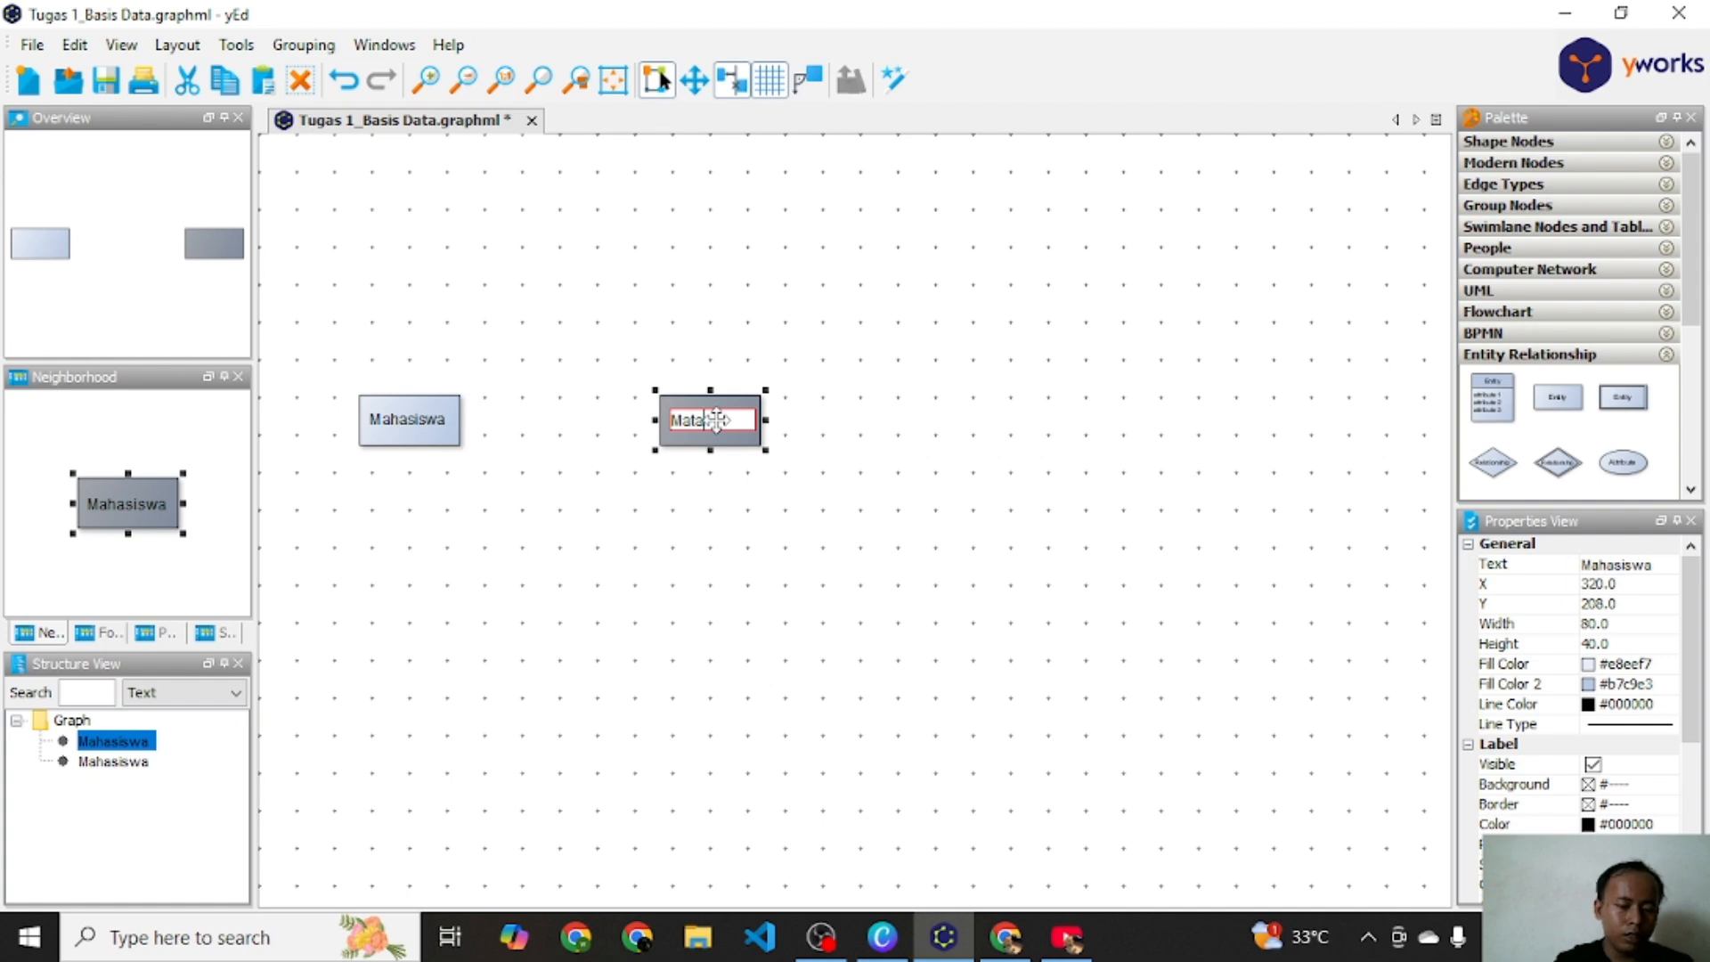
type("lah")
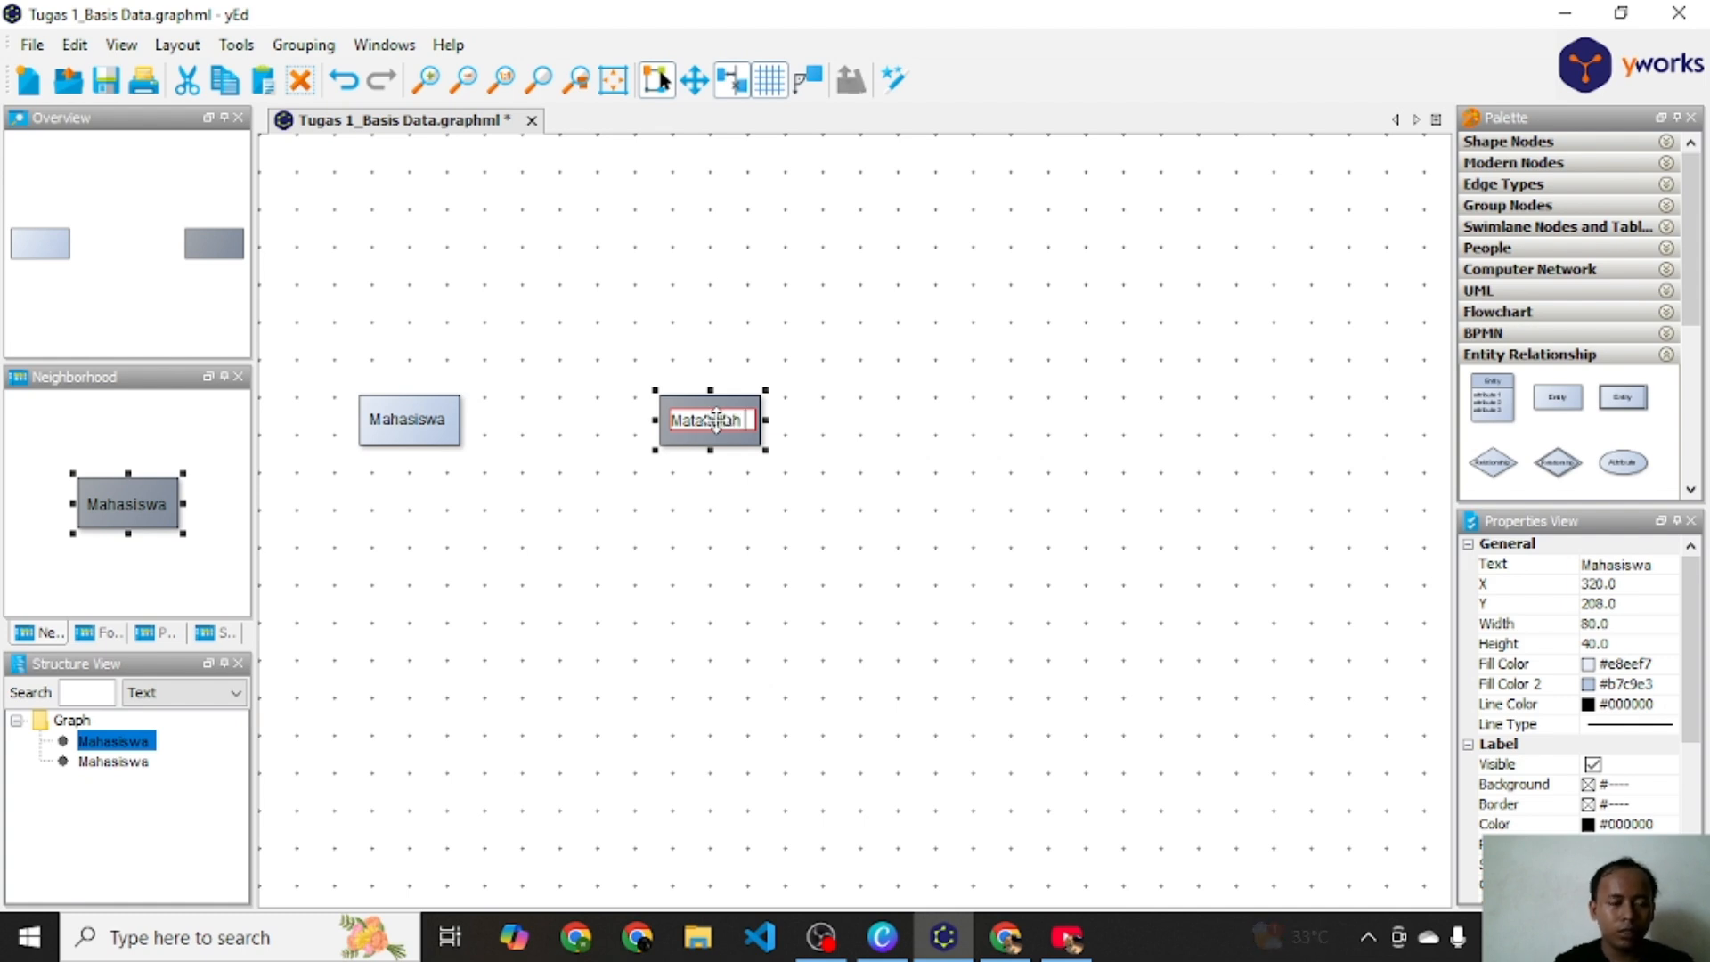
key("Return")
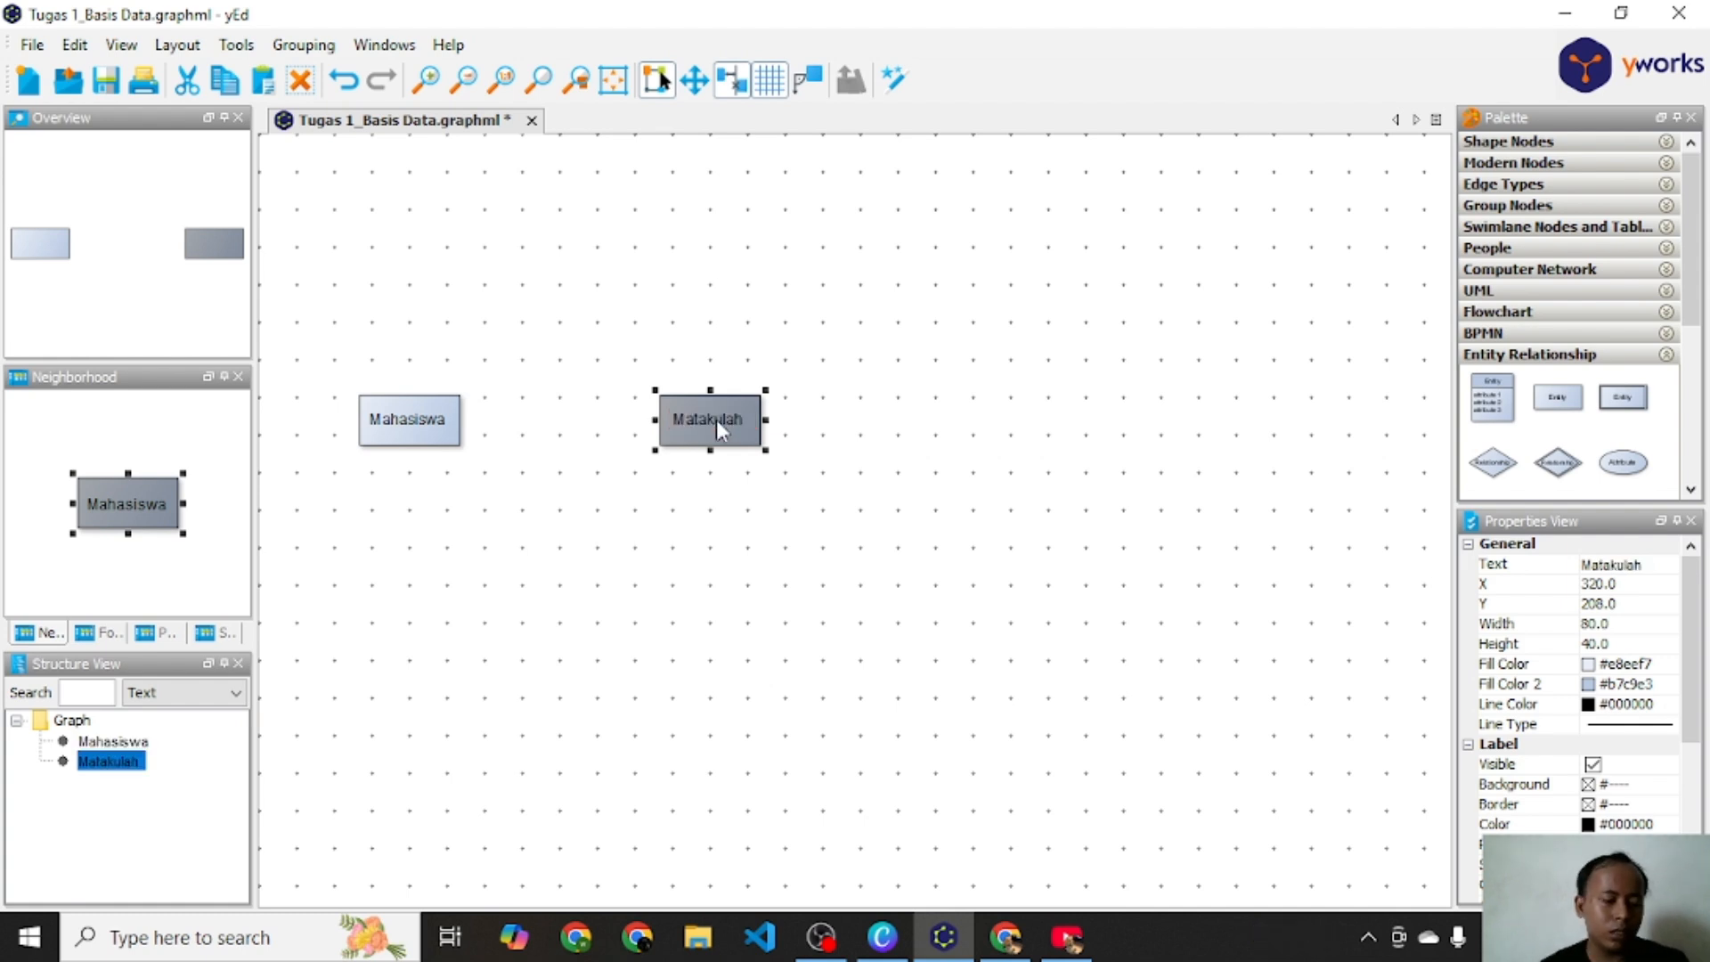
Step: Paste another Mahasiswa copy, move it further right and rename it Dosen
key("ctrl+v")
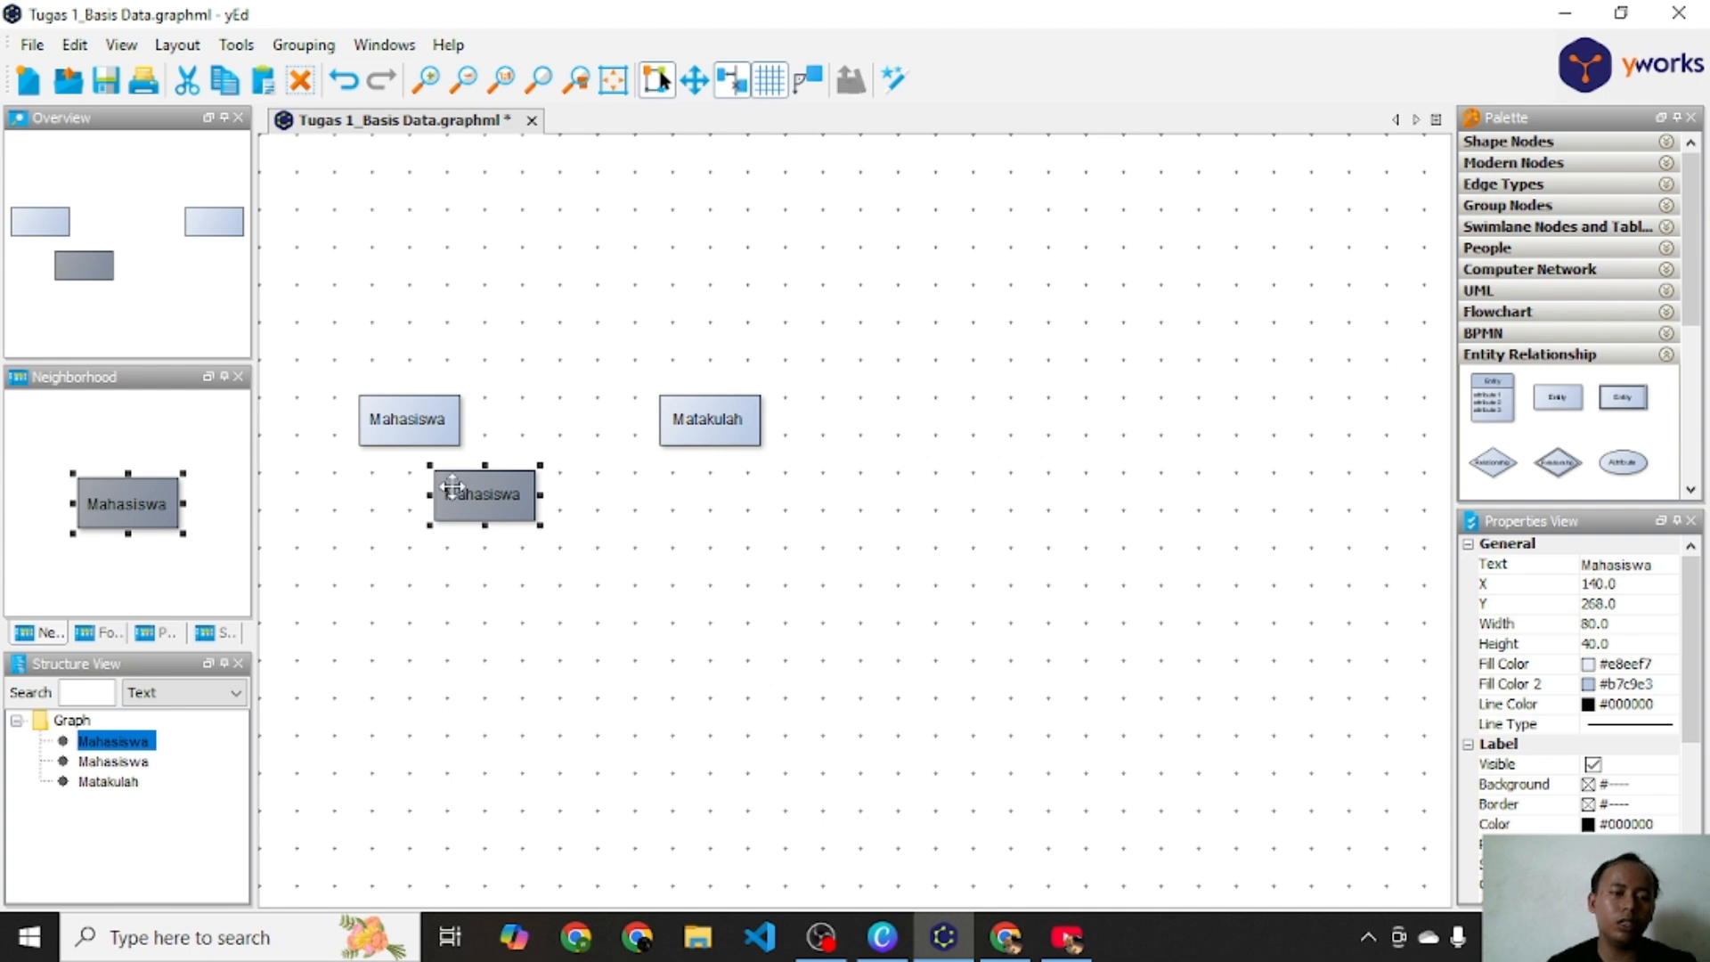
left_click_drag(458, 492, 1006, 420)
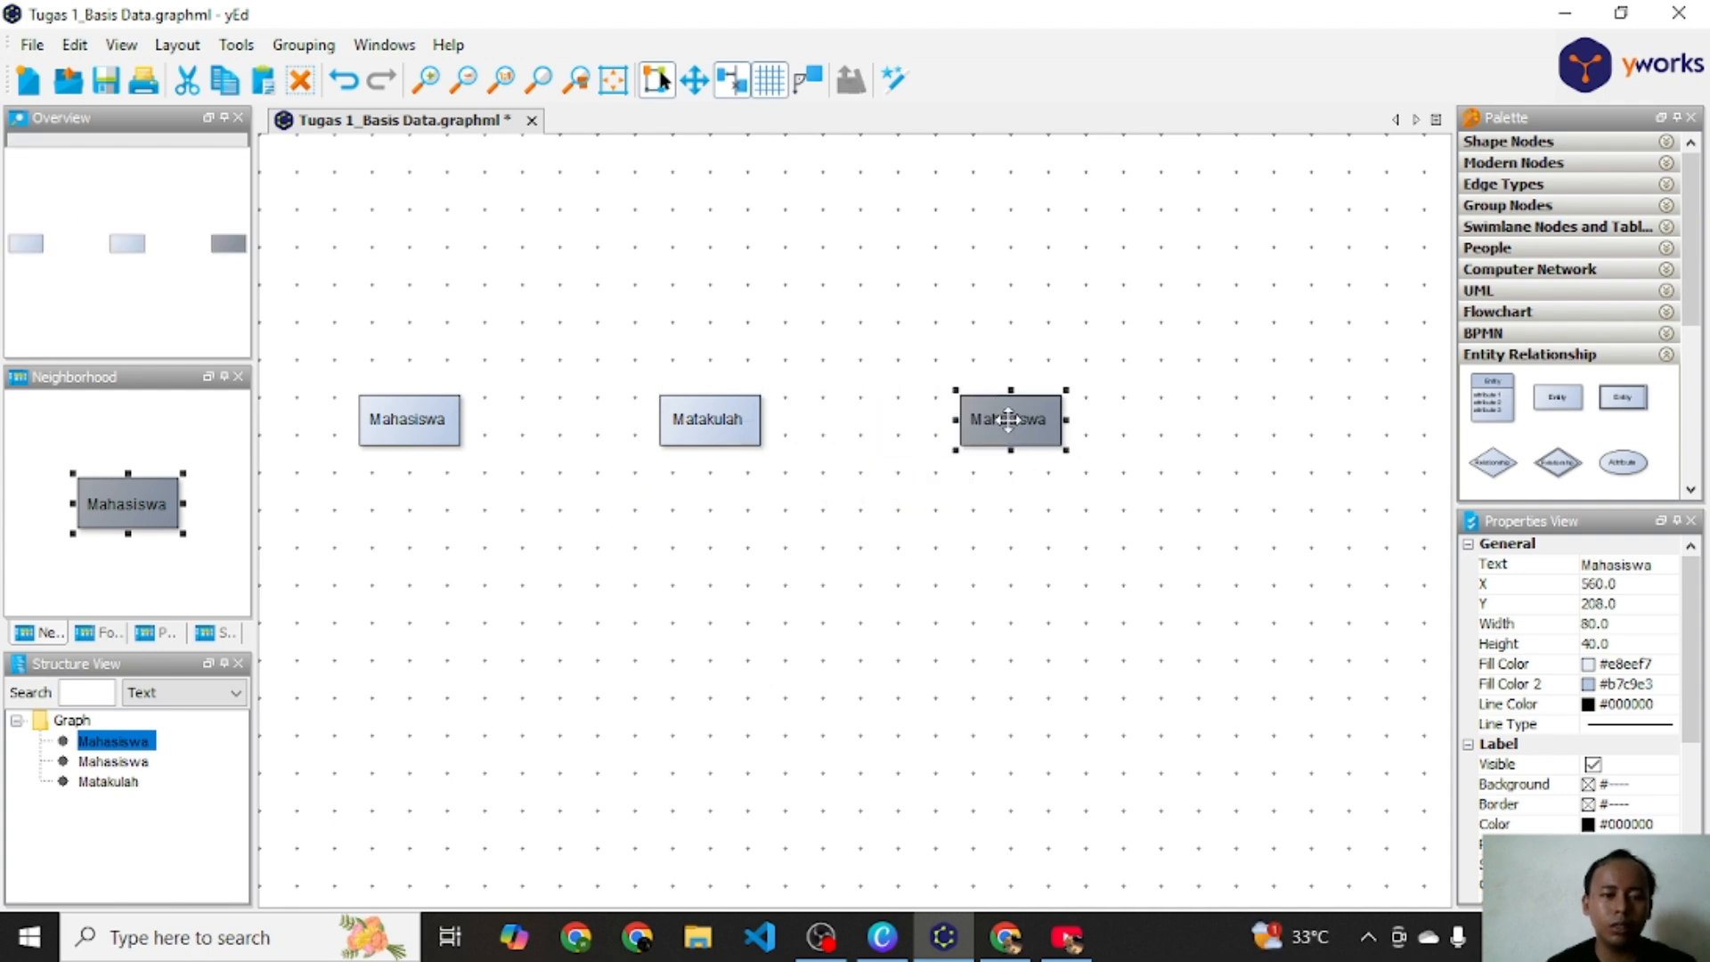
double_click(1008, 420)
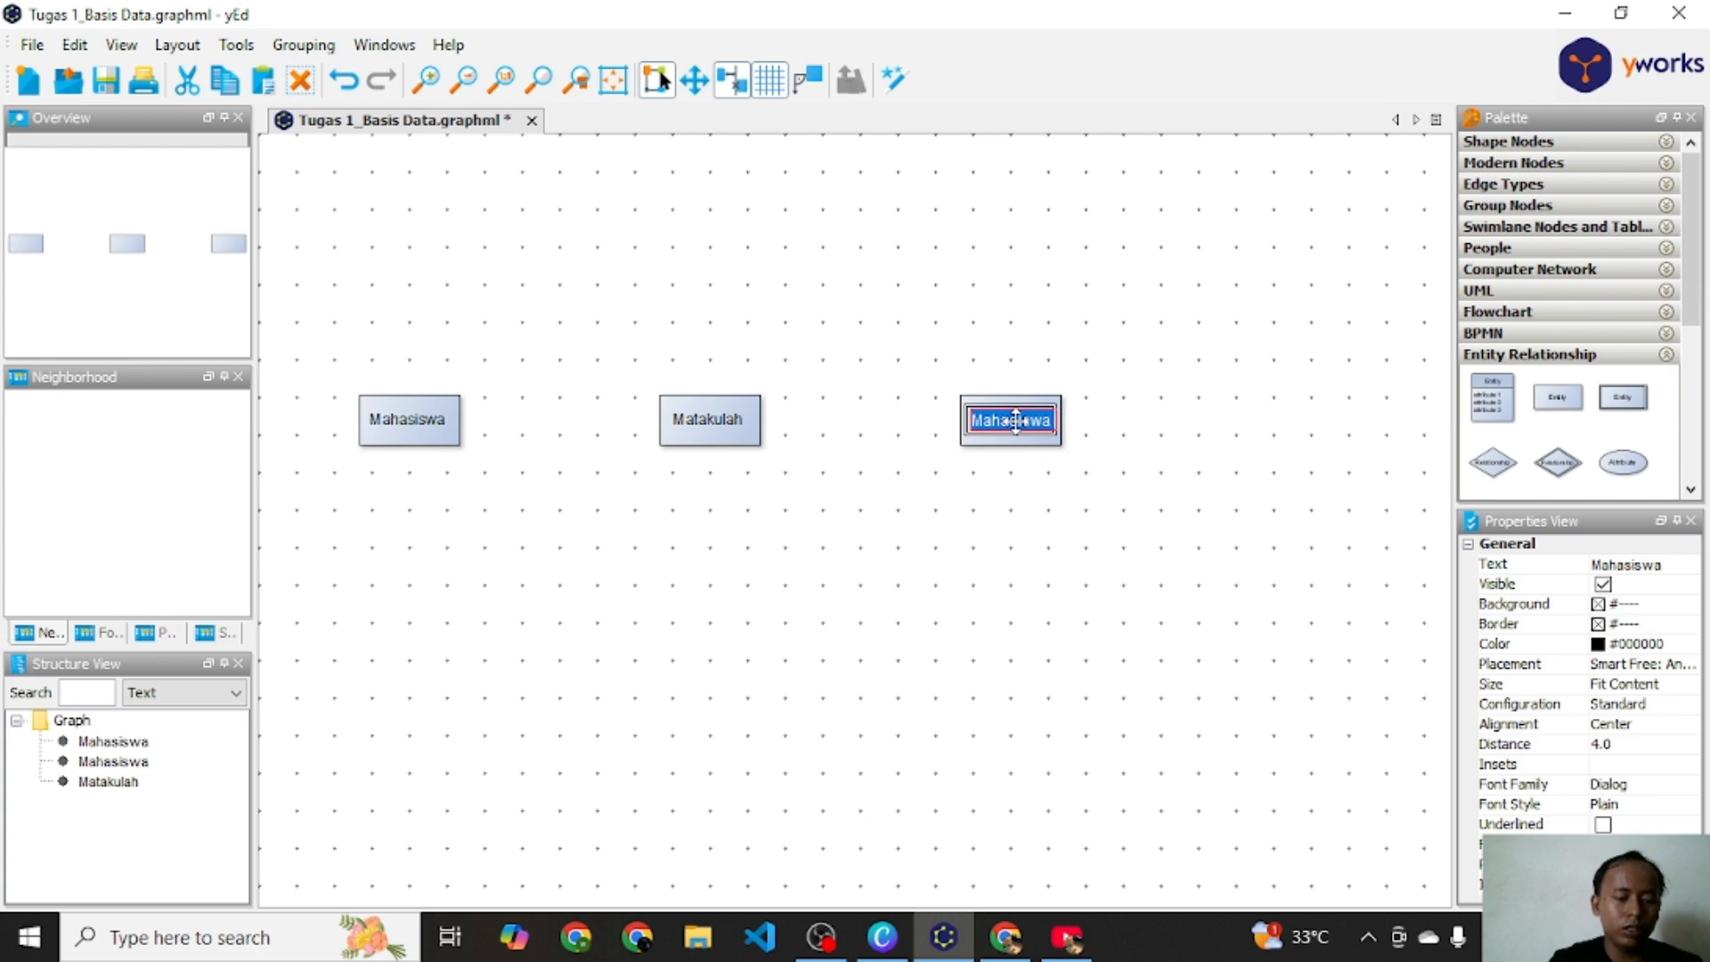
type("Dose")
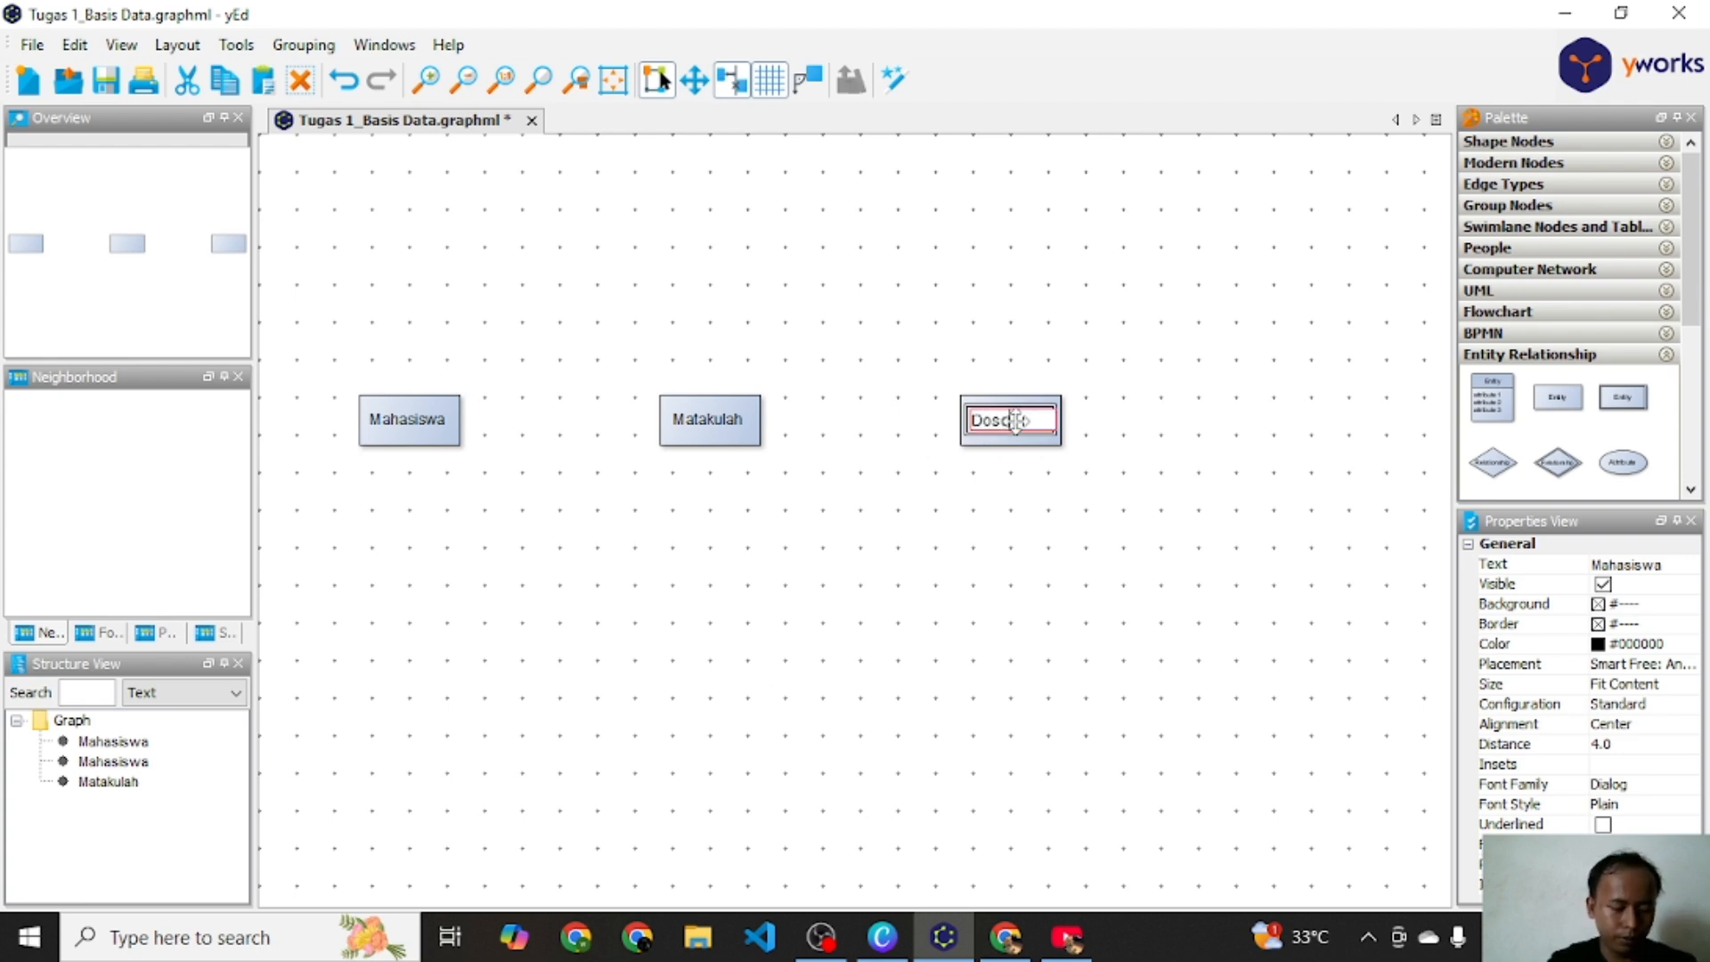
type("n")
key("Return")
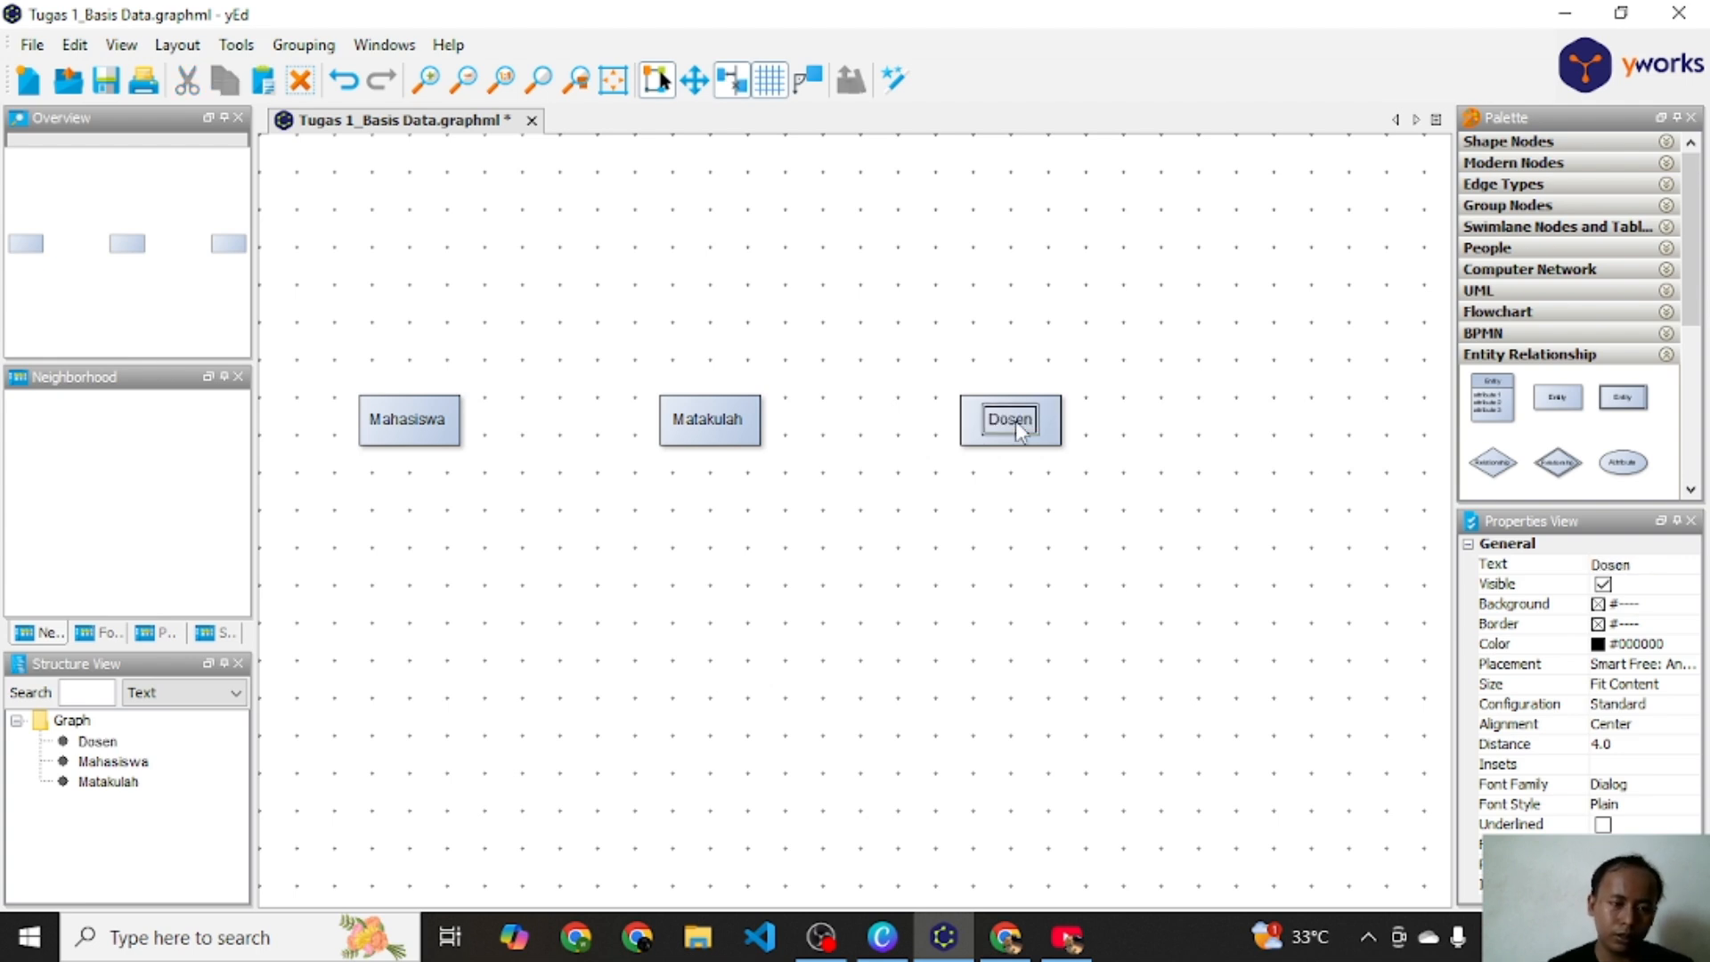
Step: Spread the Matakulah and Dosen entities further right to space out the three entities
left_click(1049, 428)
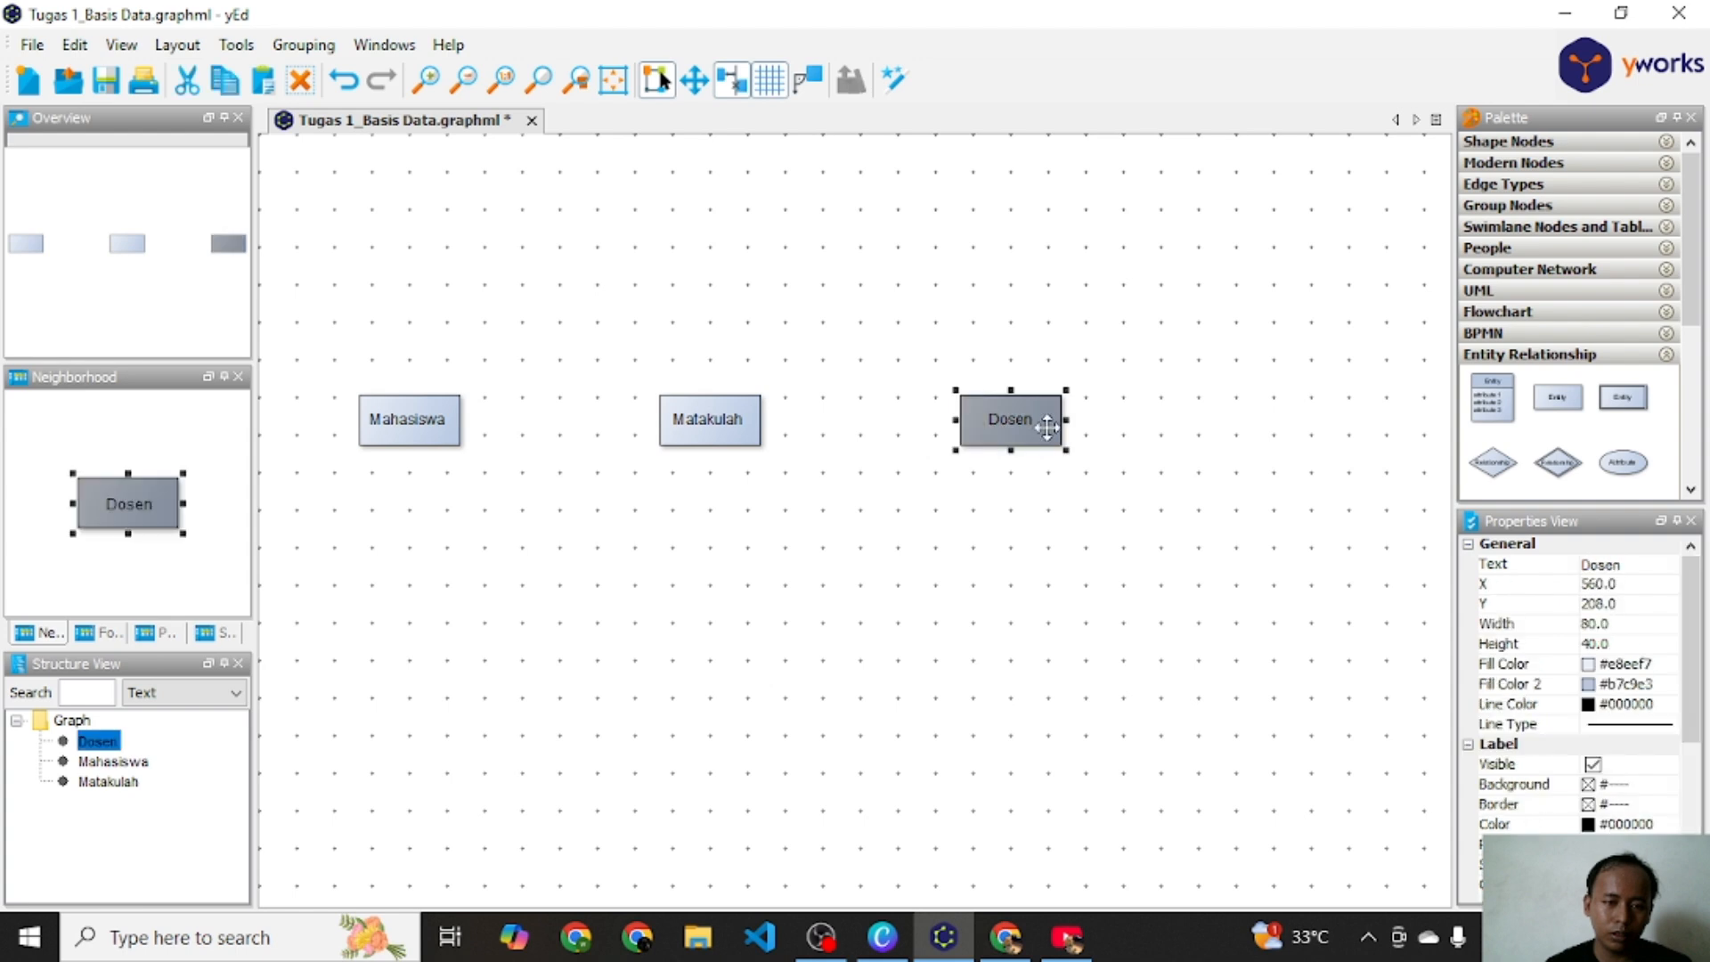
left_click_drag(1068, 429, 1237, 429)
left_click(746, 422)
left_click_drag(746, 422, 818, 421)
left_click(1198, 420)
left_click_drag(1197, 420, 1255, 425)
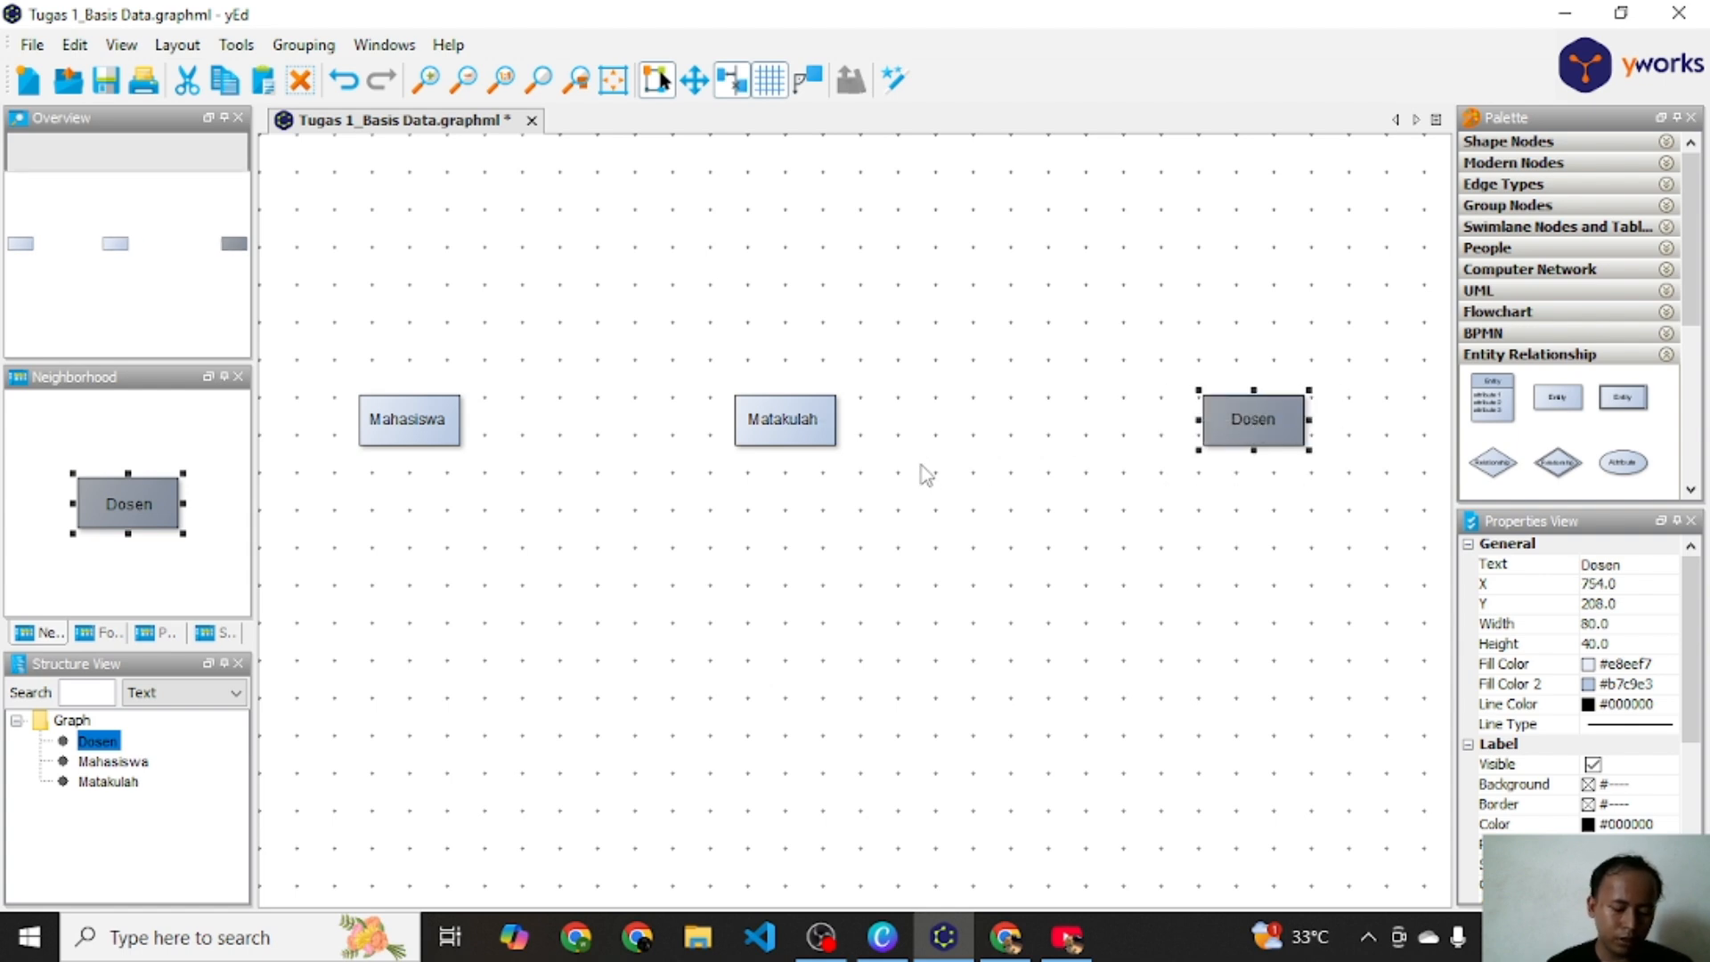
left_click(814, 648)
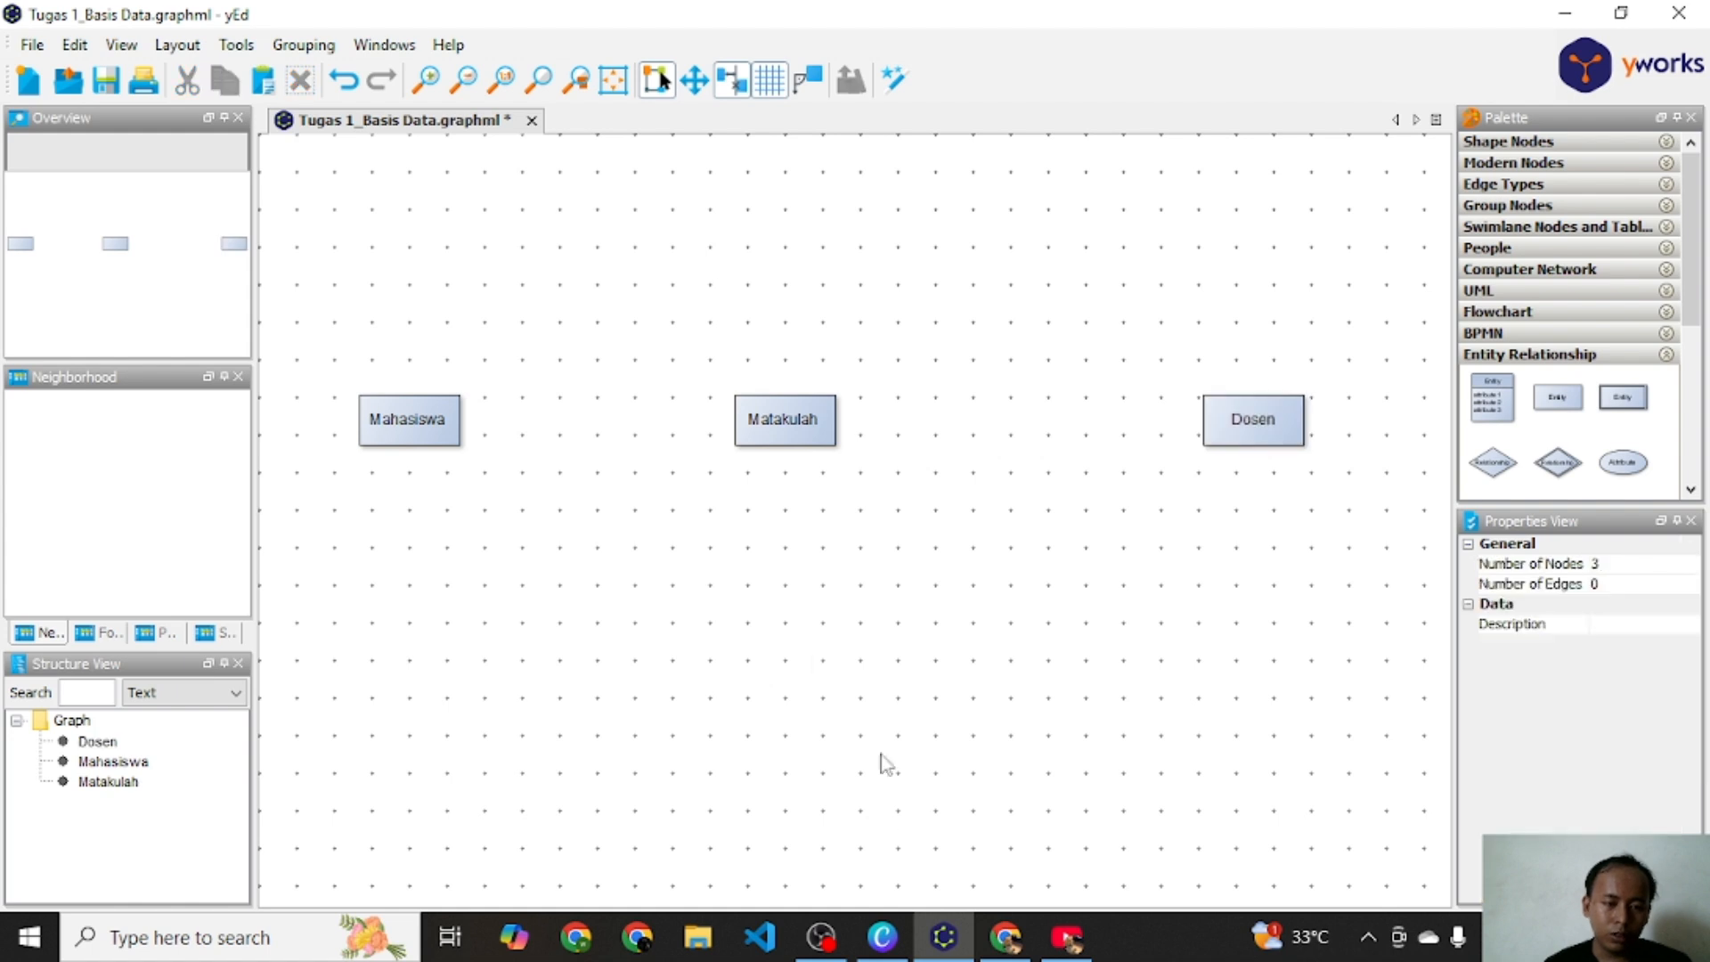
Step: Review the presentation slide listing the attributes and keys of each entity
left_click(882, 936)
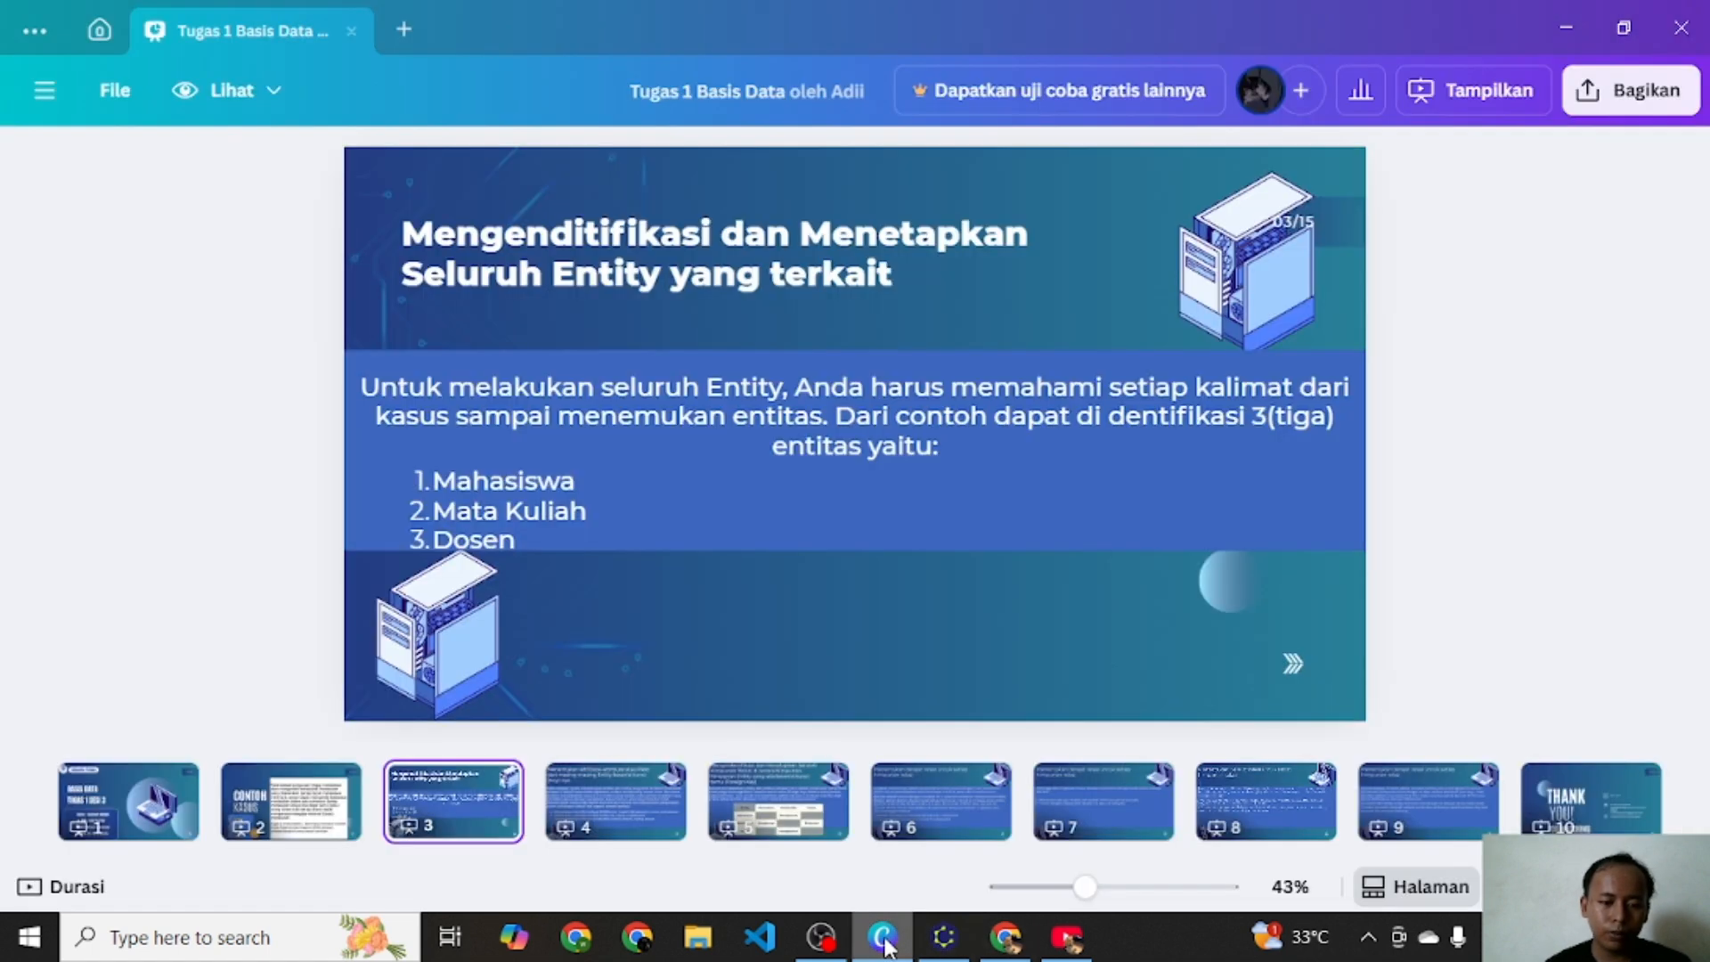
left_click(569, 805)
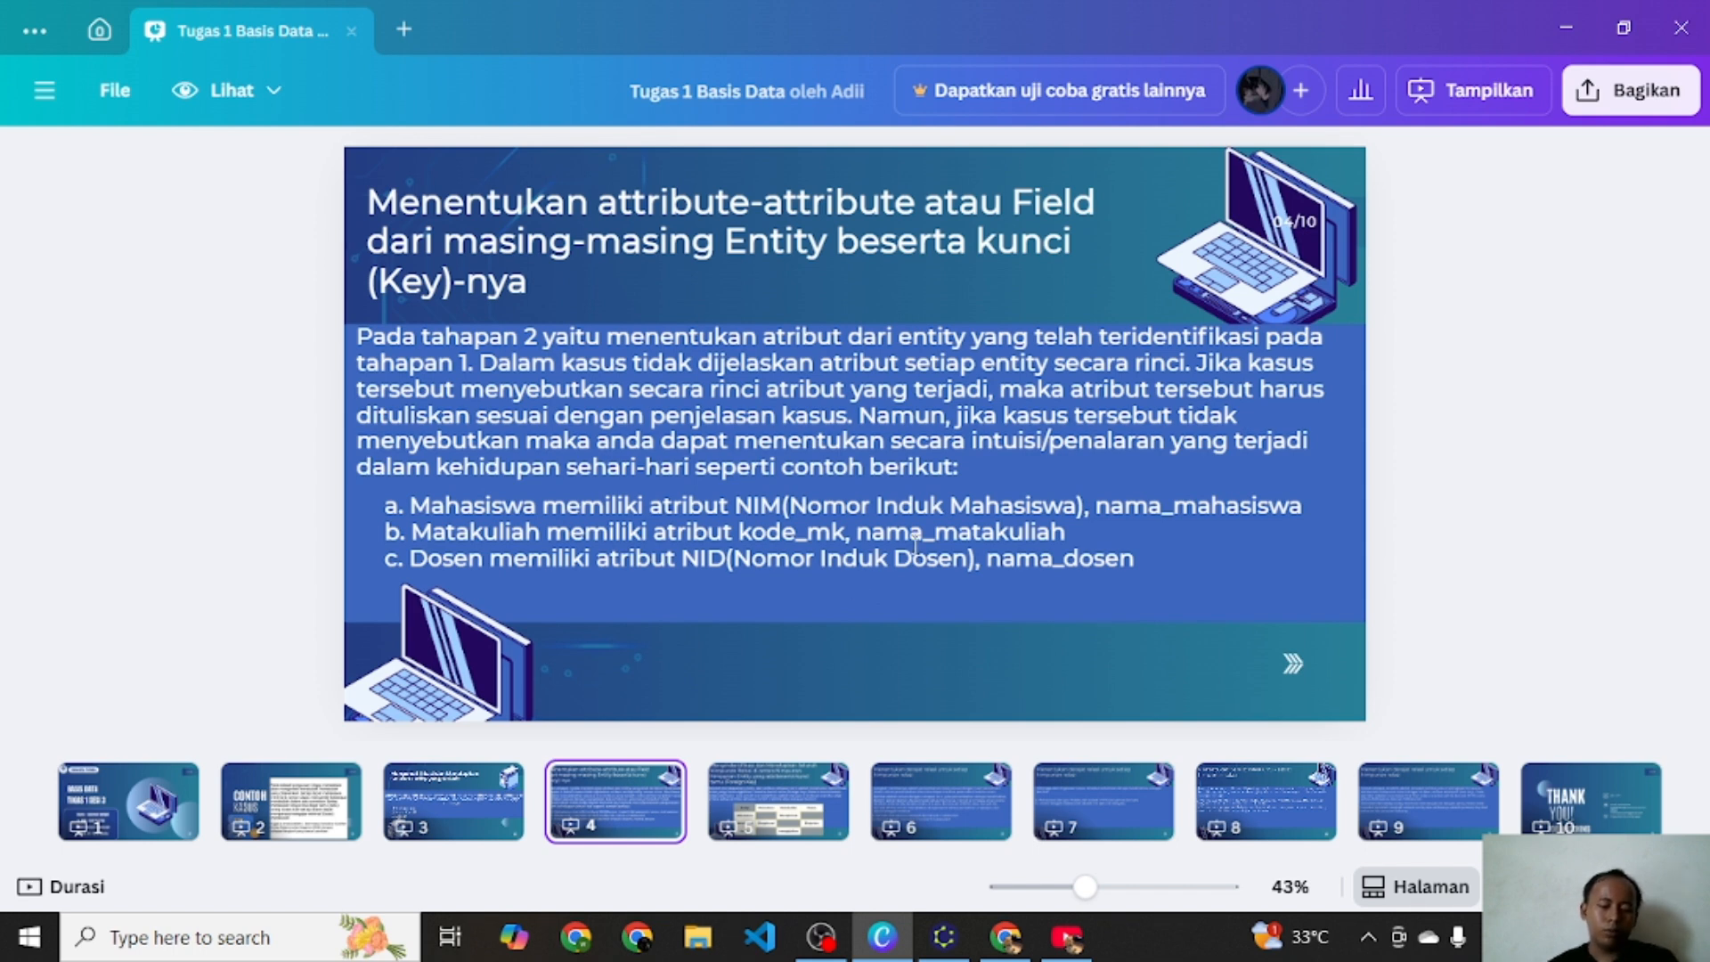
left_click(777, 801)
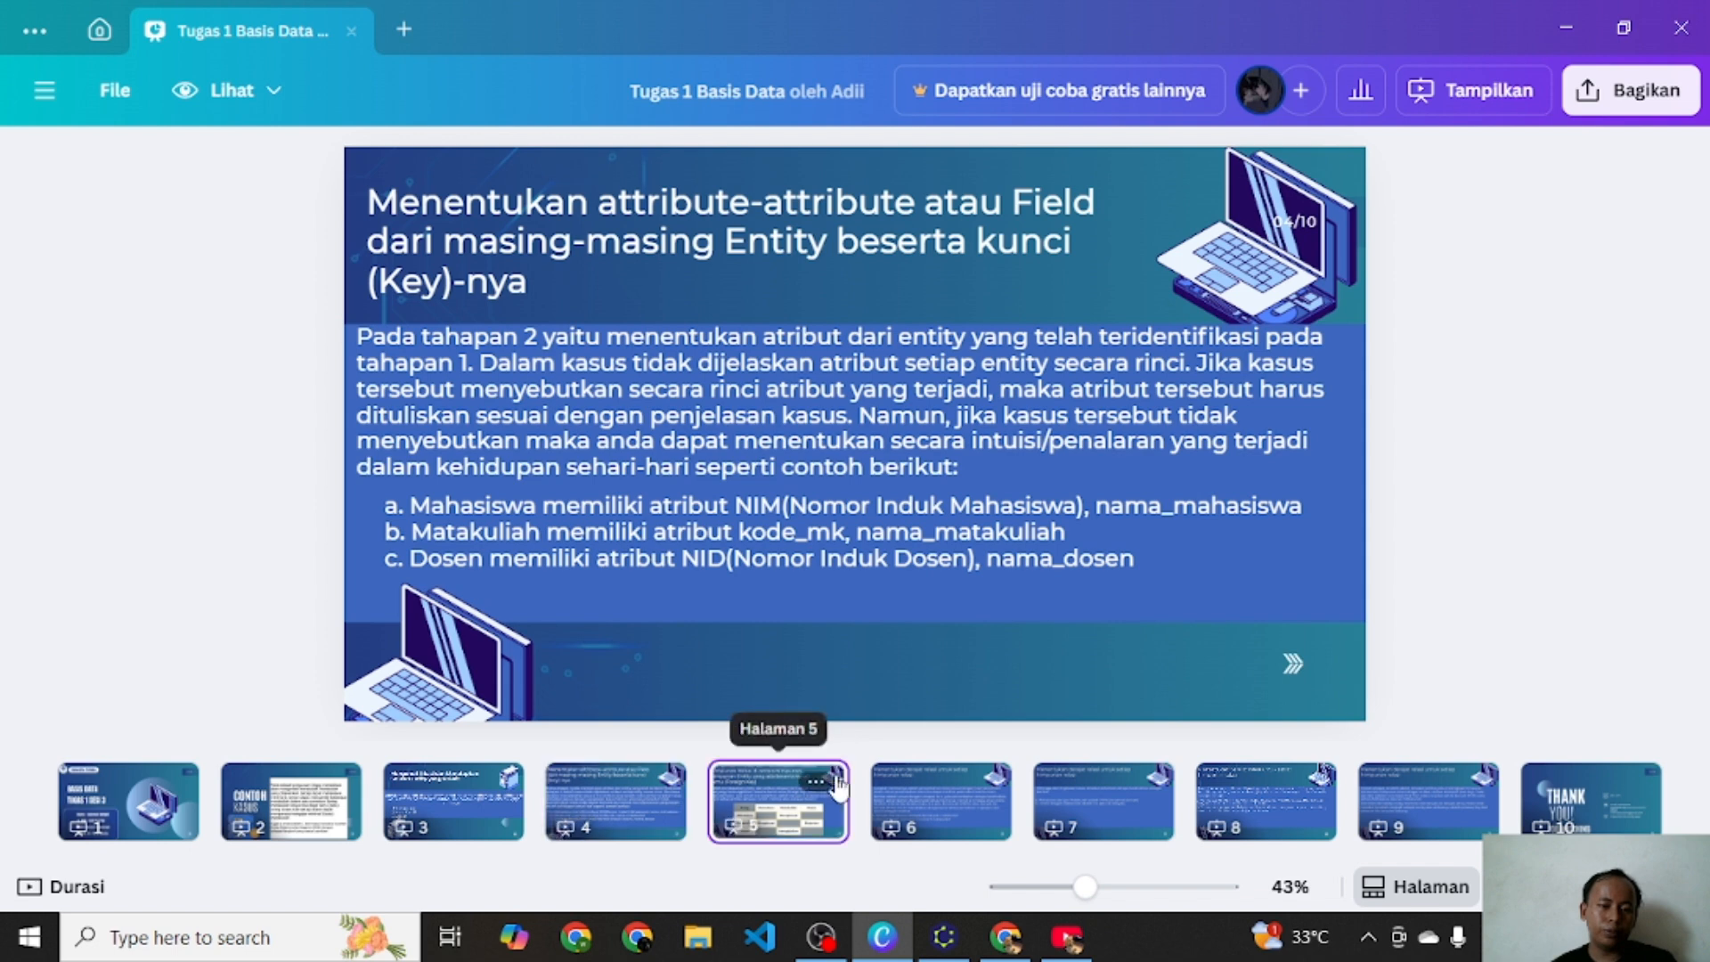
left_click(559, 802)
Step: Add an Attribute ellipse above the Mahasiswa entity and label it Nim
left_click(943, 937)
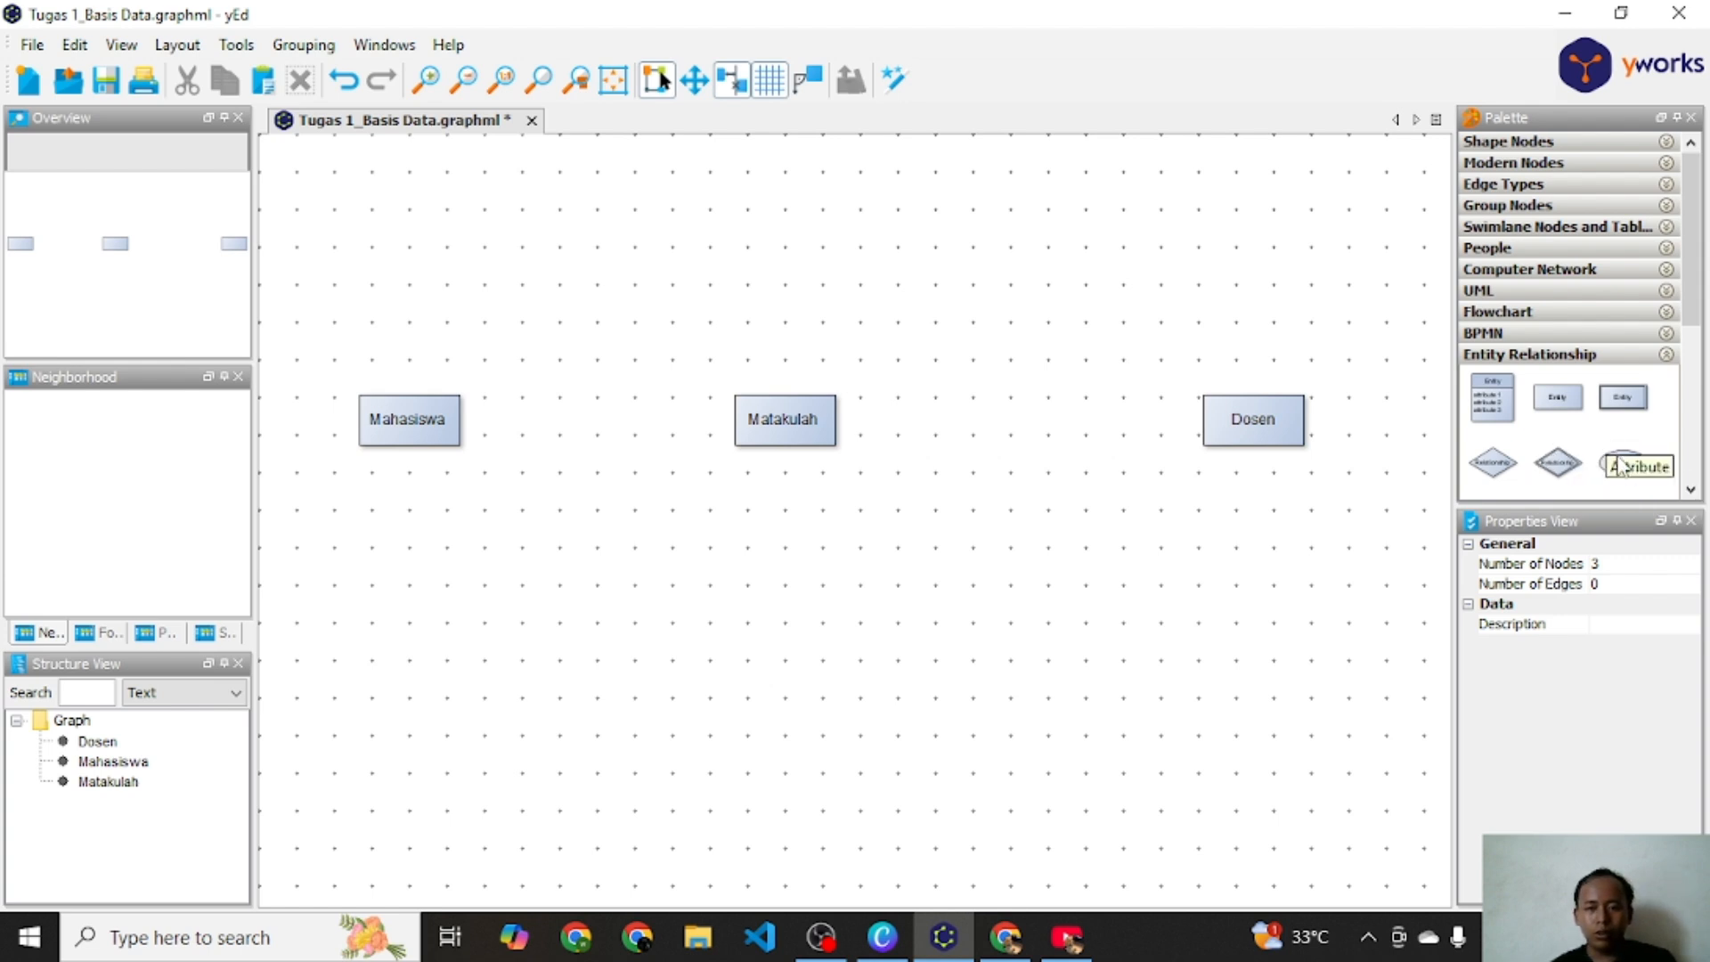
left_click_drag(1622, 462, 338, 222)
double_click(363, 223)
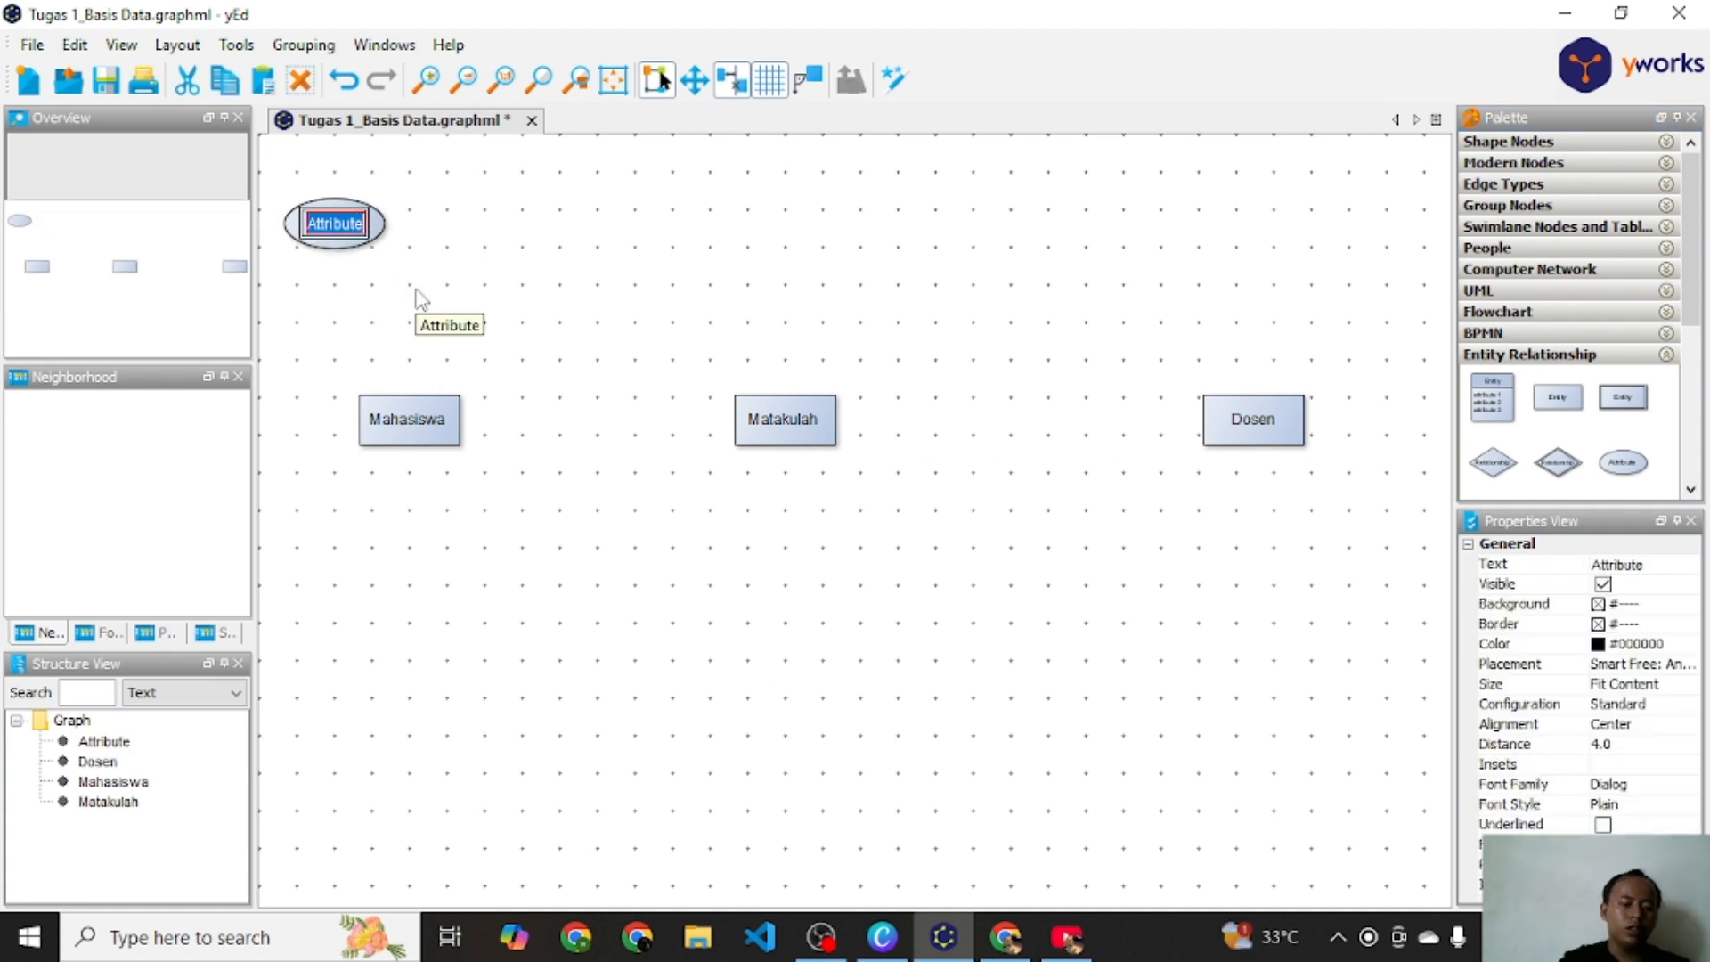
type("Ni")
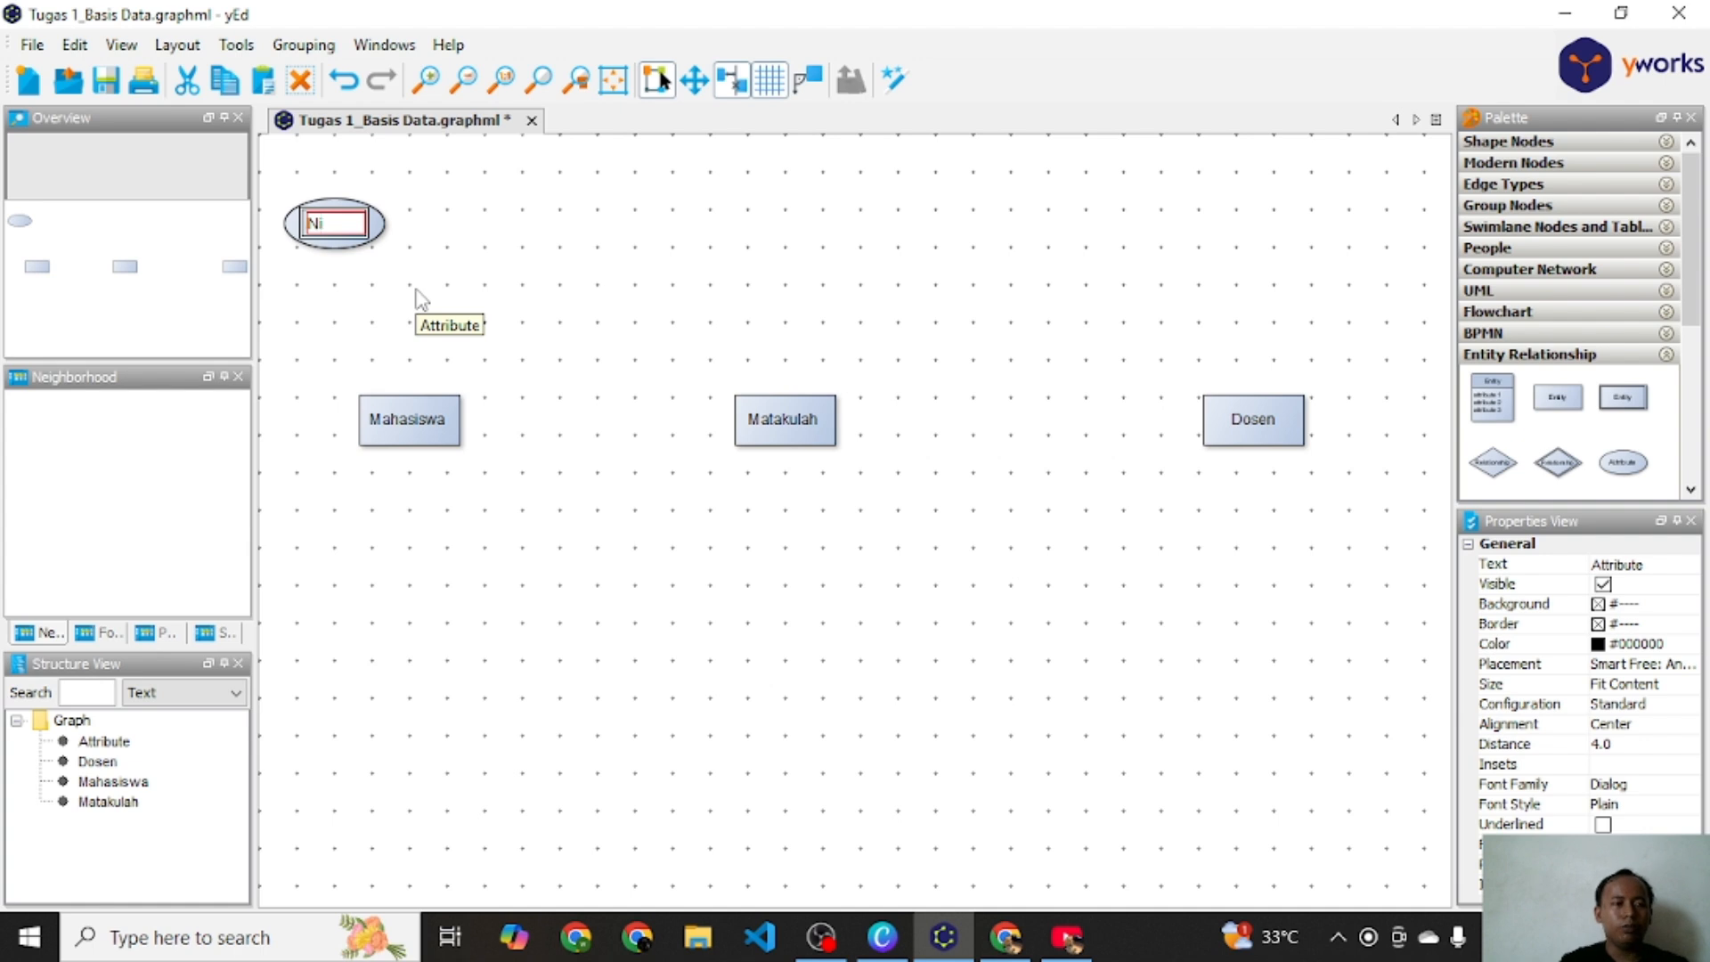
type("m")
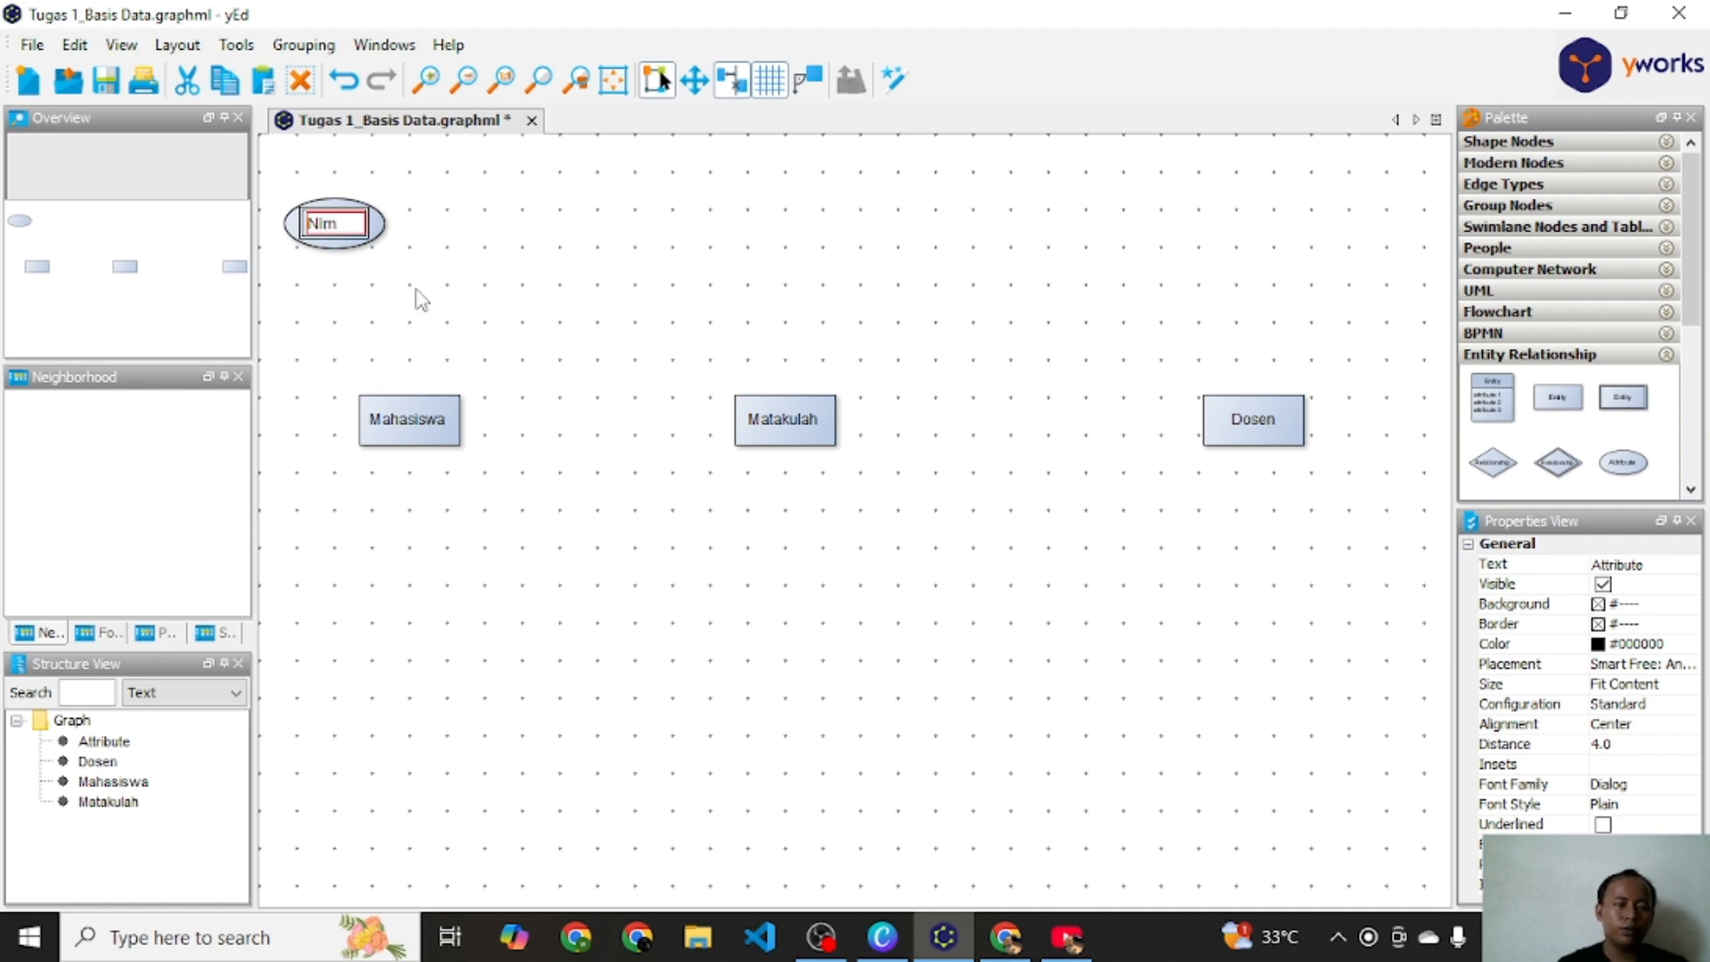
key("Return")
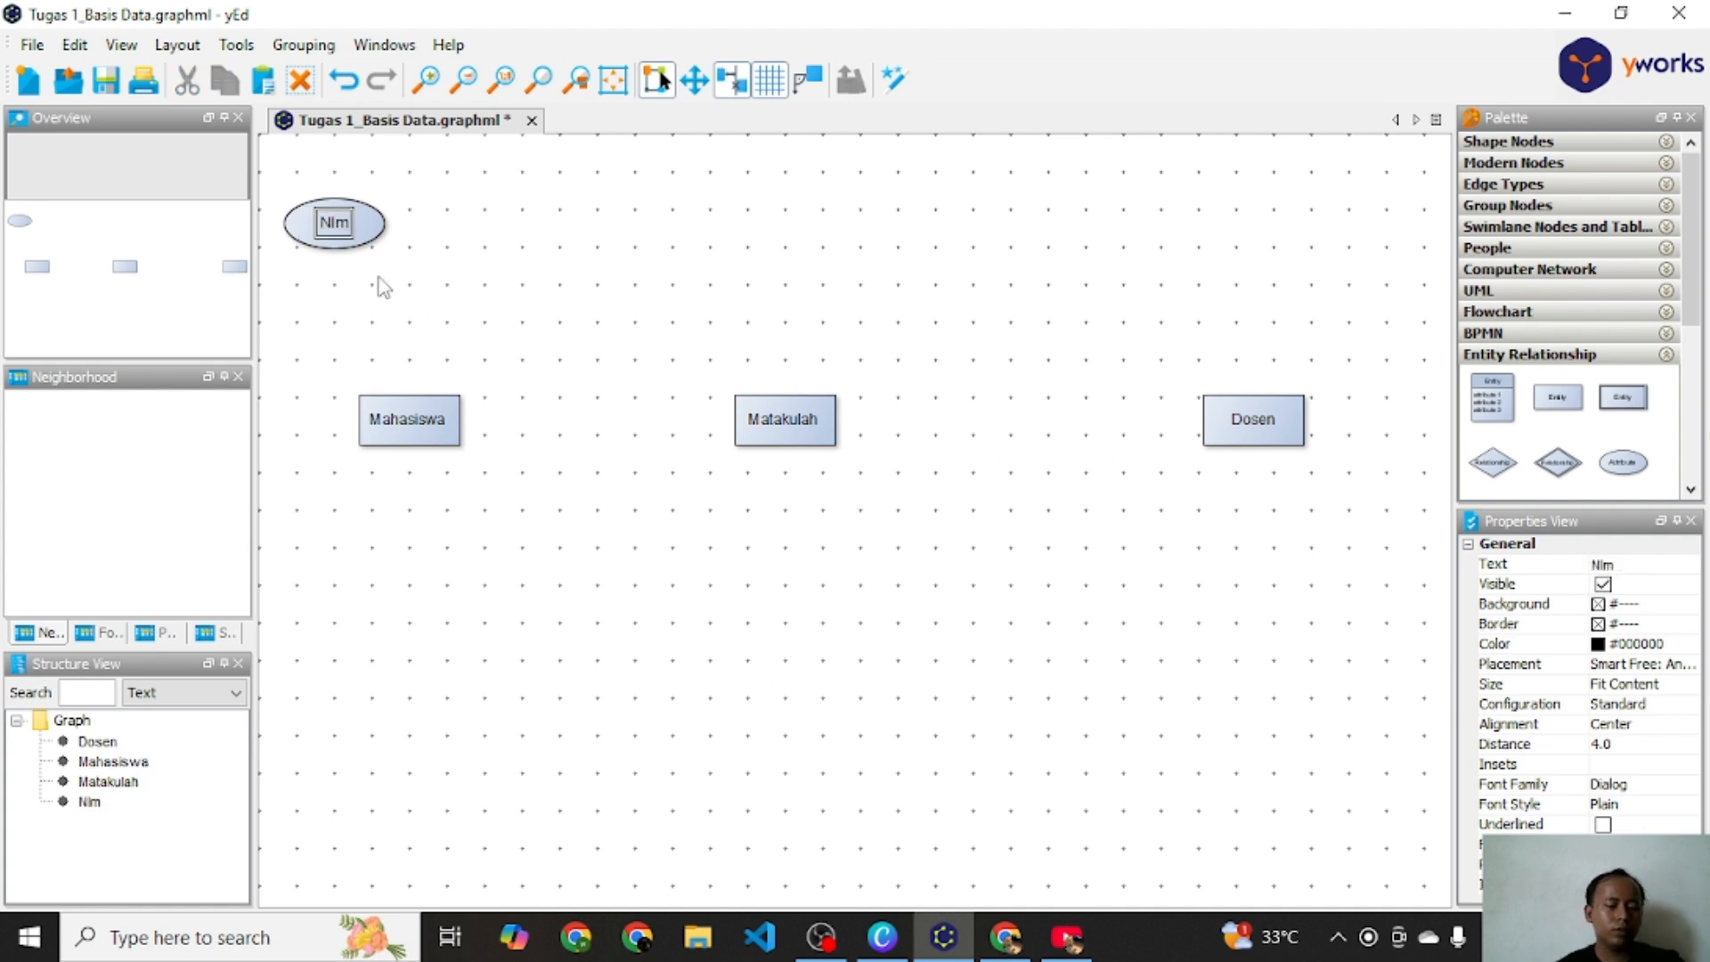
Step: Duplicate the Nim attribute and move the copy below the Mahasiswa entity
key("ctrl+v")
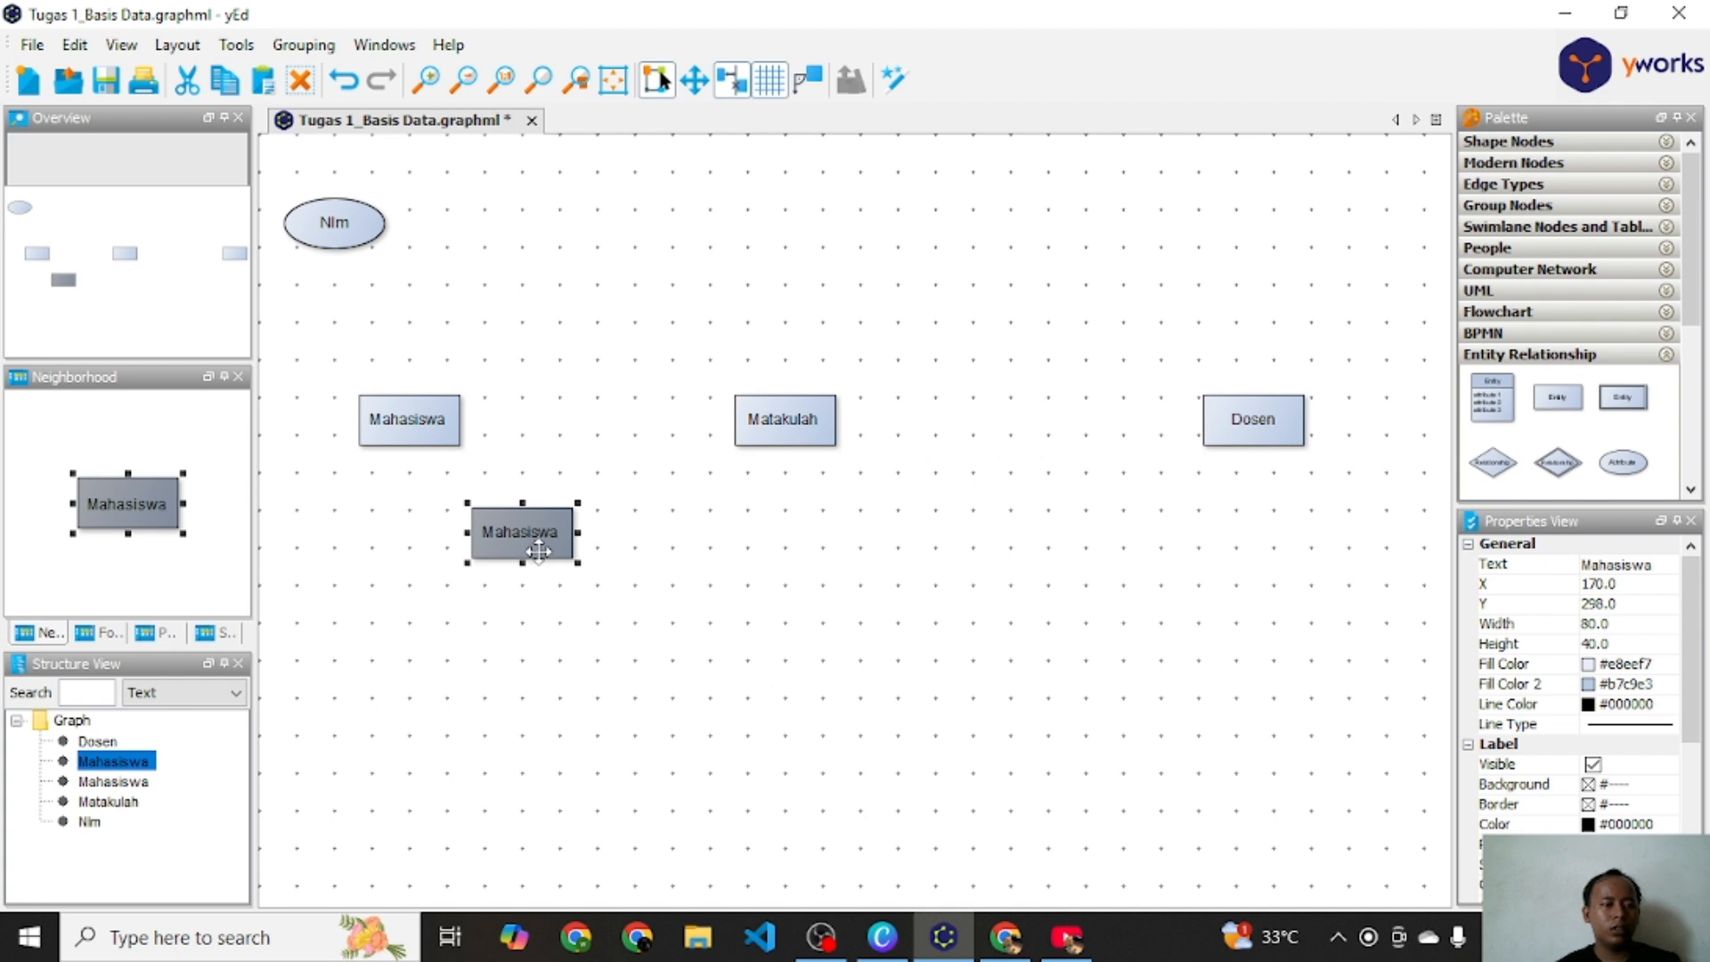
key("Delete")
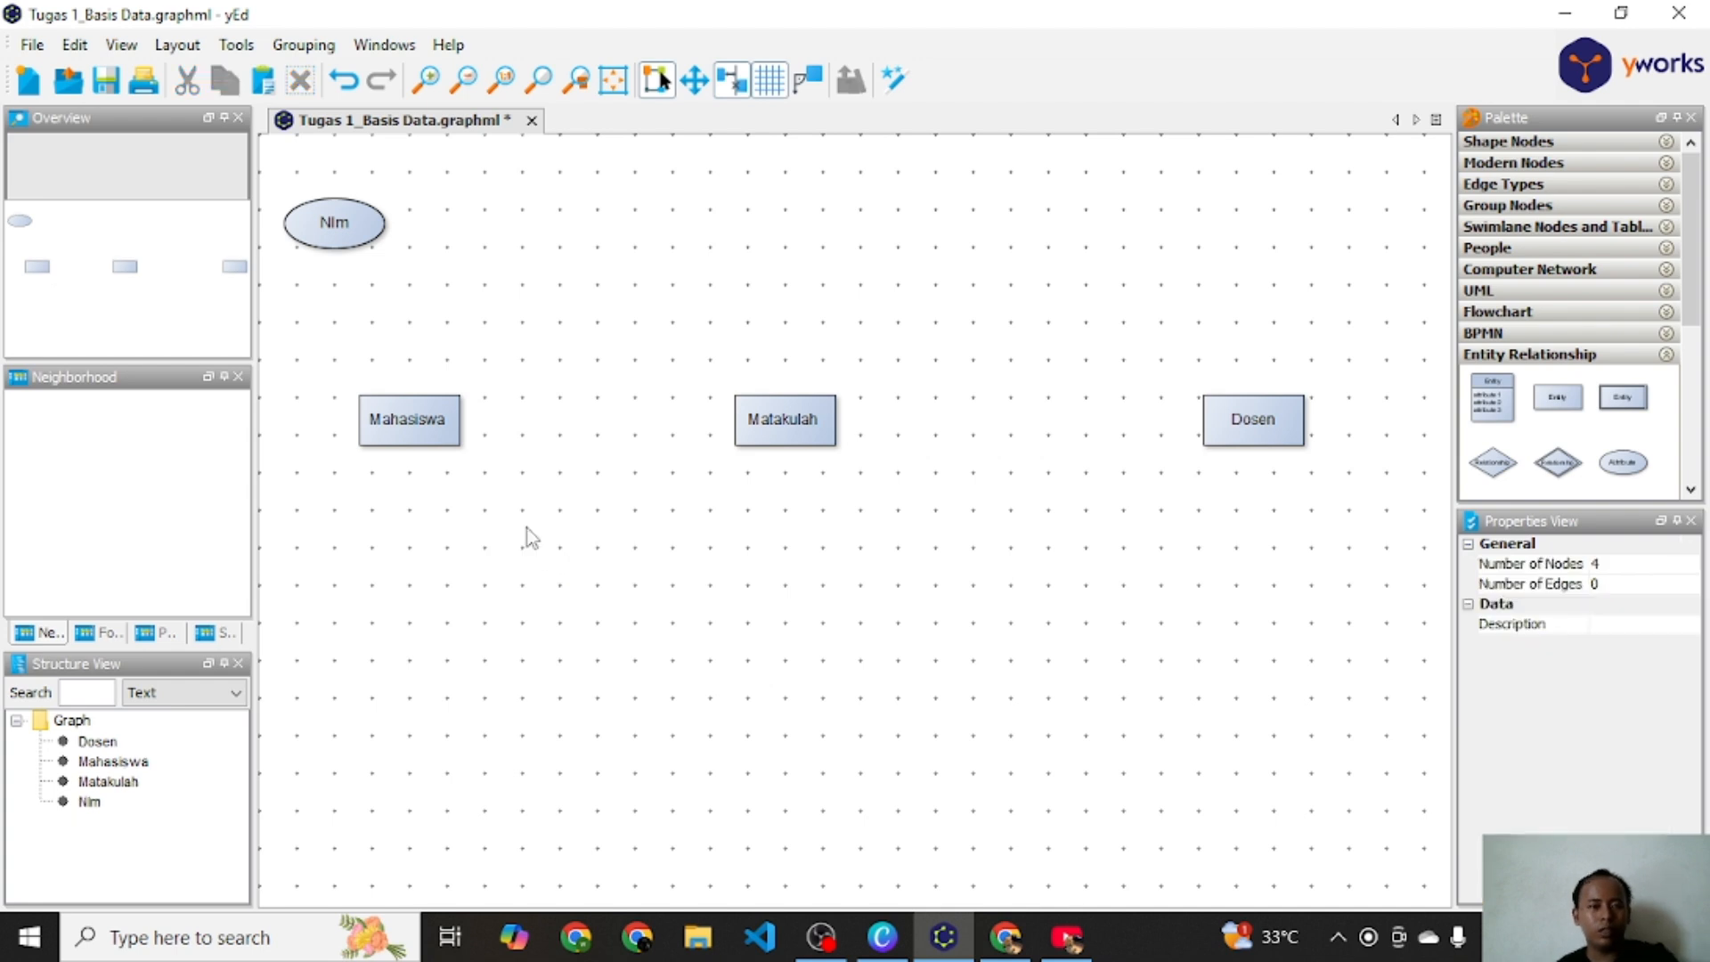
left_click(329, 241)
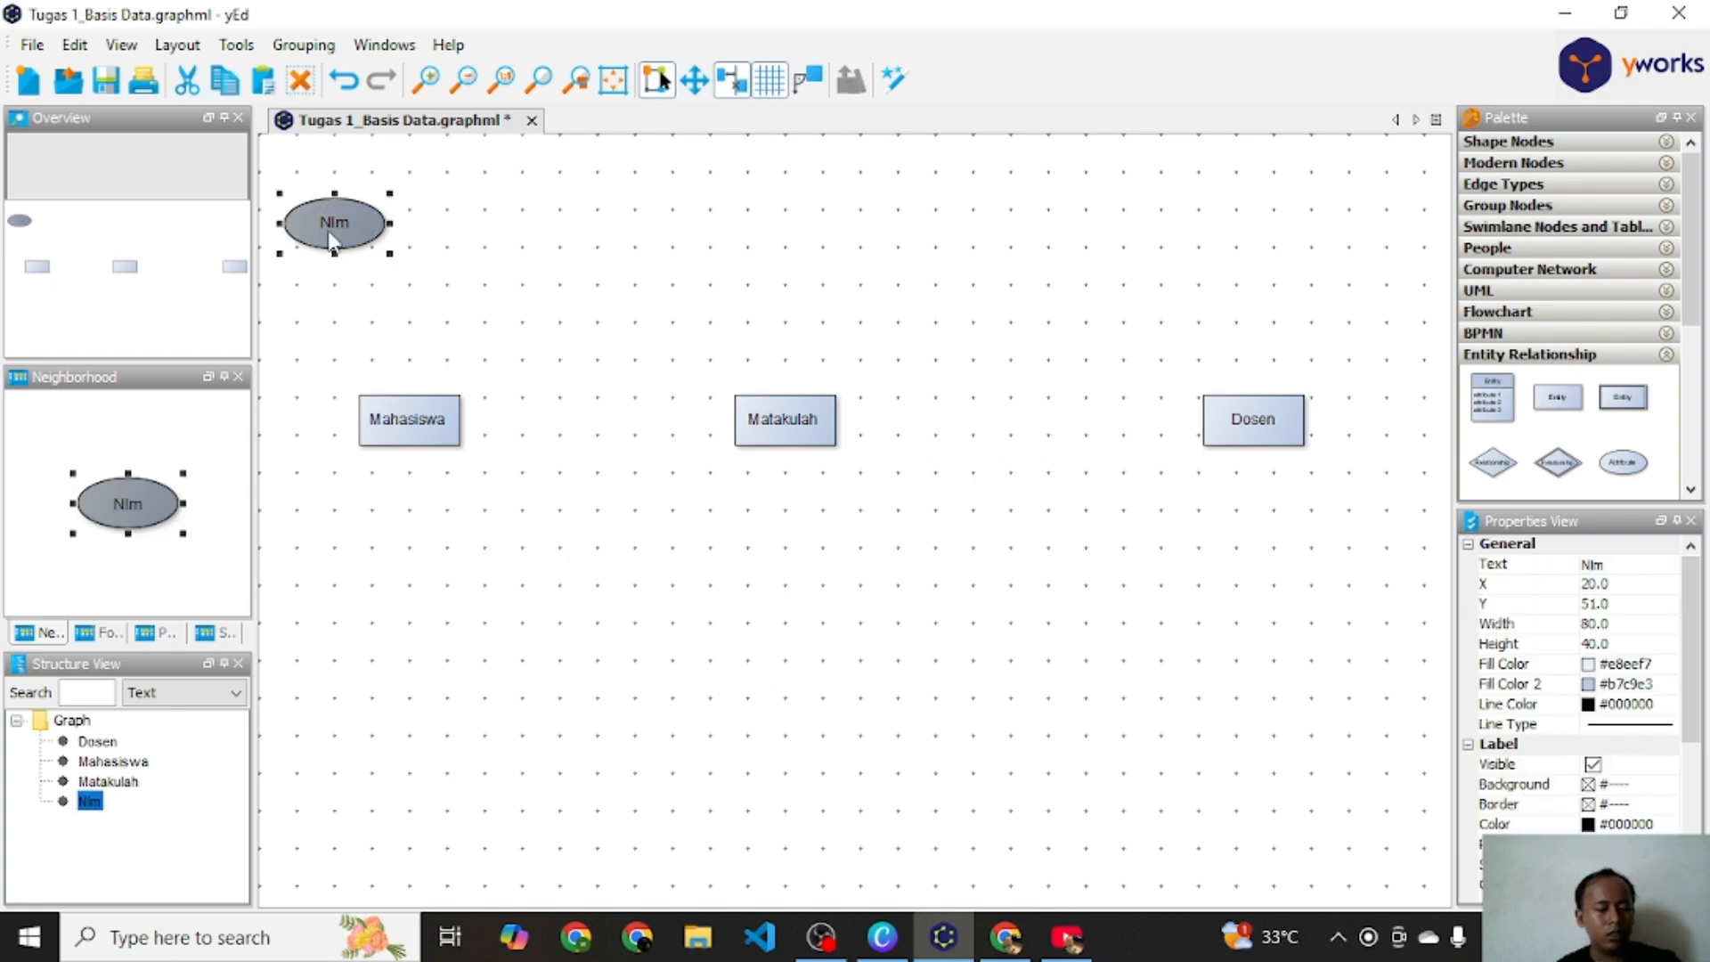
key("ctrl+d")
left_click_drag(366, 267, 354, 612)
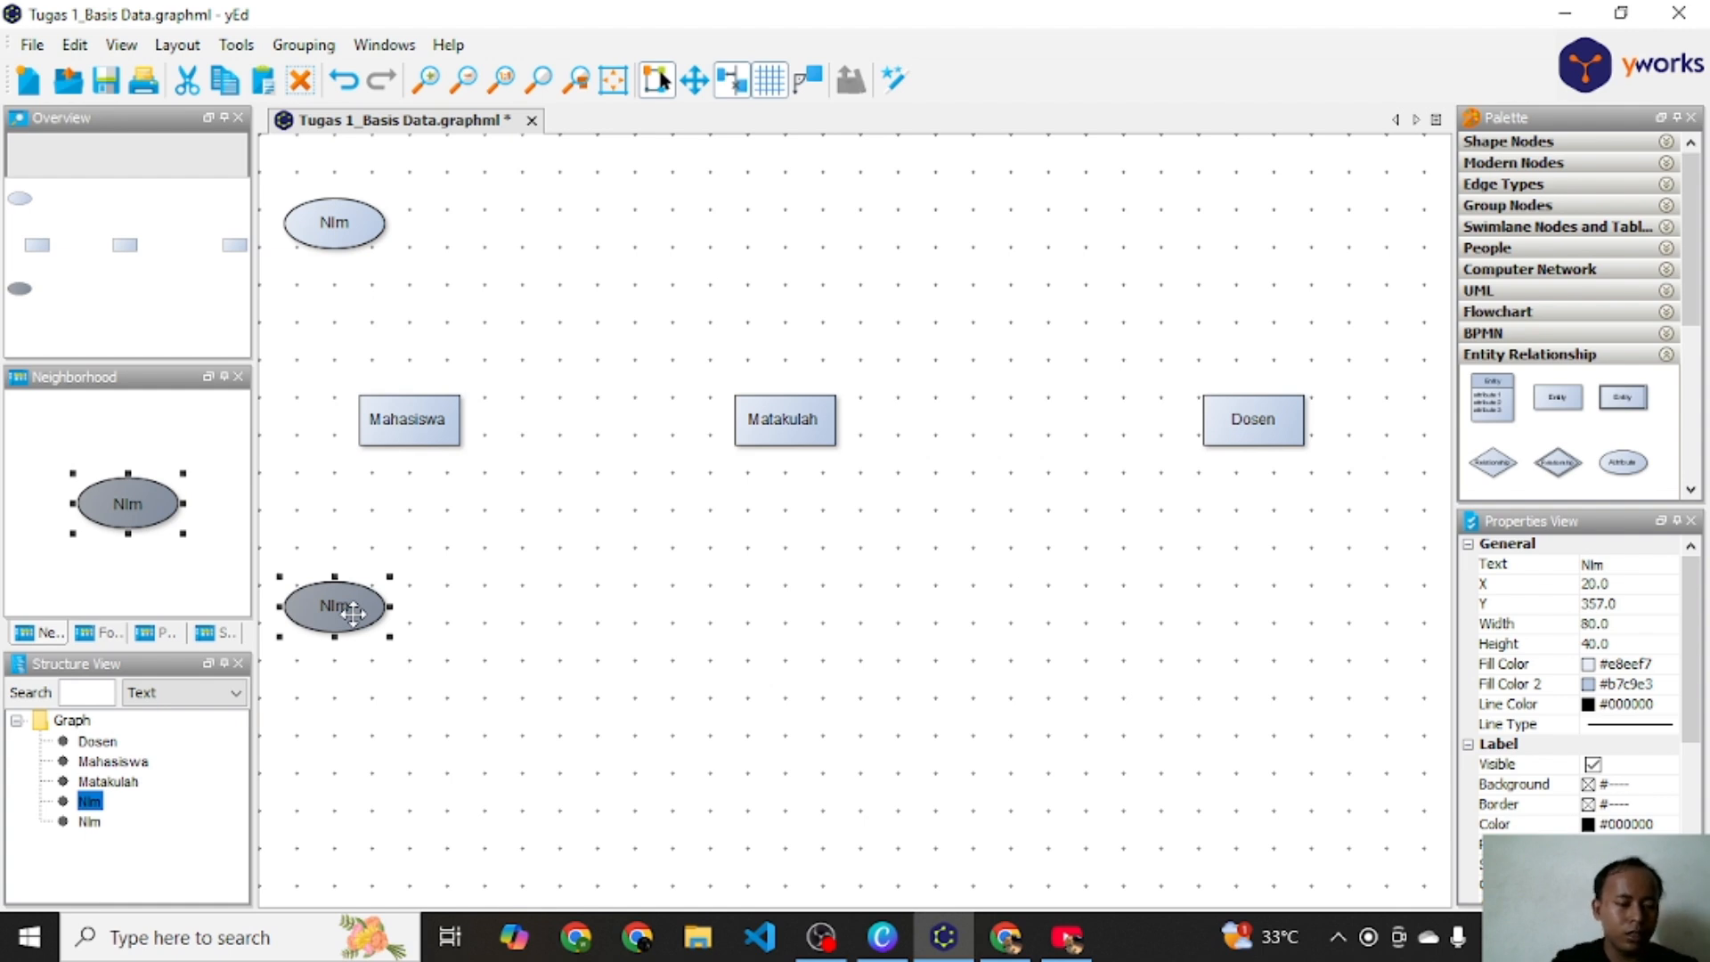
Step: Rename the copied attribute below the Mahasiswa entity to nama_mahasiswa
double_click(354, 612)
type("nama")
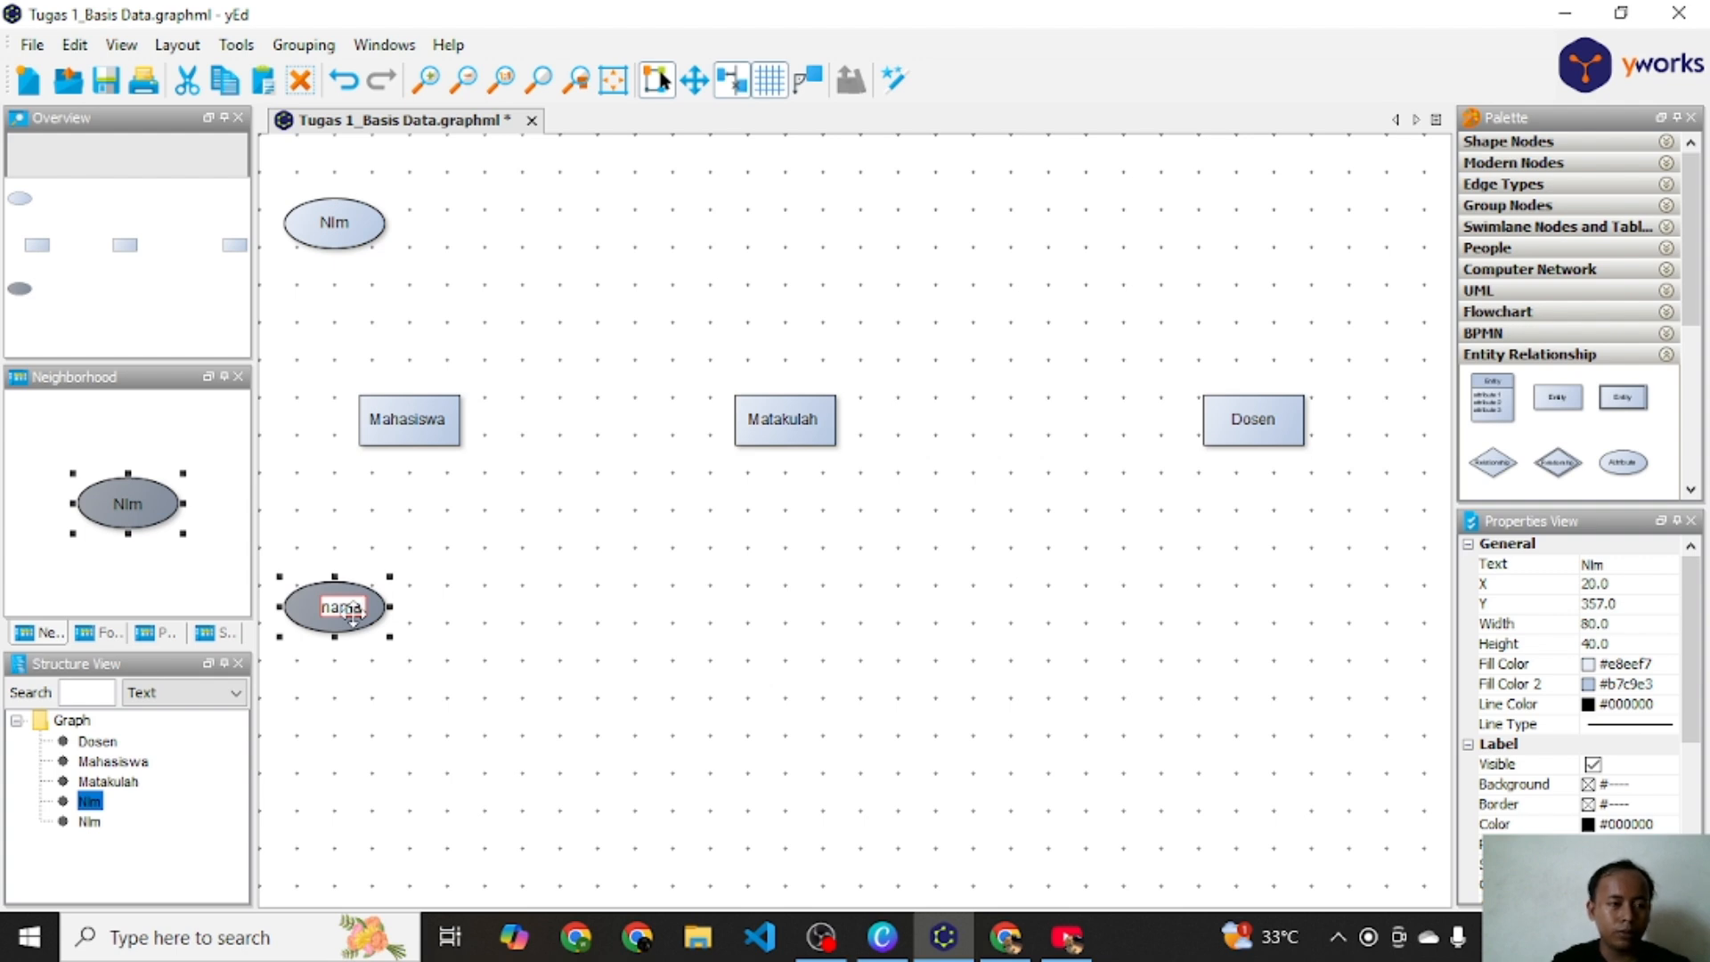
type("ma")
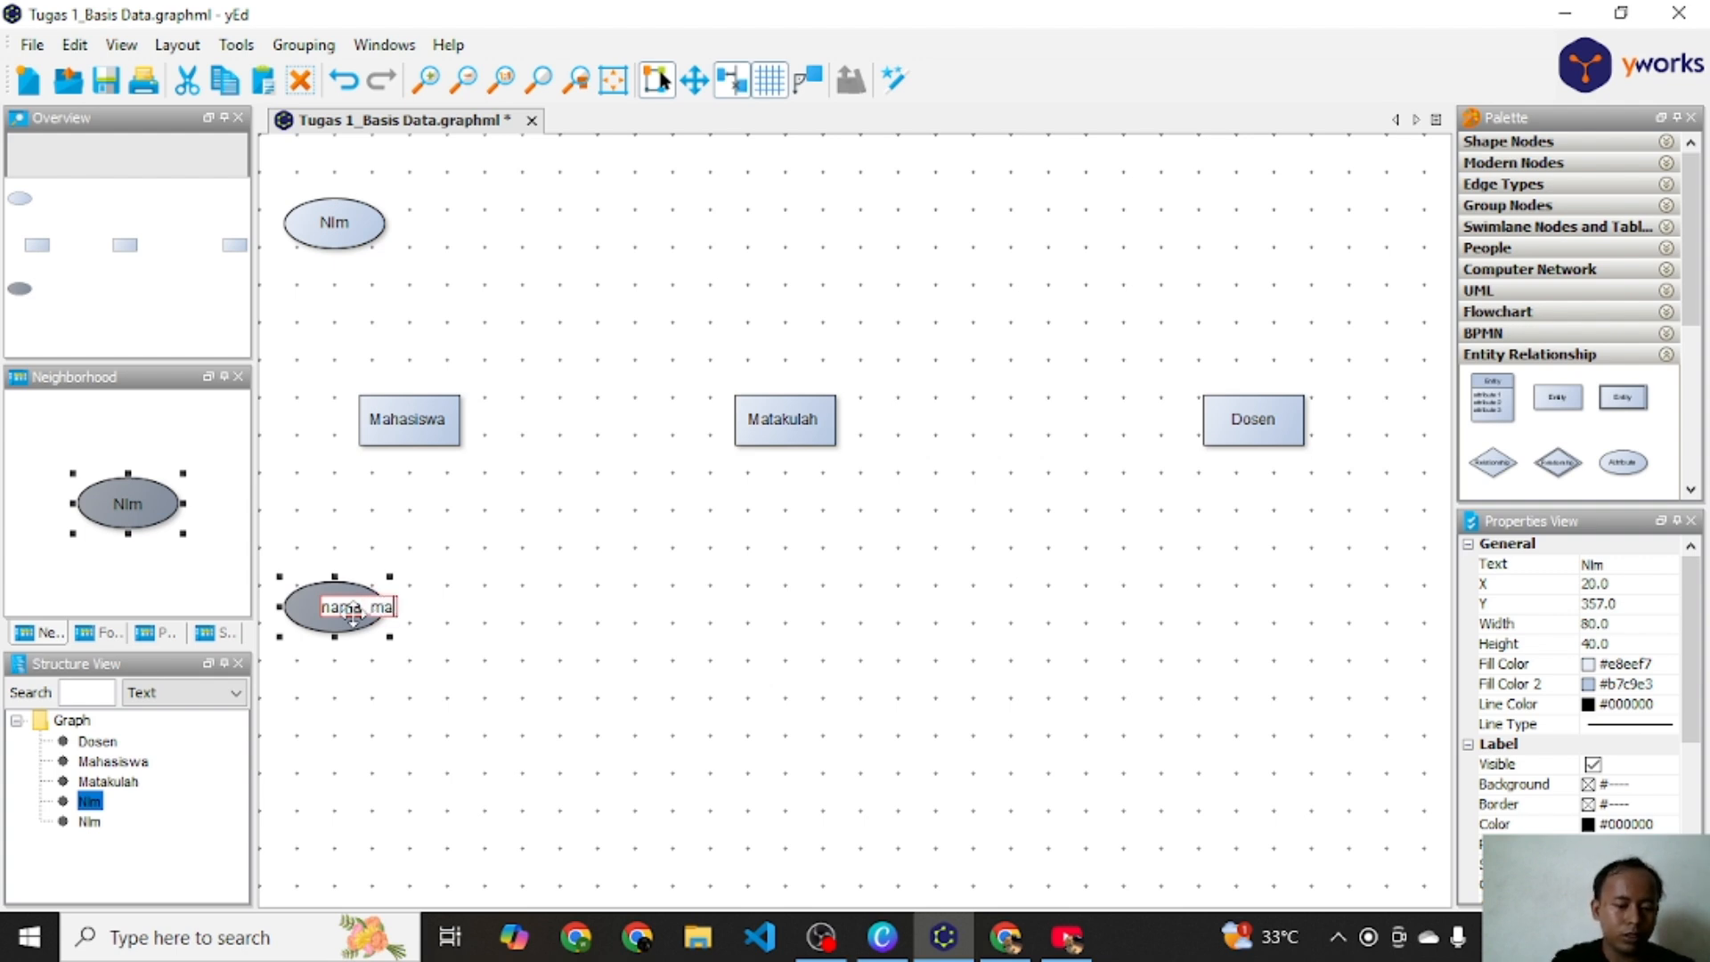
type("hasiswa")
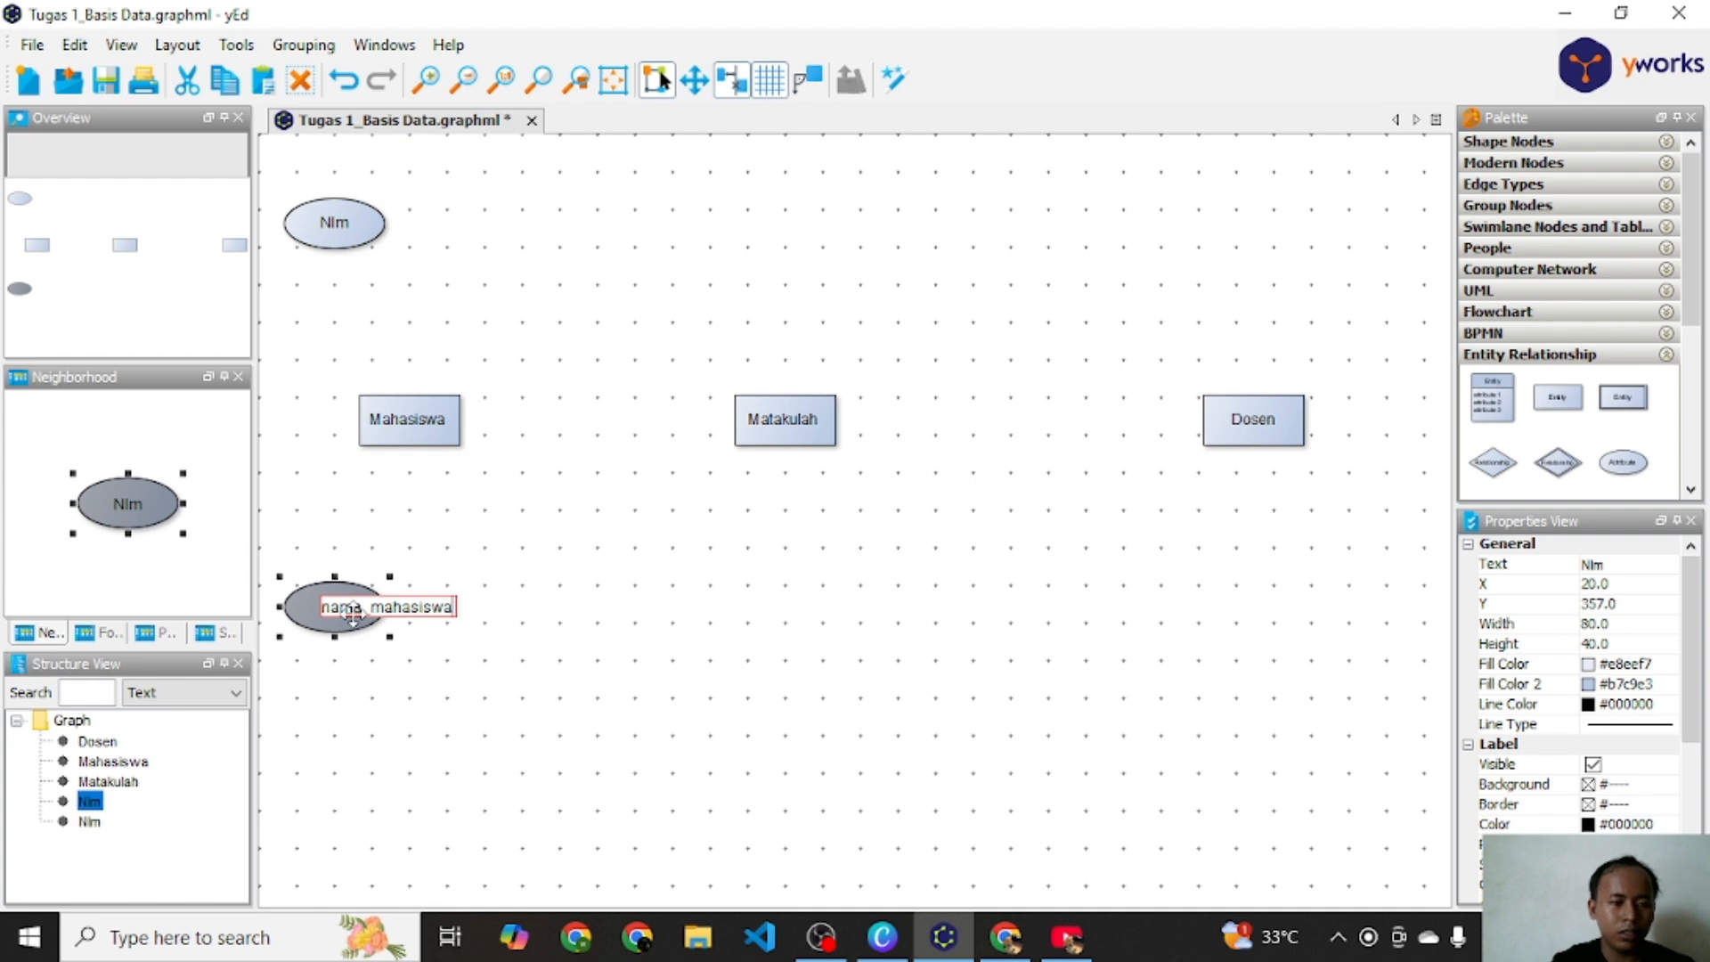
key("Return")
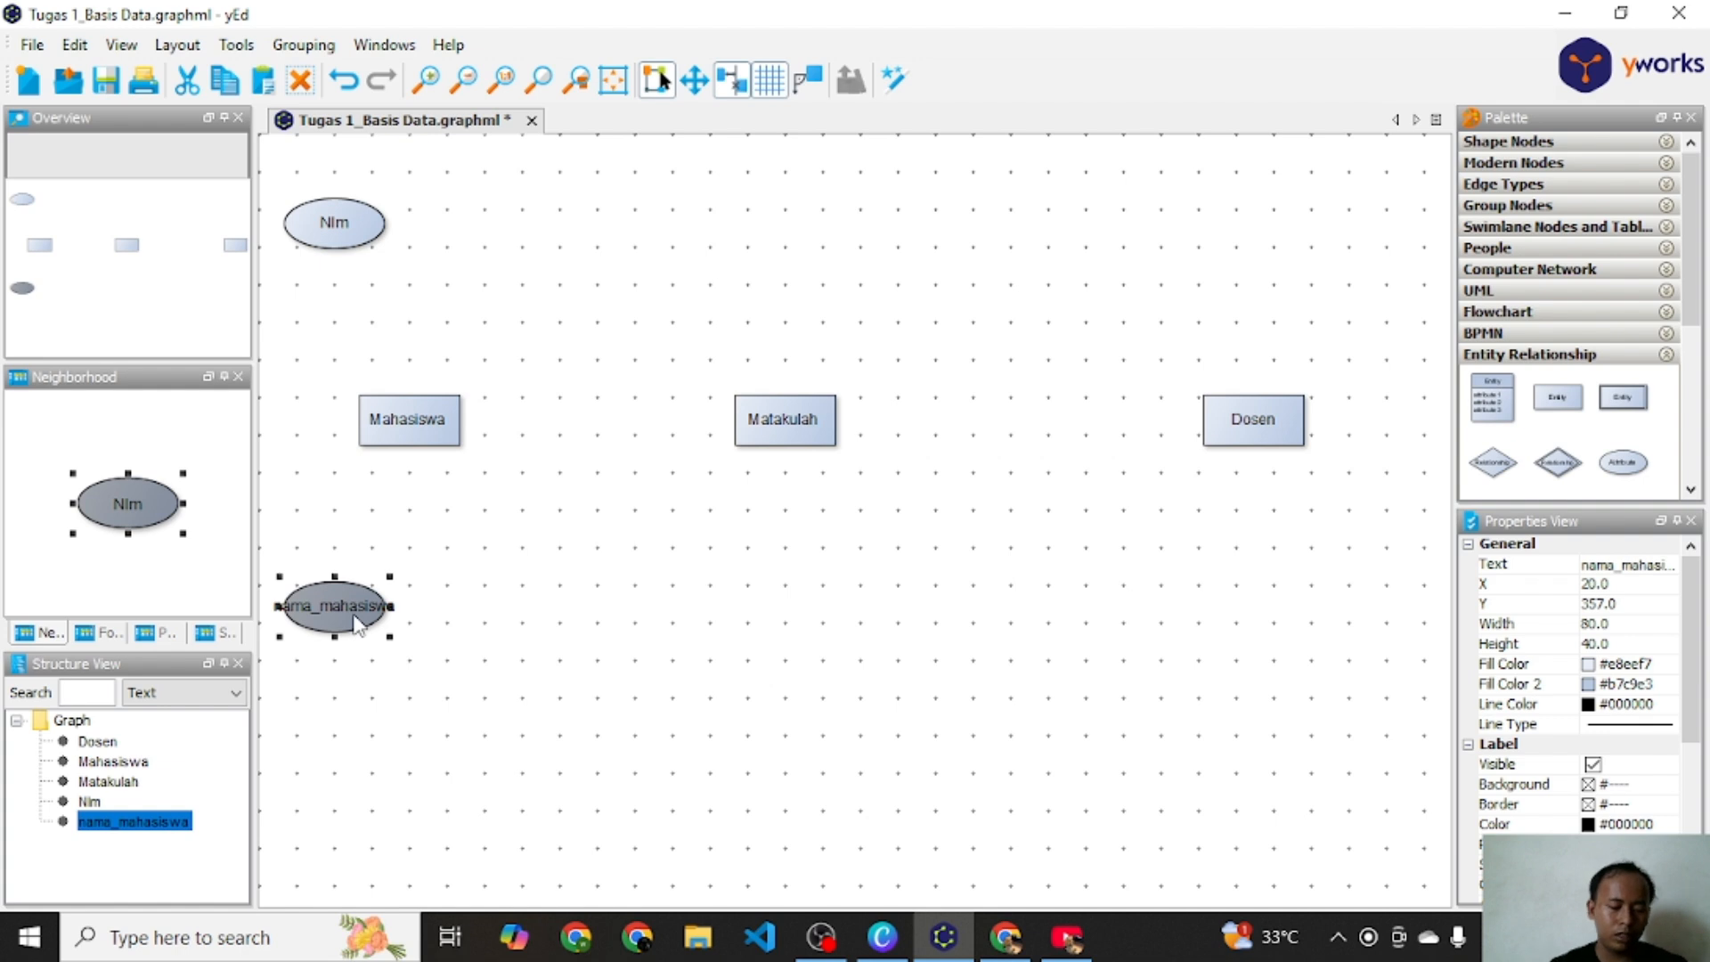
left_click(389, 518)
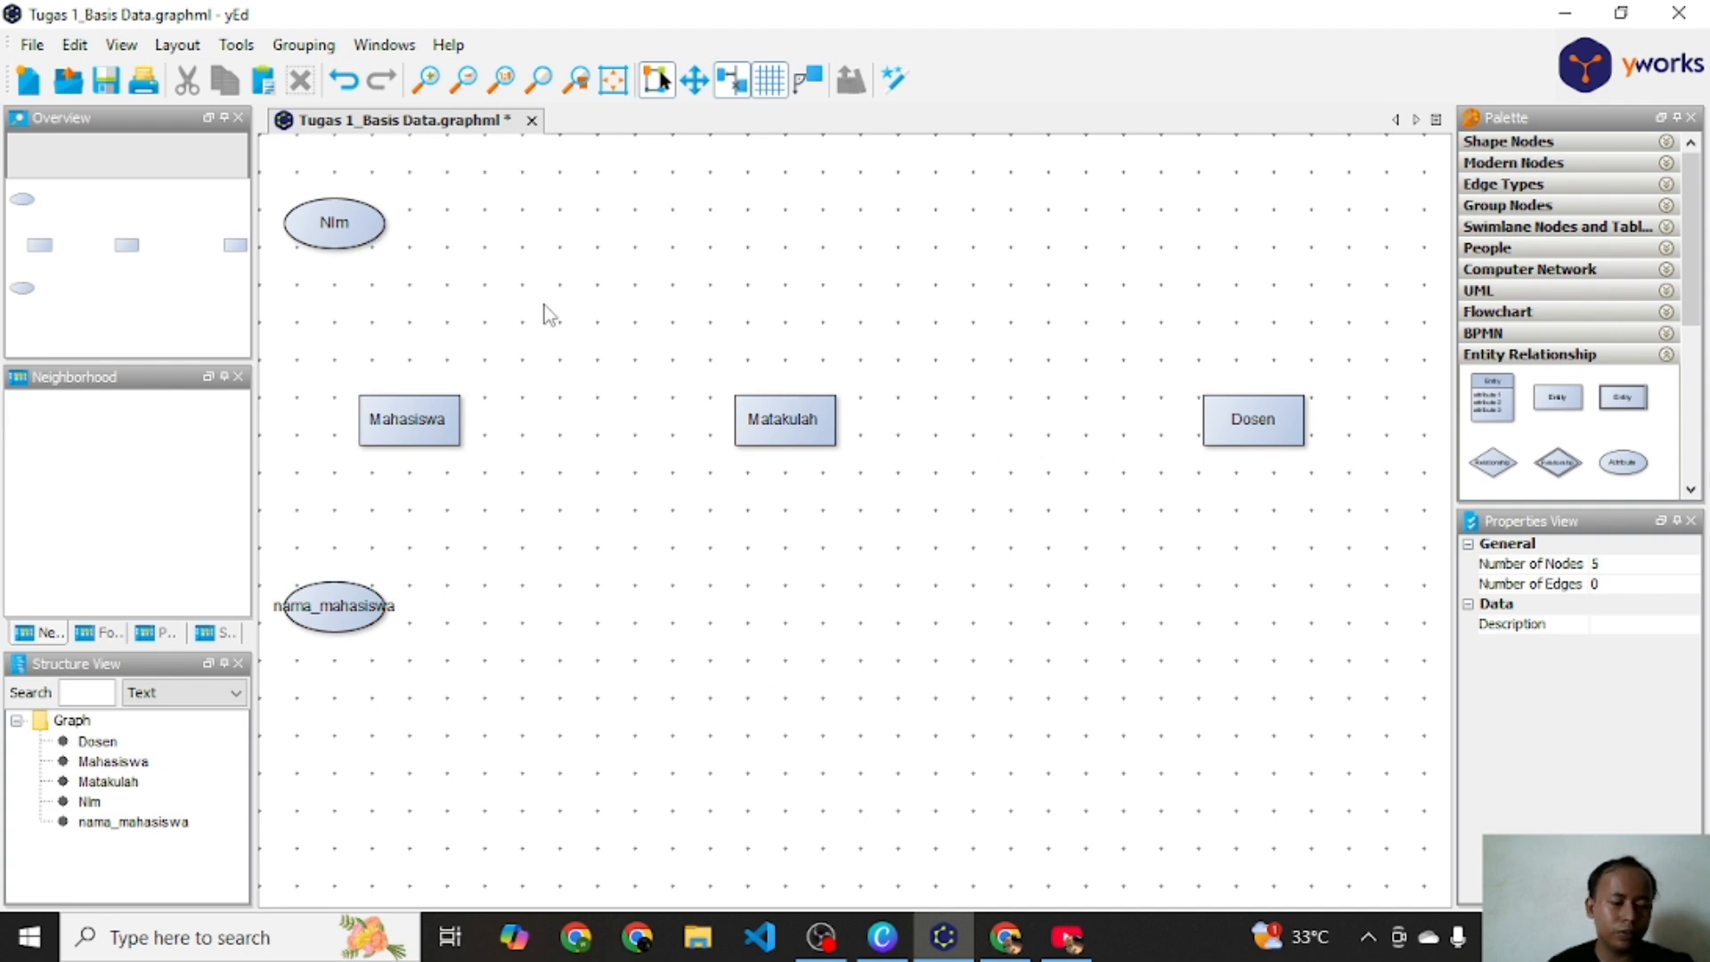
Step: Paste another Nim attribute, place it above the Matakulah entity and rename it kode mk
key("ctrl+v")
left_click_drag(433, 292, 775, 242)
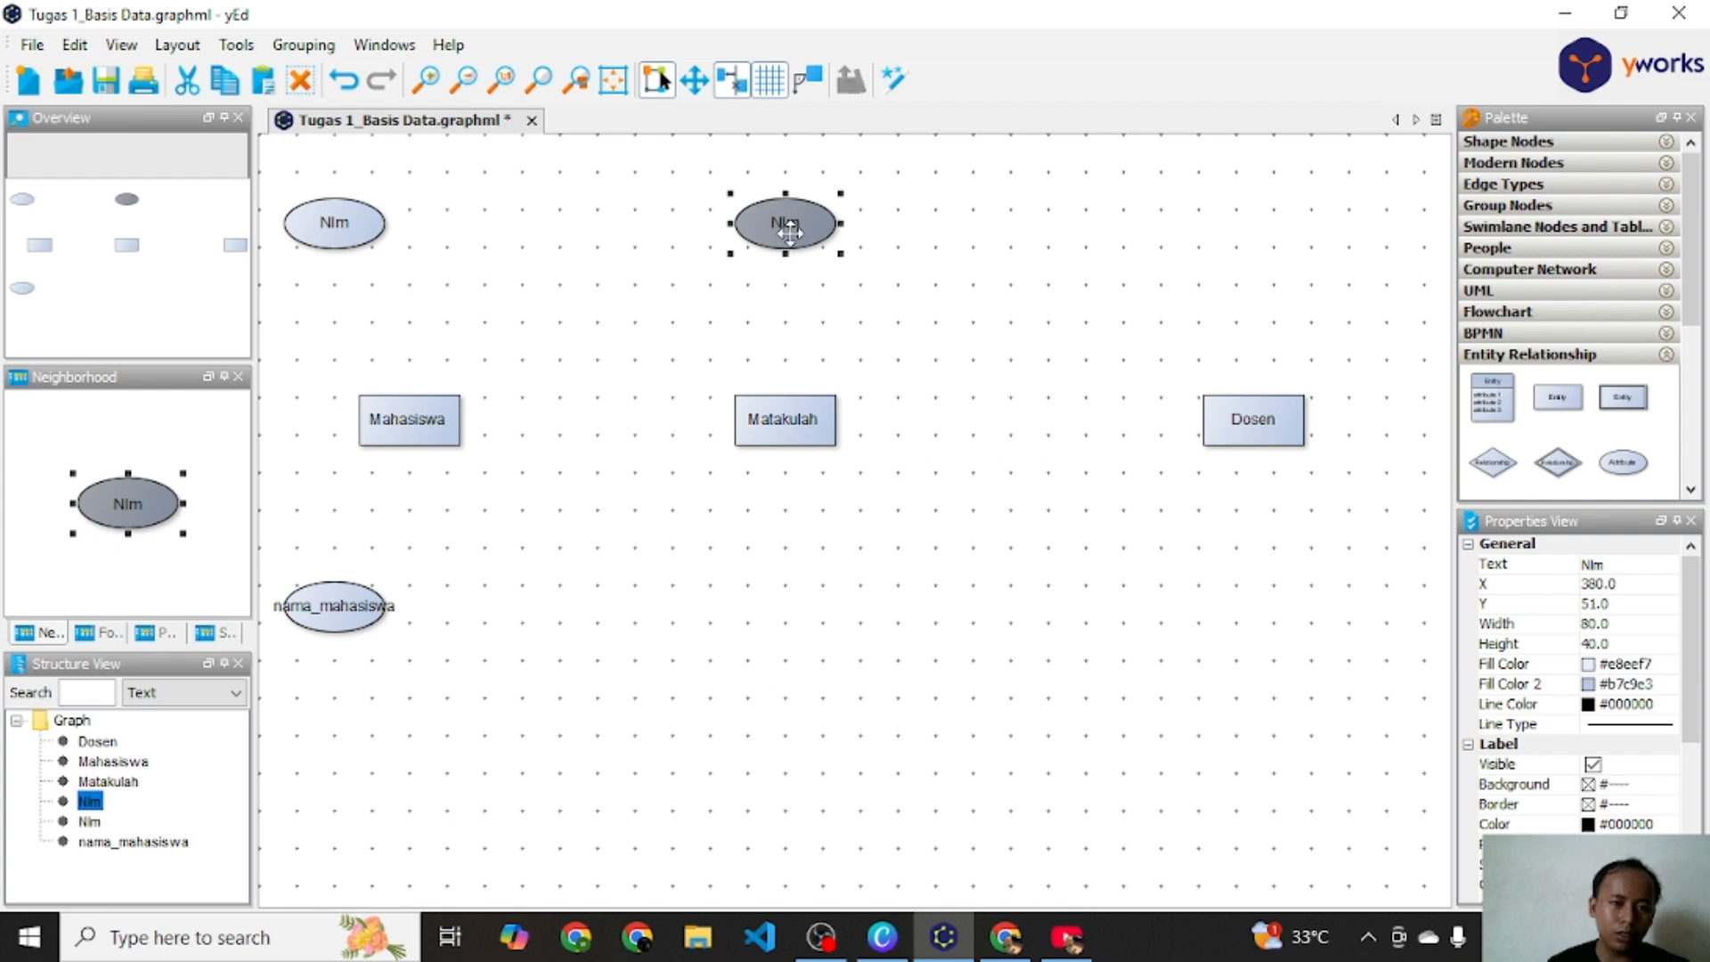
double_click(801, 242)
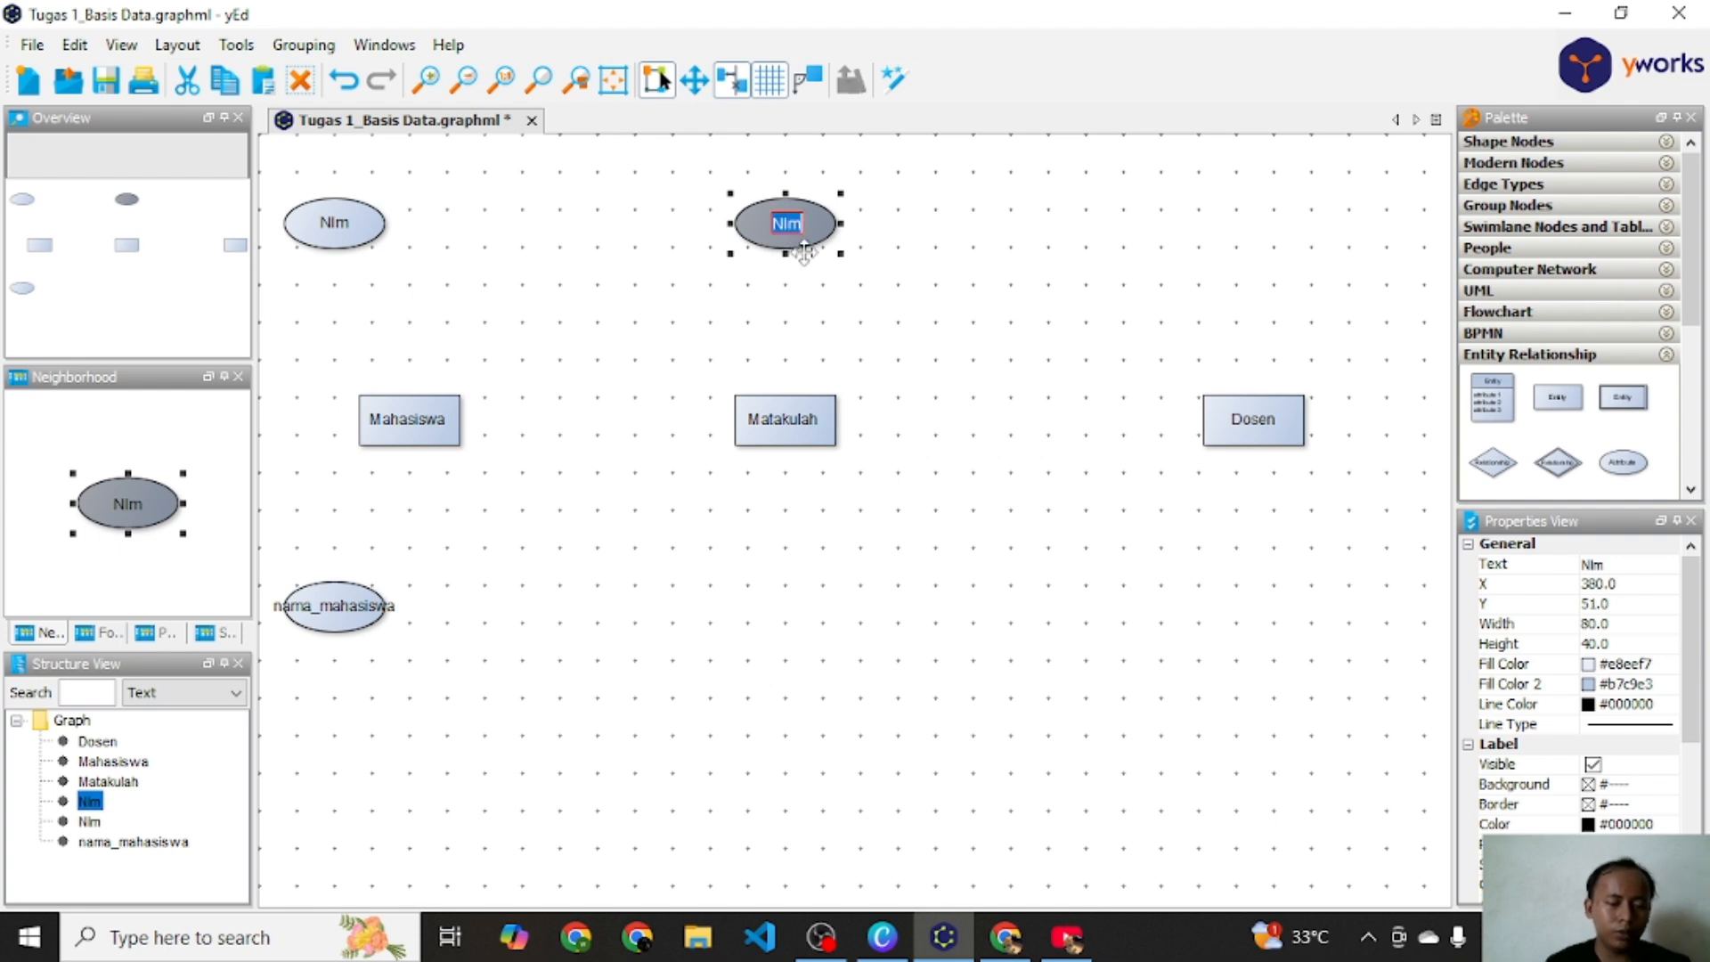
type("kode")
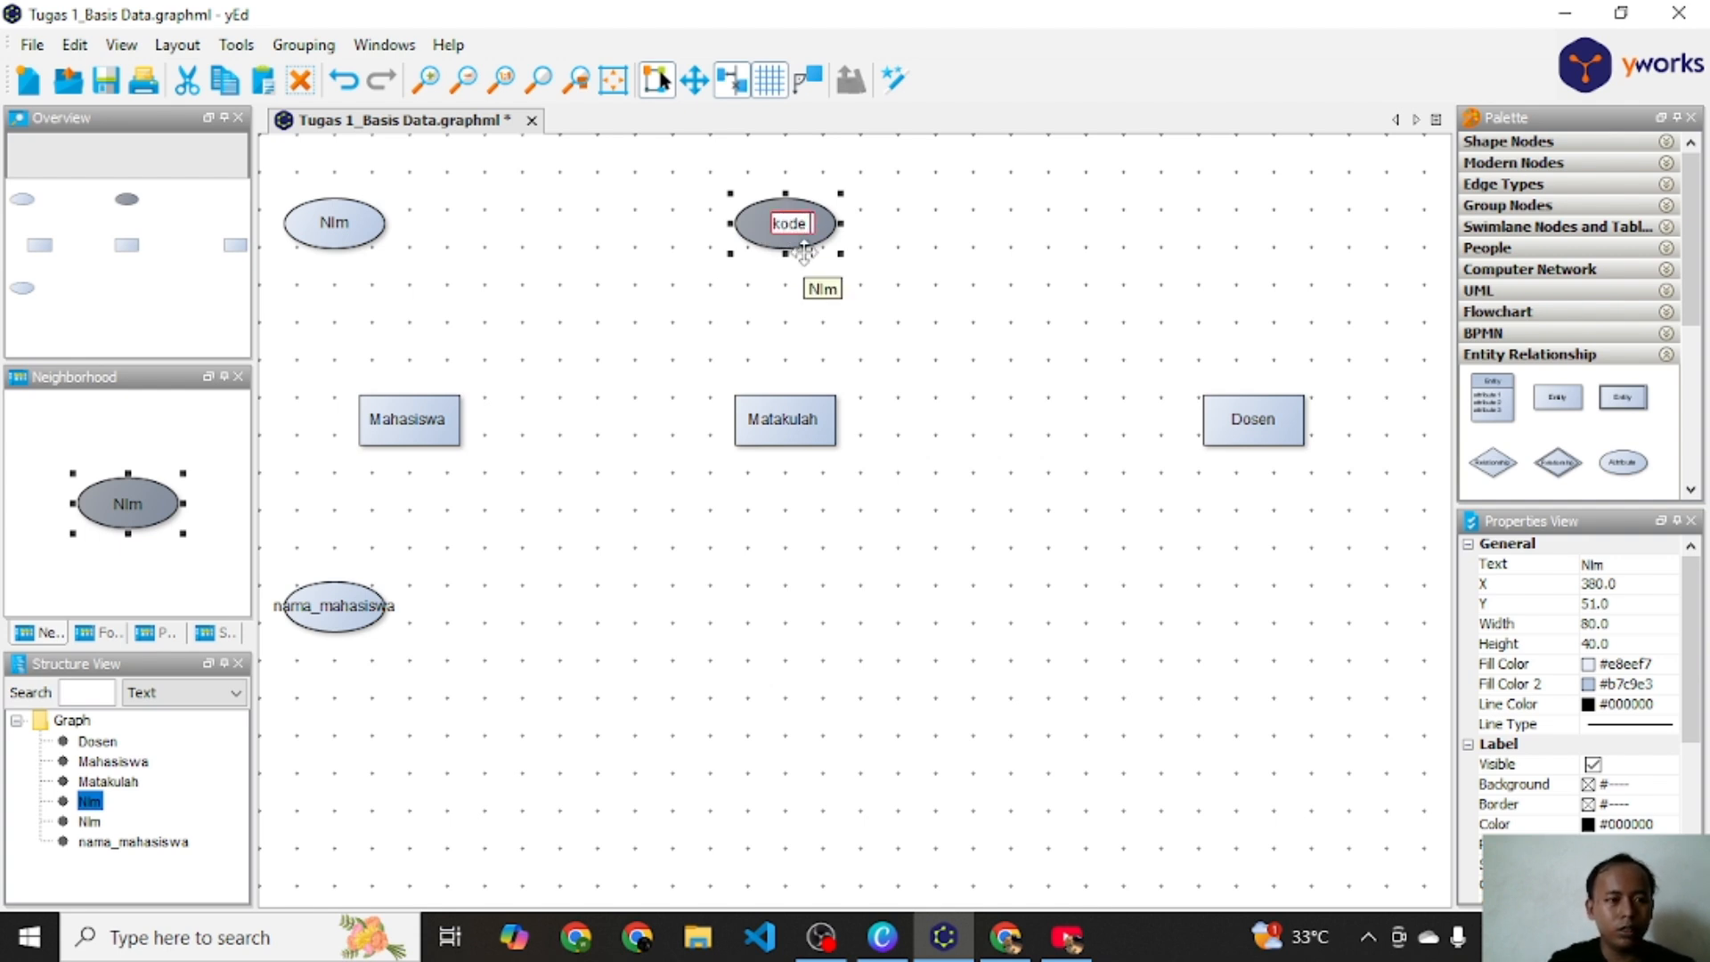
type(" mk")
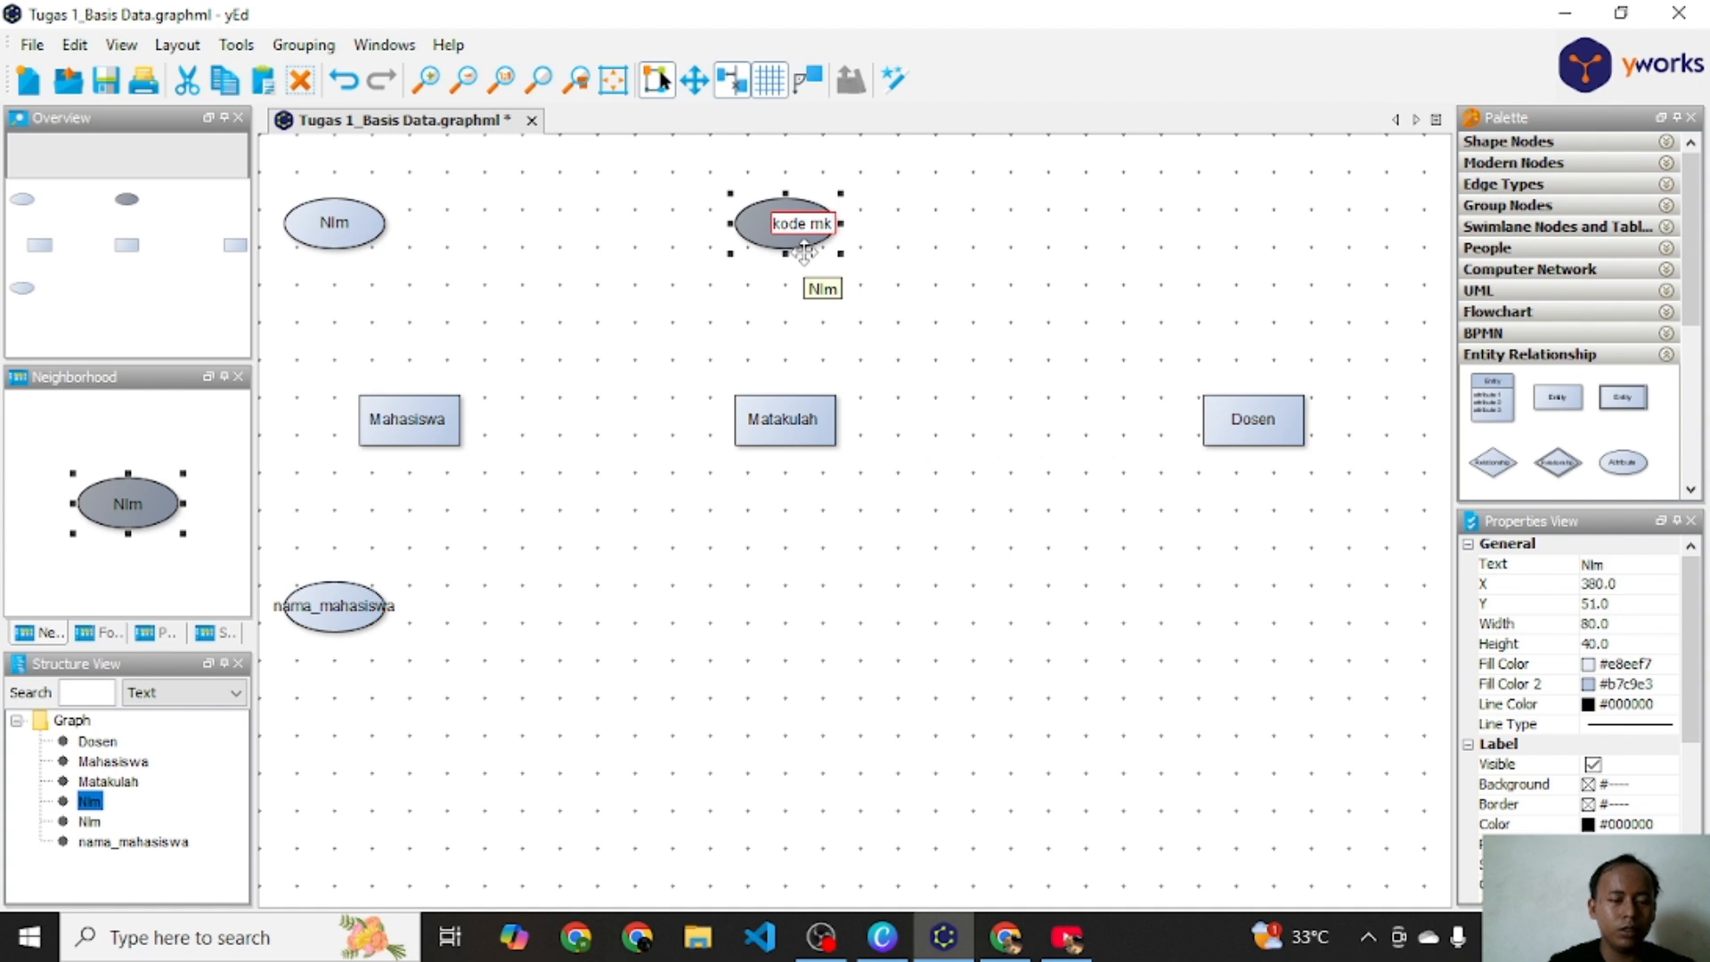
key("Return")
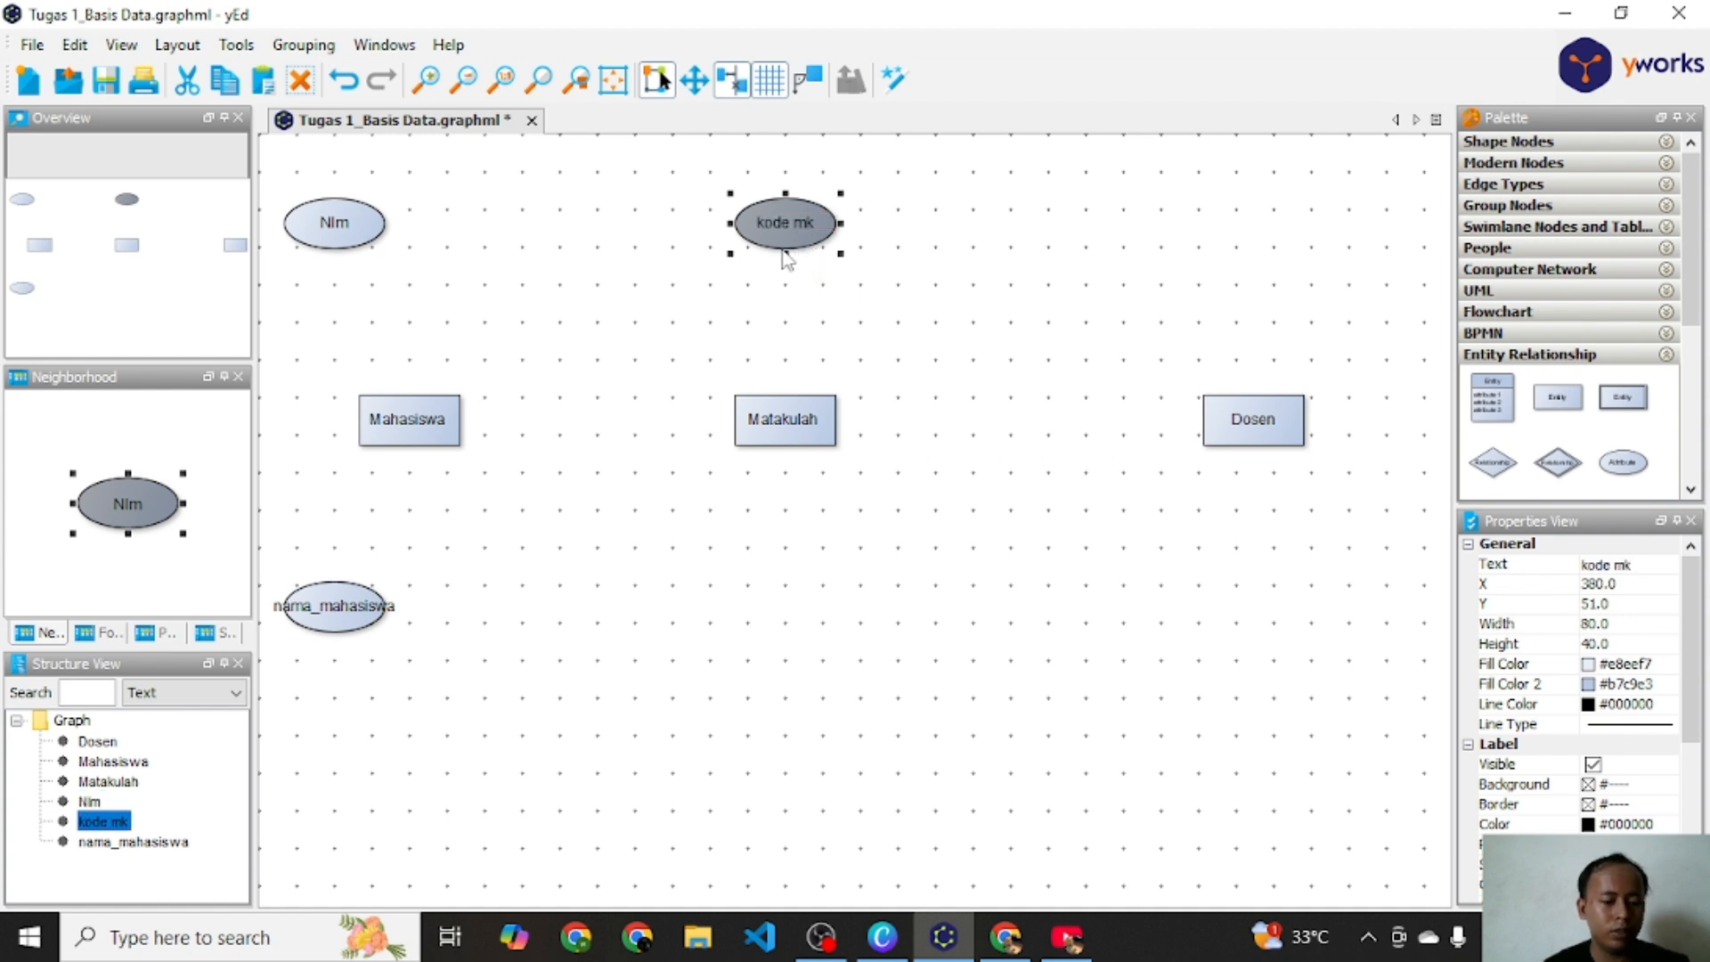
Step: Paste another attribute, place it below the Matakulah entity and rename it nama_mk
key("ctrl+v")
left_click_drag(459, 341, 799, 606)
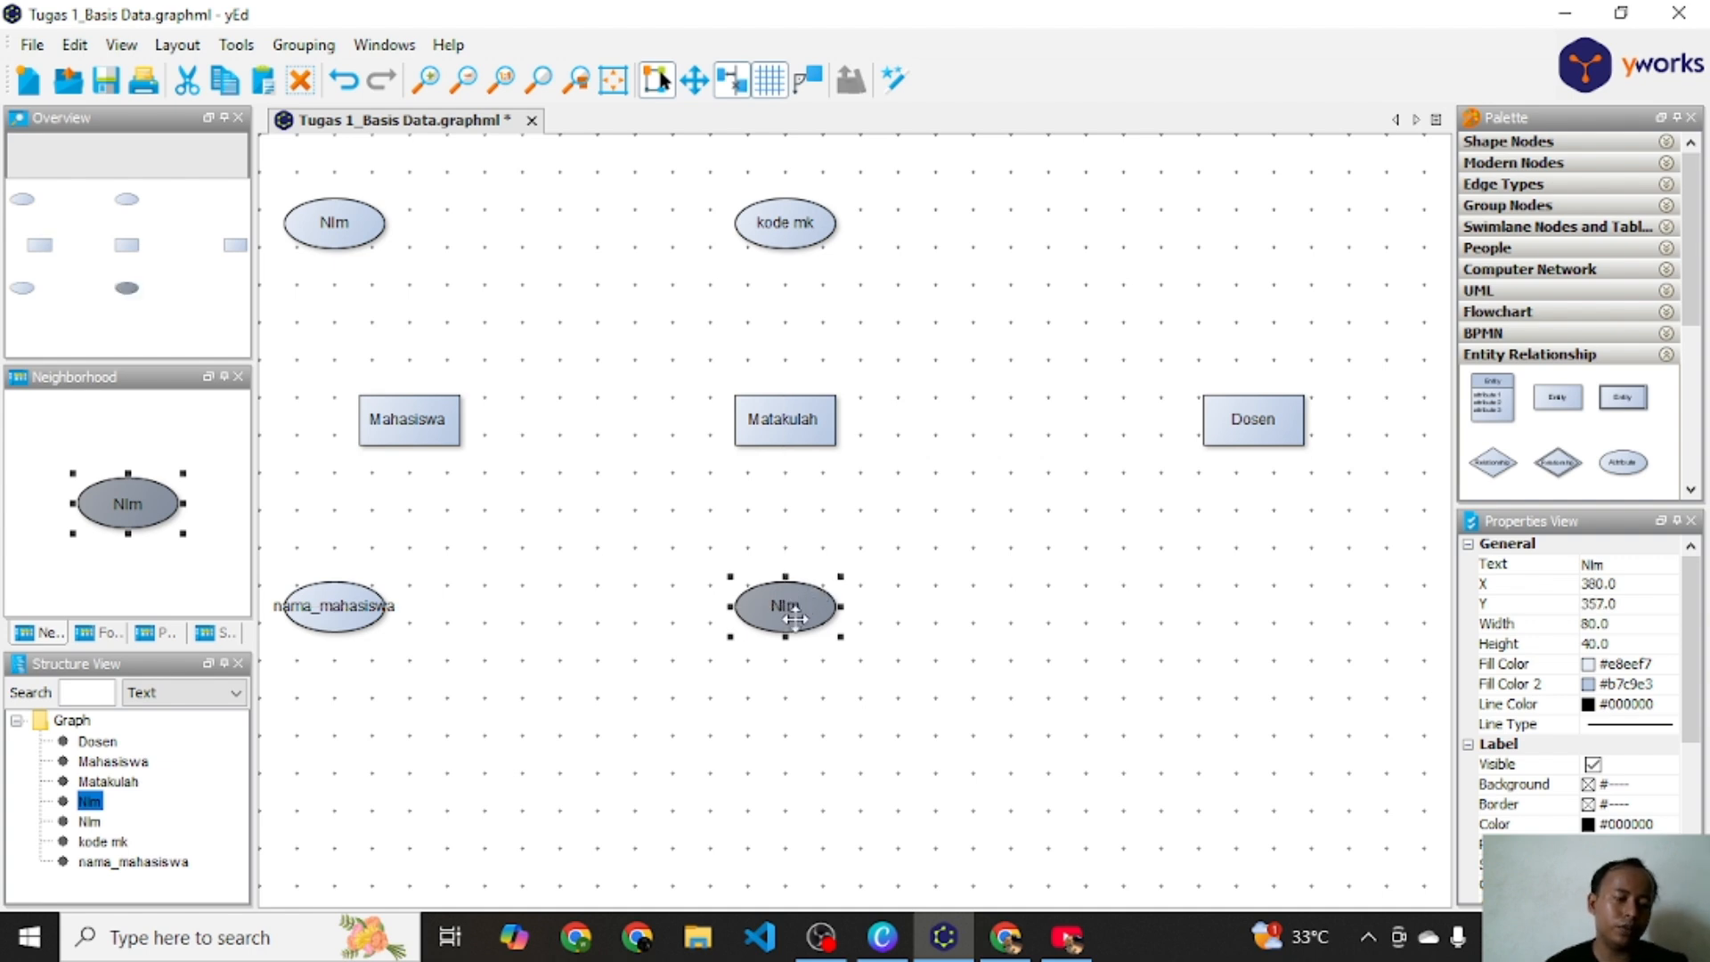
double_click(795, 616)
type("name")
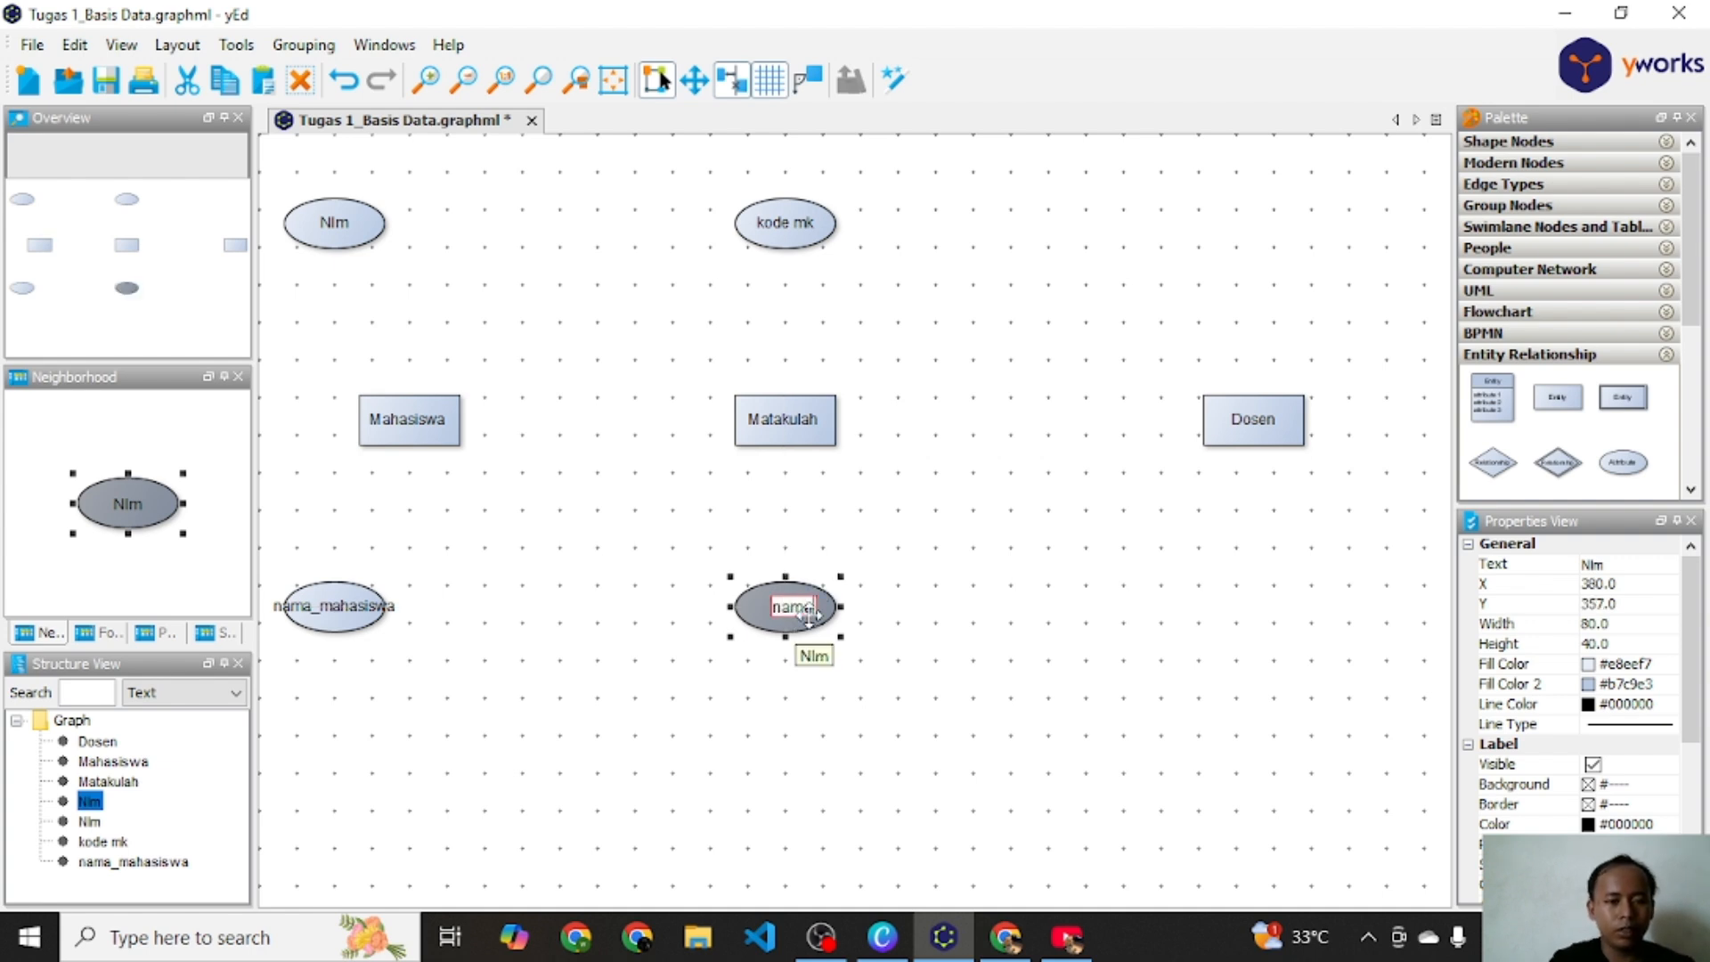
type("_mk")
key("Return")
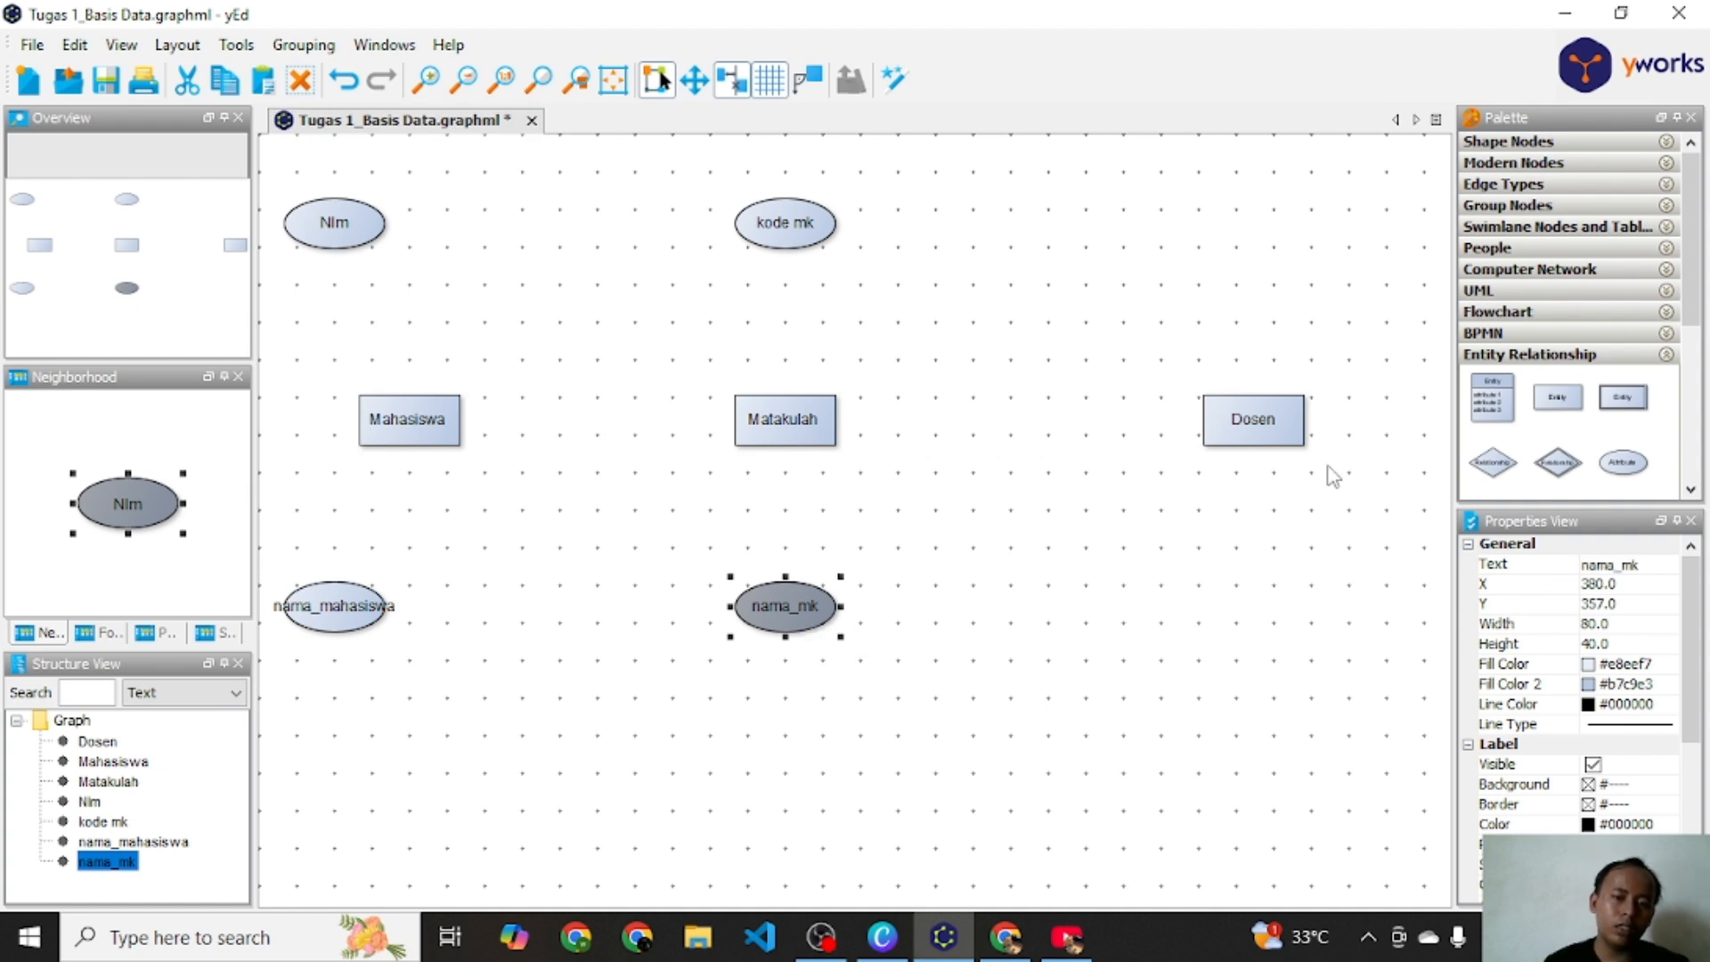
Step: Paste another attribute, place it above the Dosen entity and rename it NID
left_click(1263, 413)
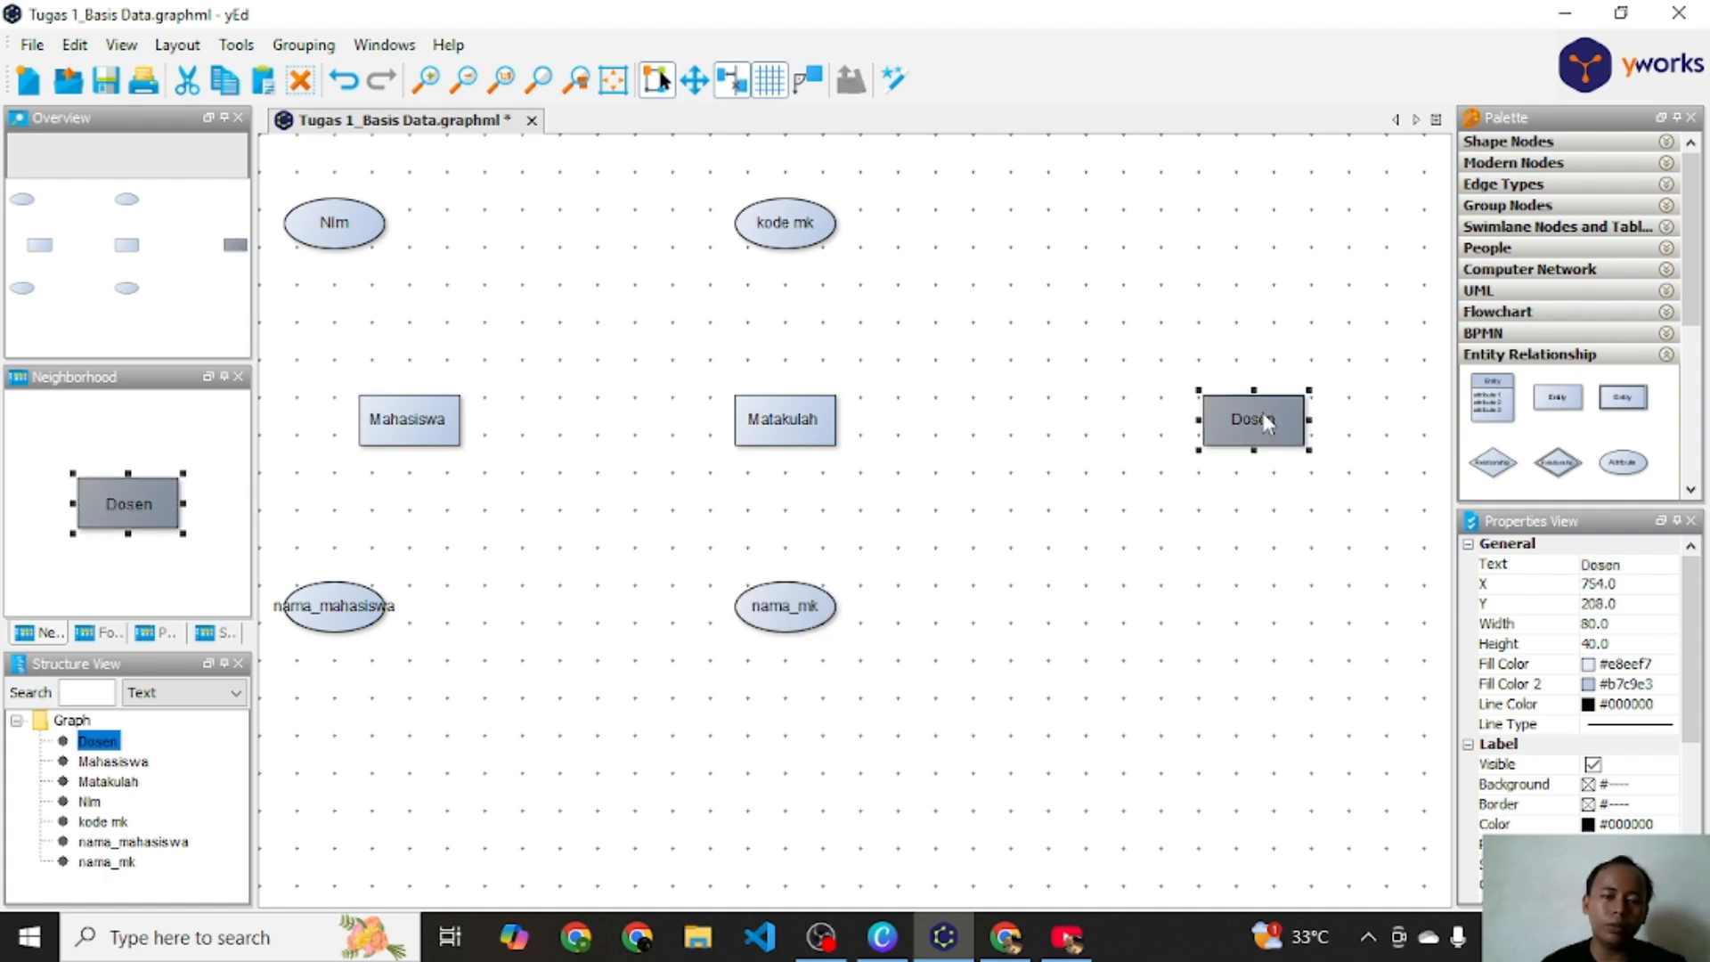
key("ctrl+v")
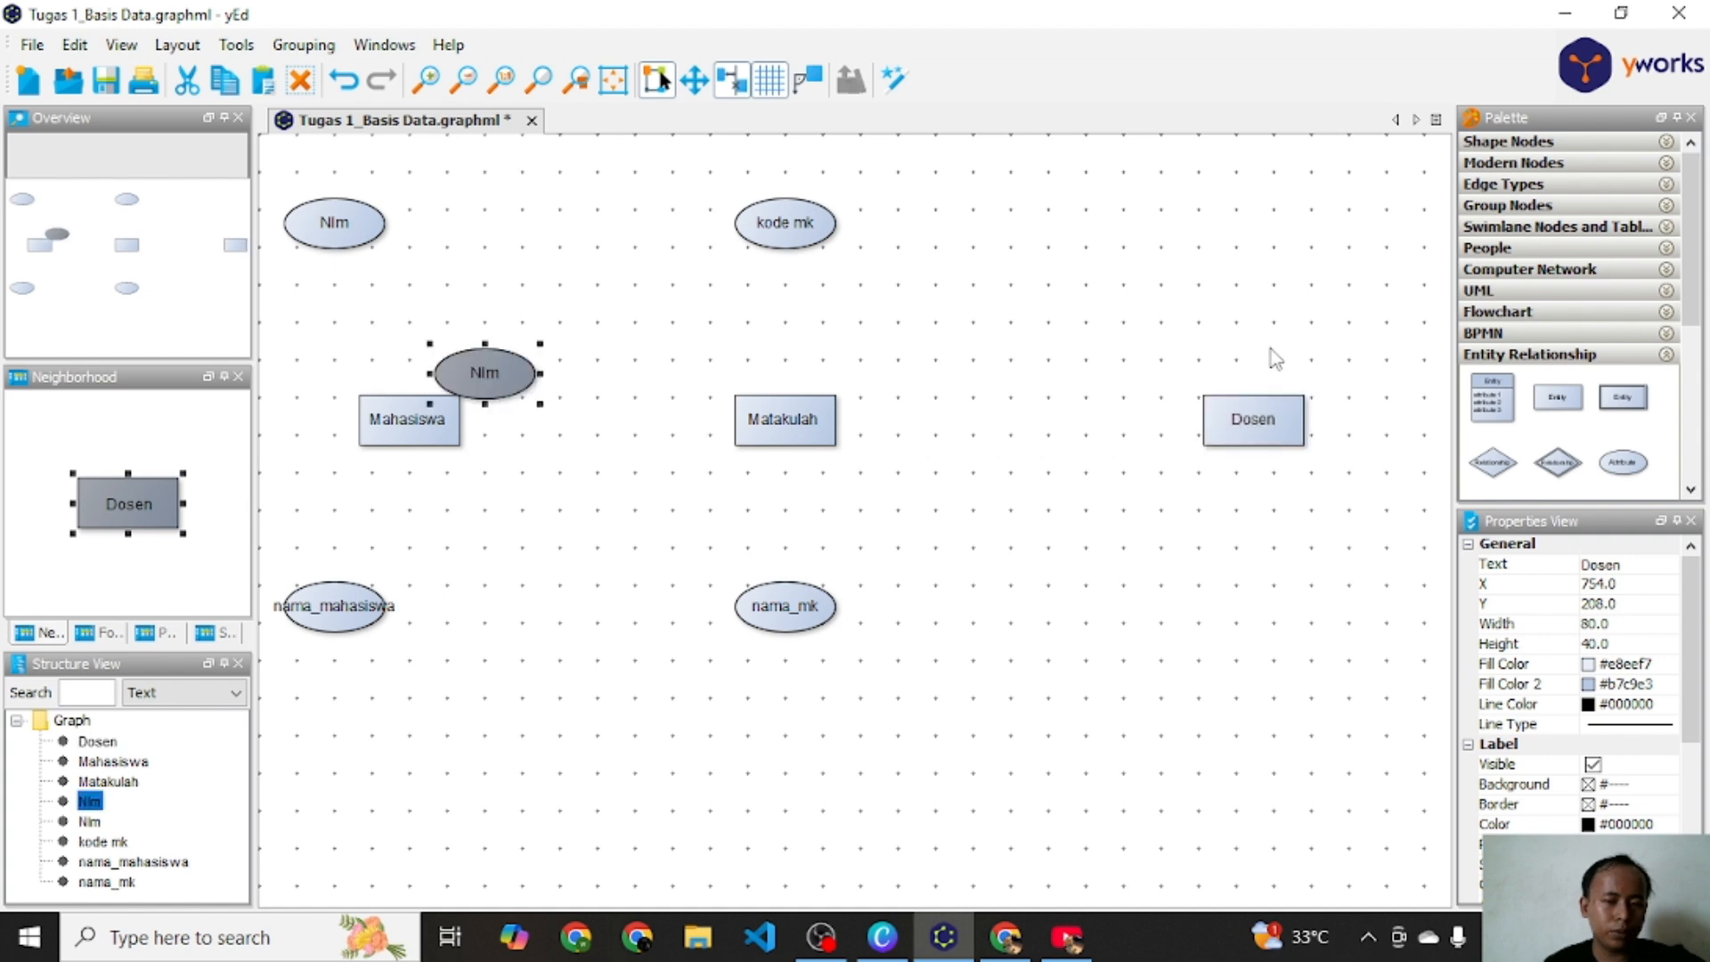
left_click_drag(506, 366, 1305, 239)
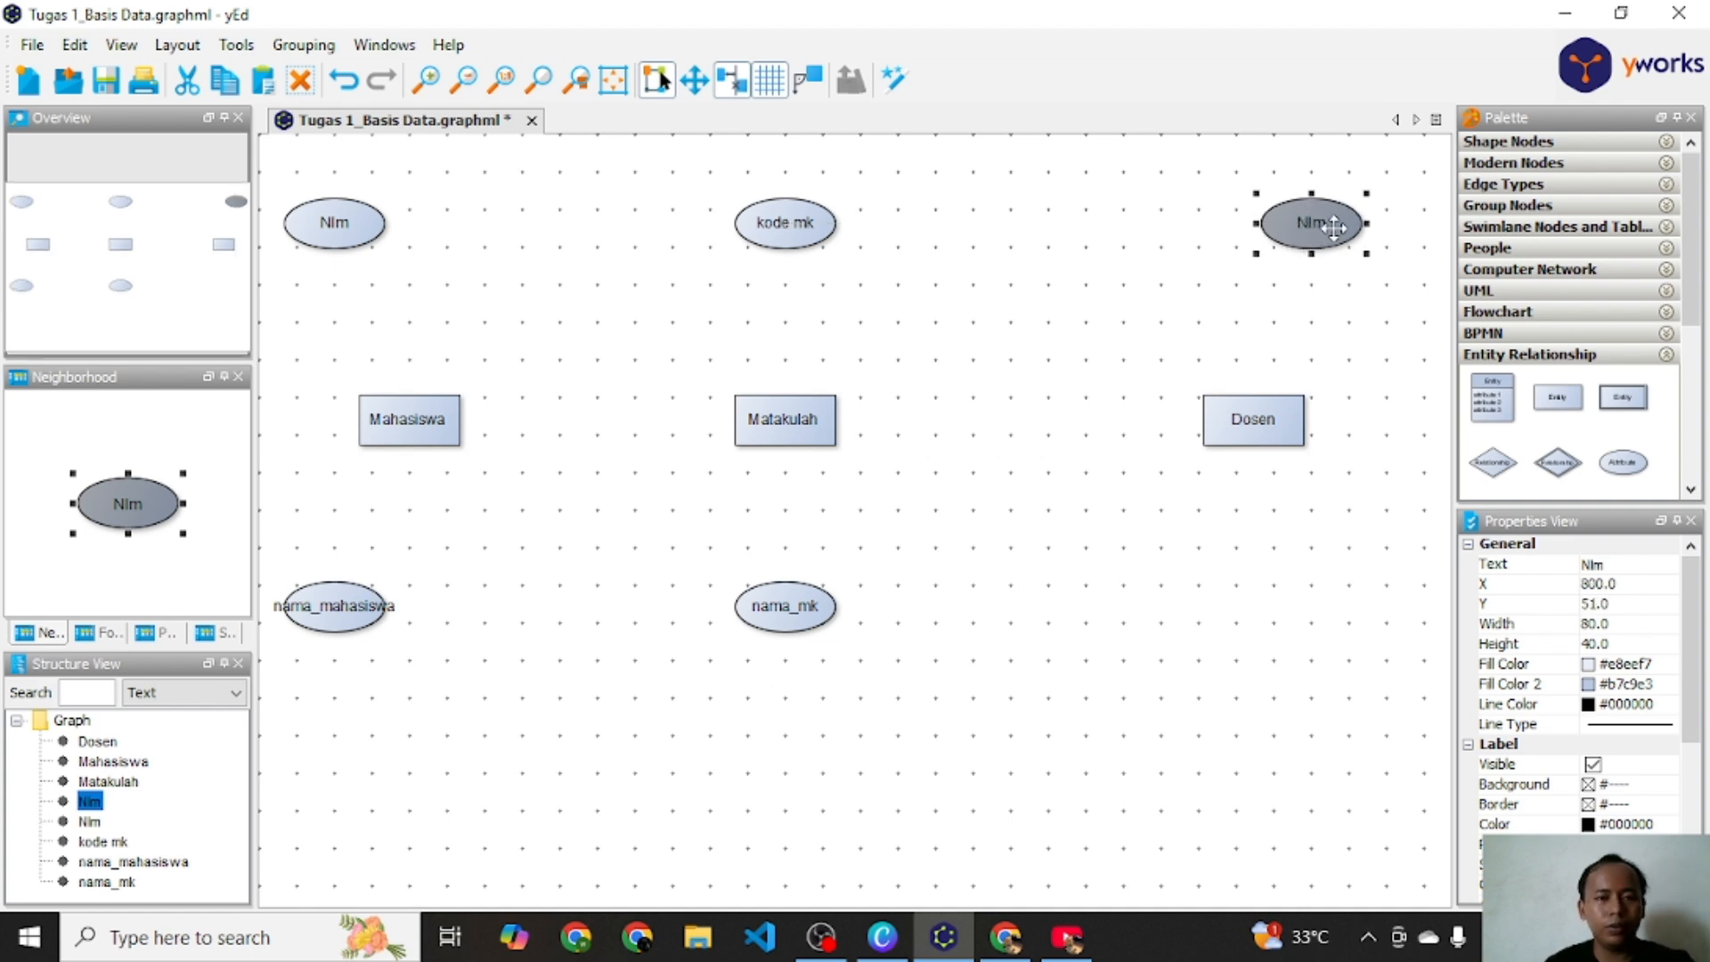
double_click(1330, 229)
type("NID")
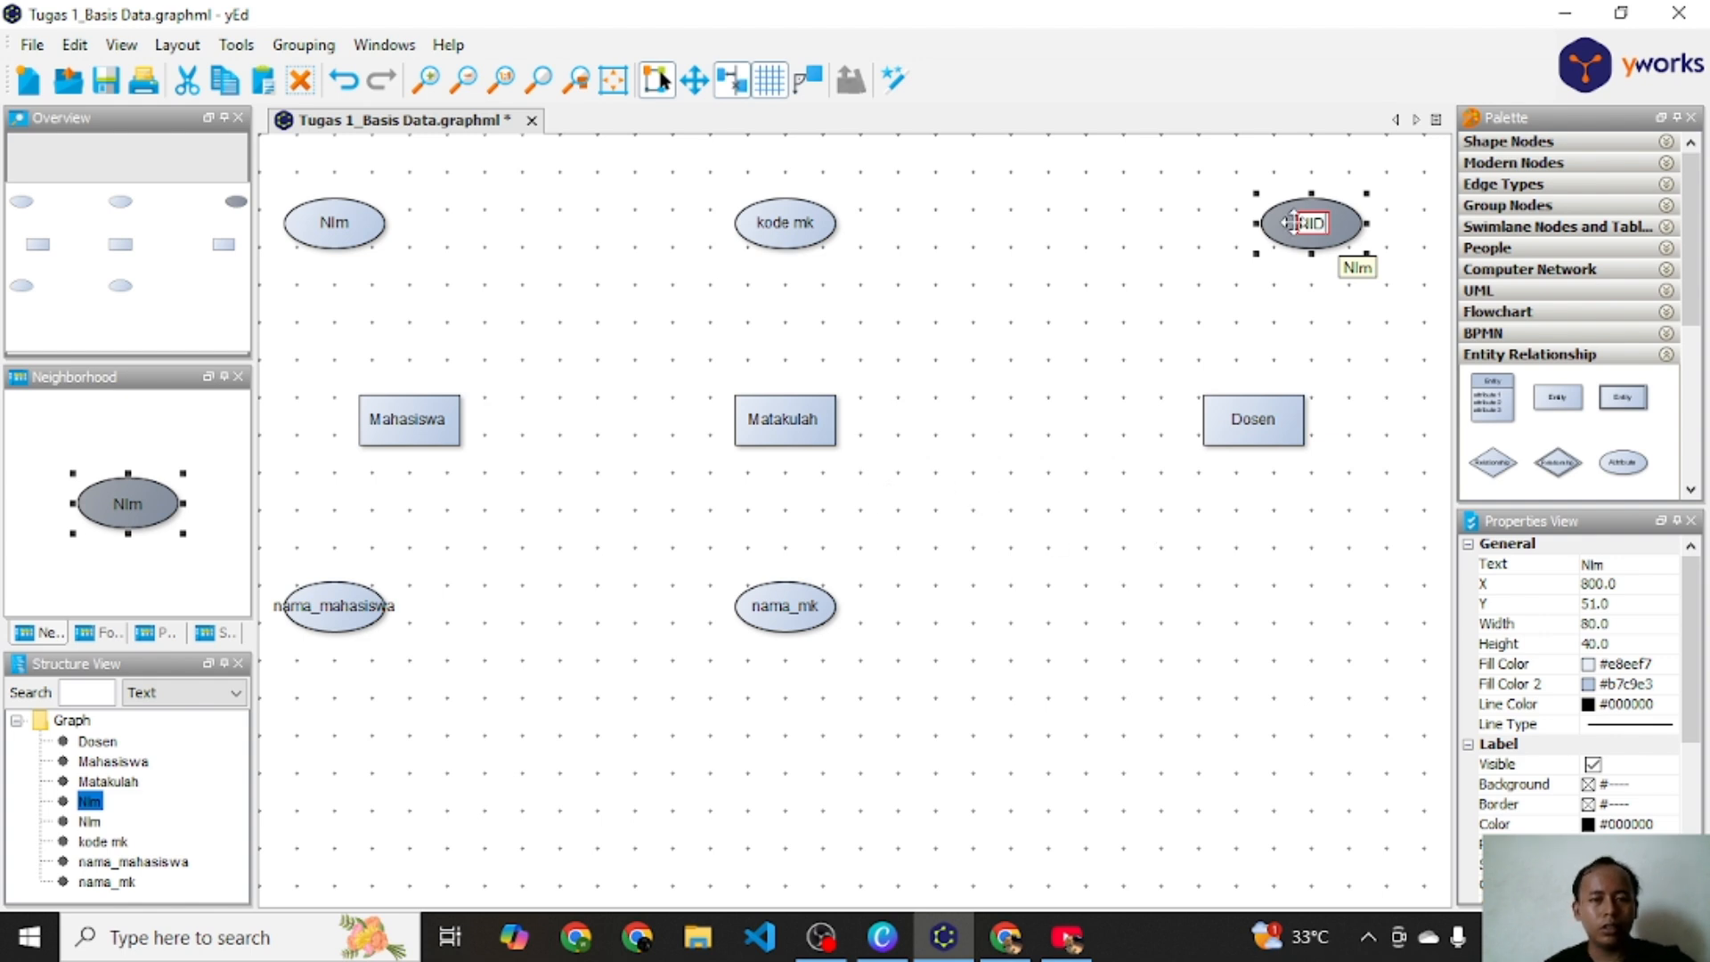
key("Return")
Step: Paste another attribute, place it below the Dosen entity and rename it nama_dosen
key("ctrl+v")
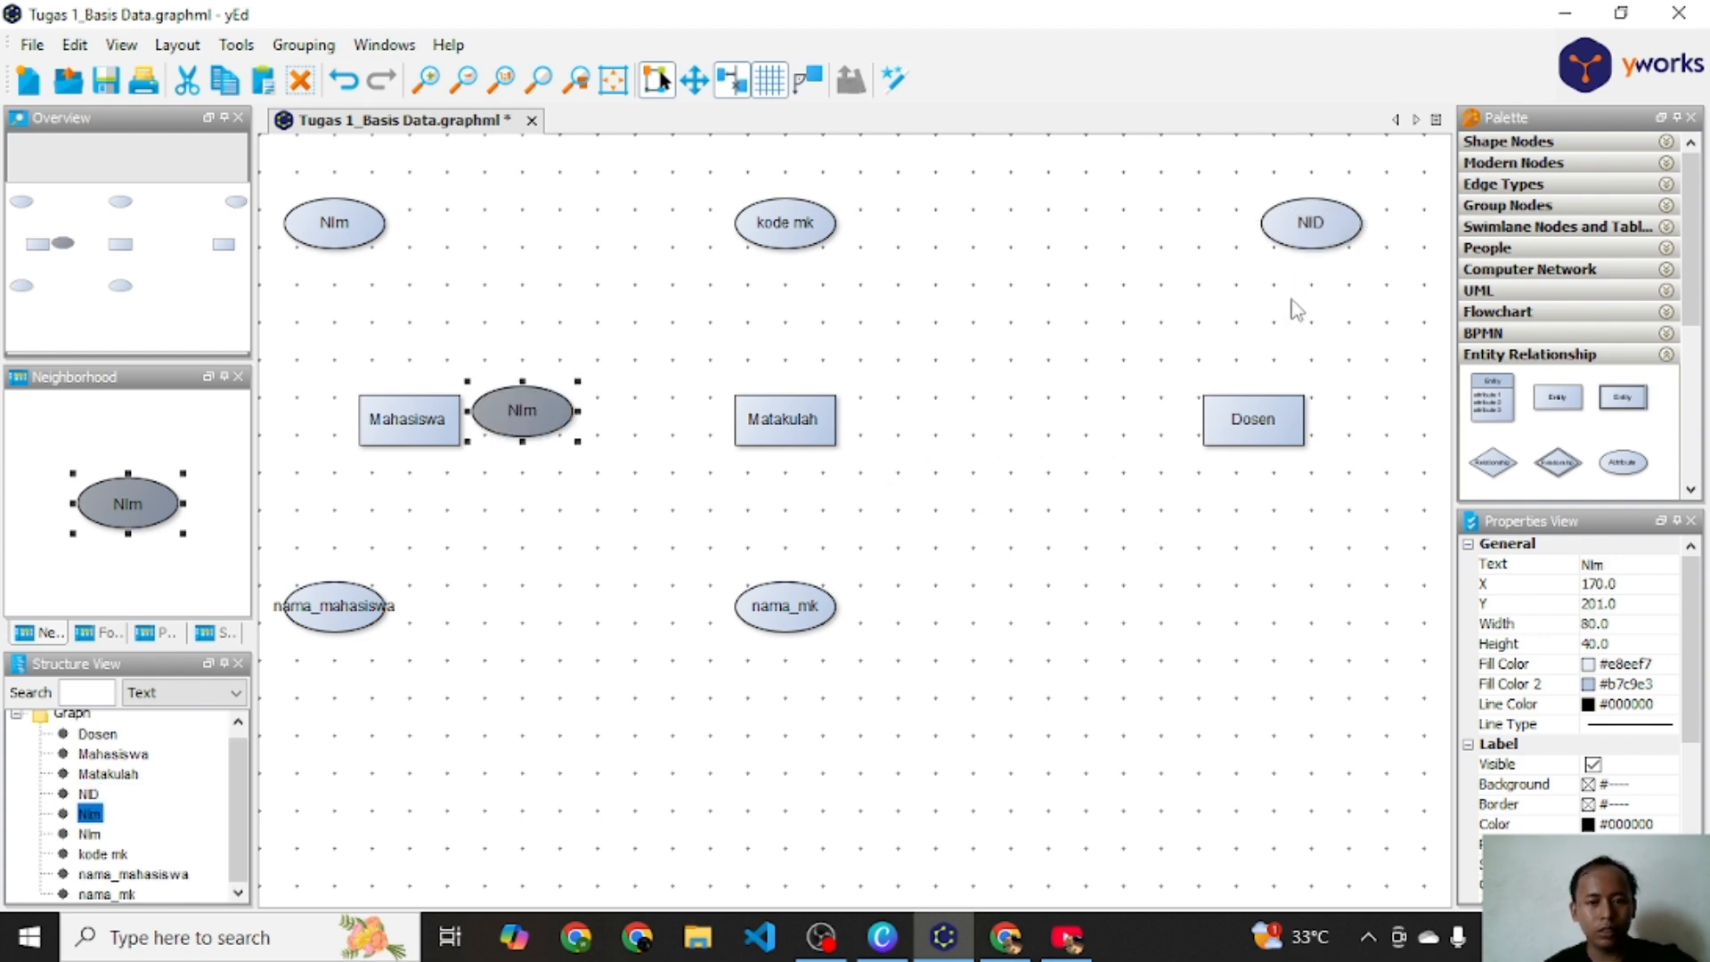
left_click_drag(540, 400, 1353, 612)
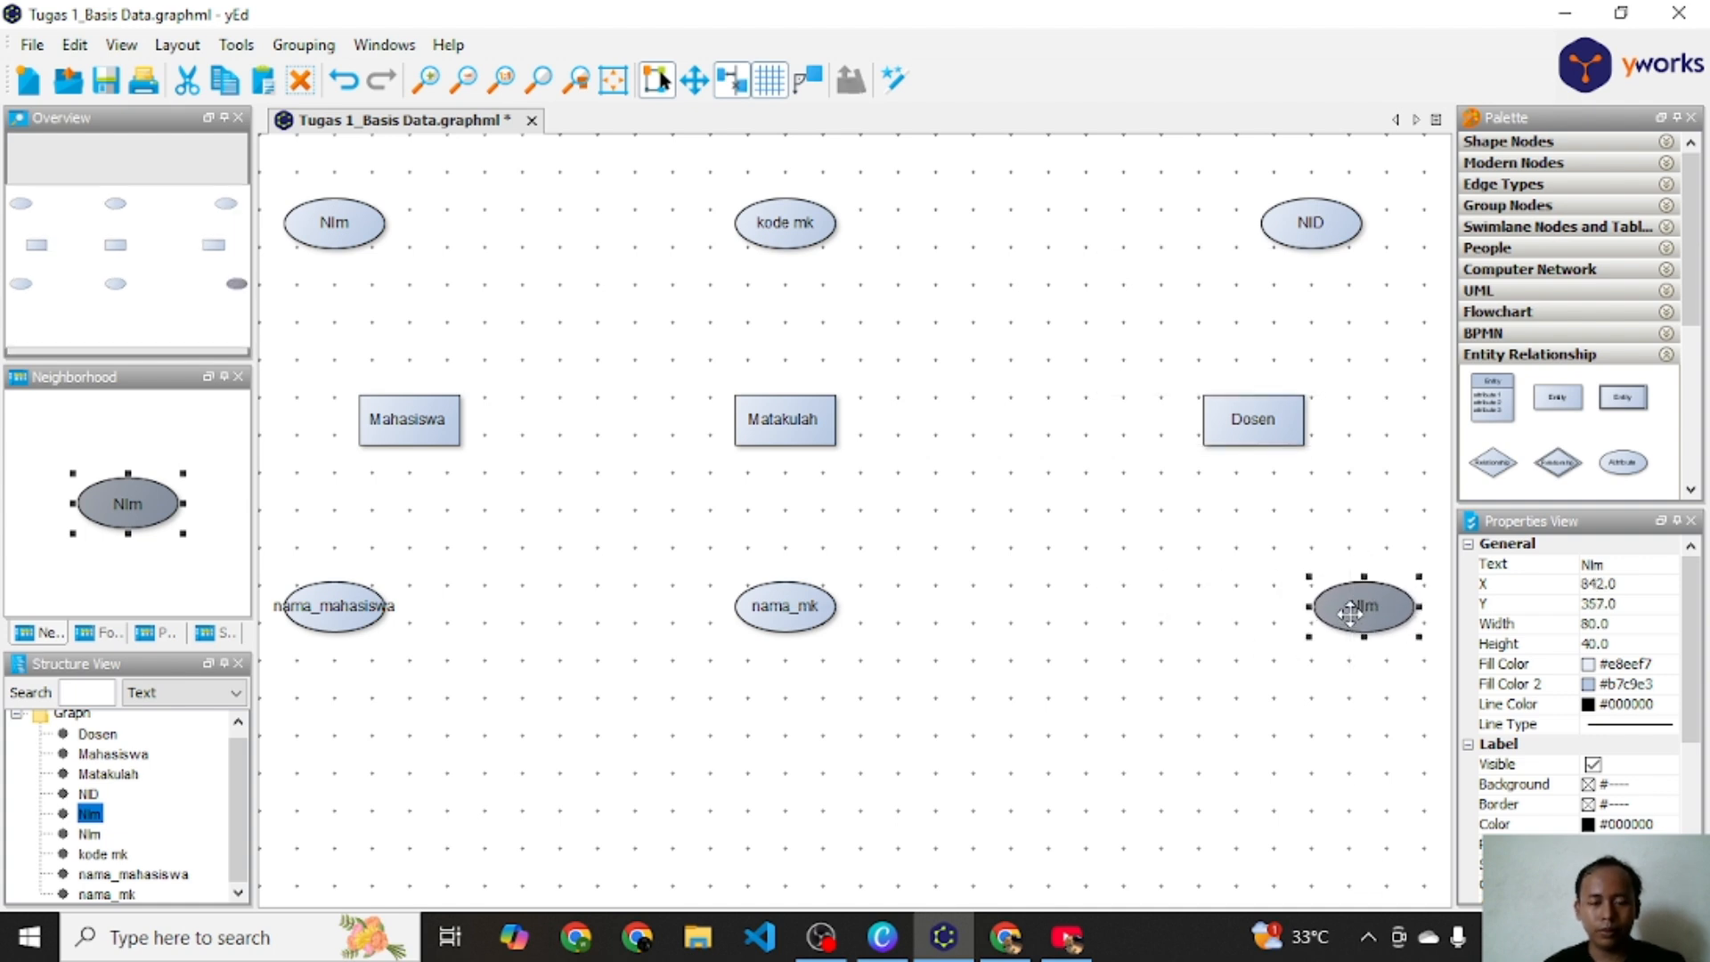
double_click(1353, 613)
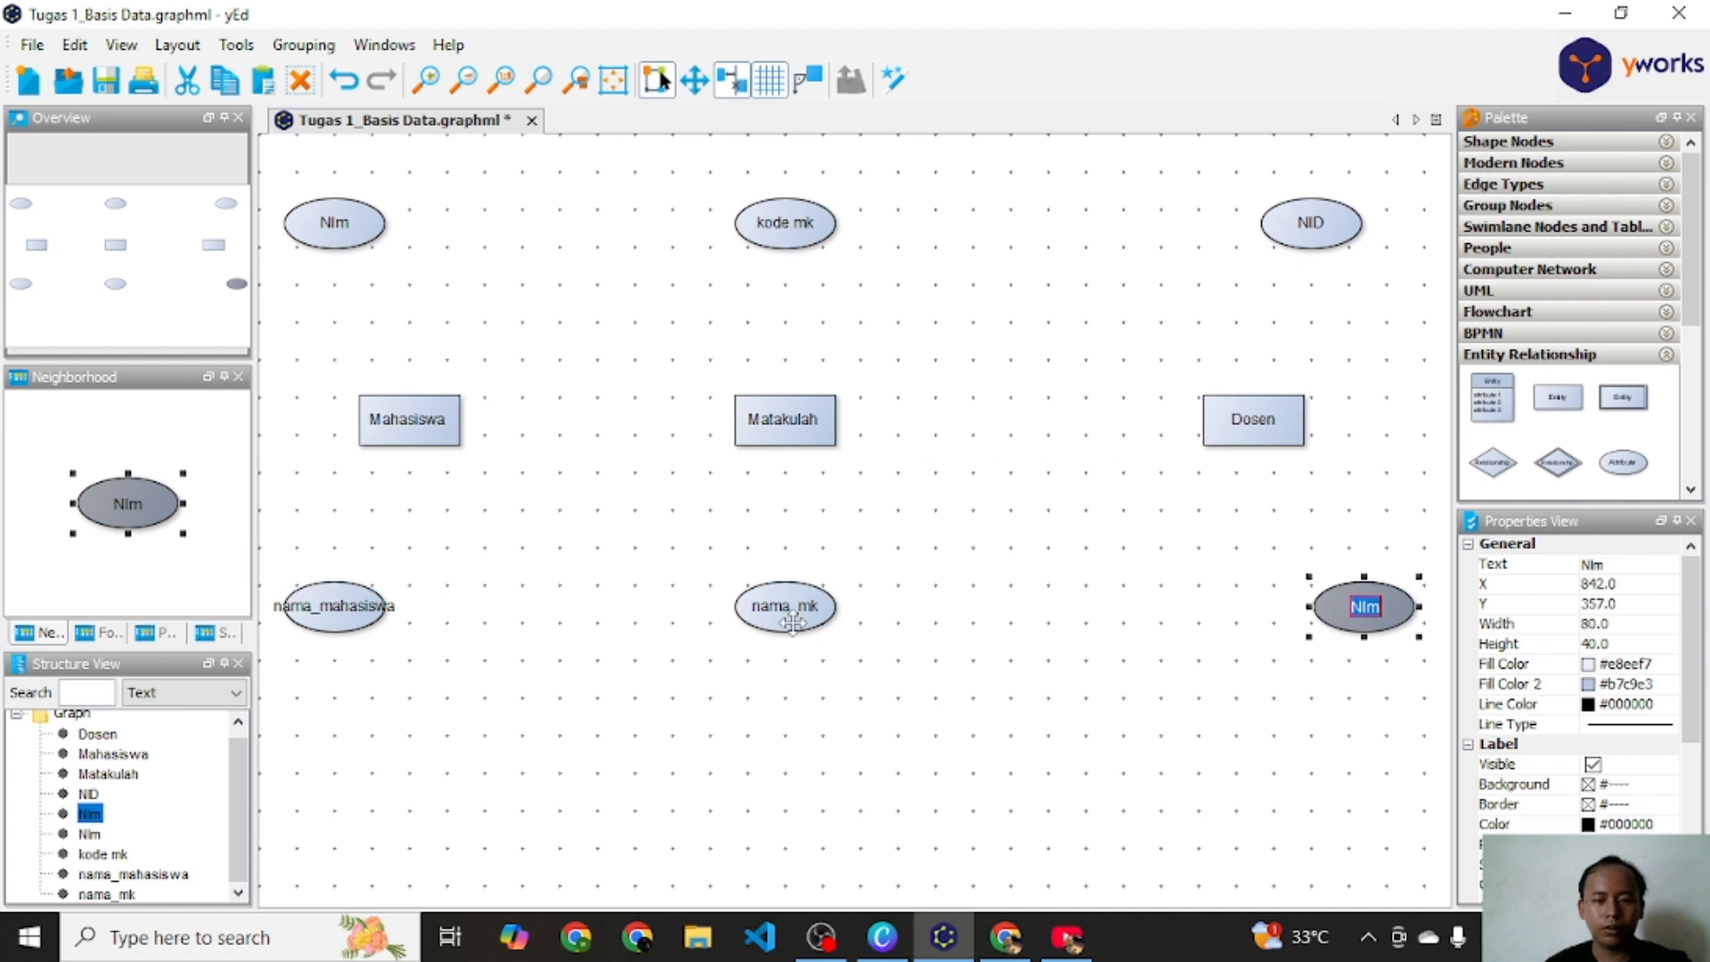
type("nam")
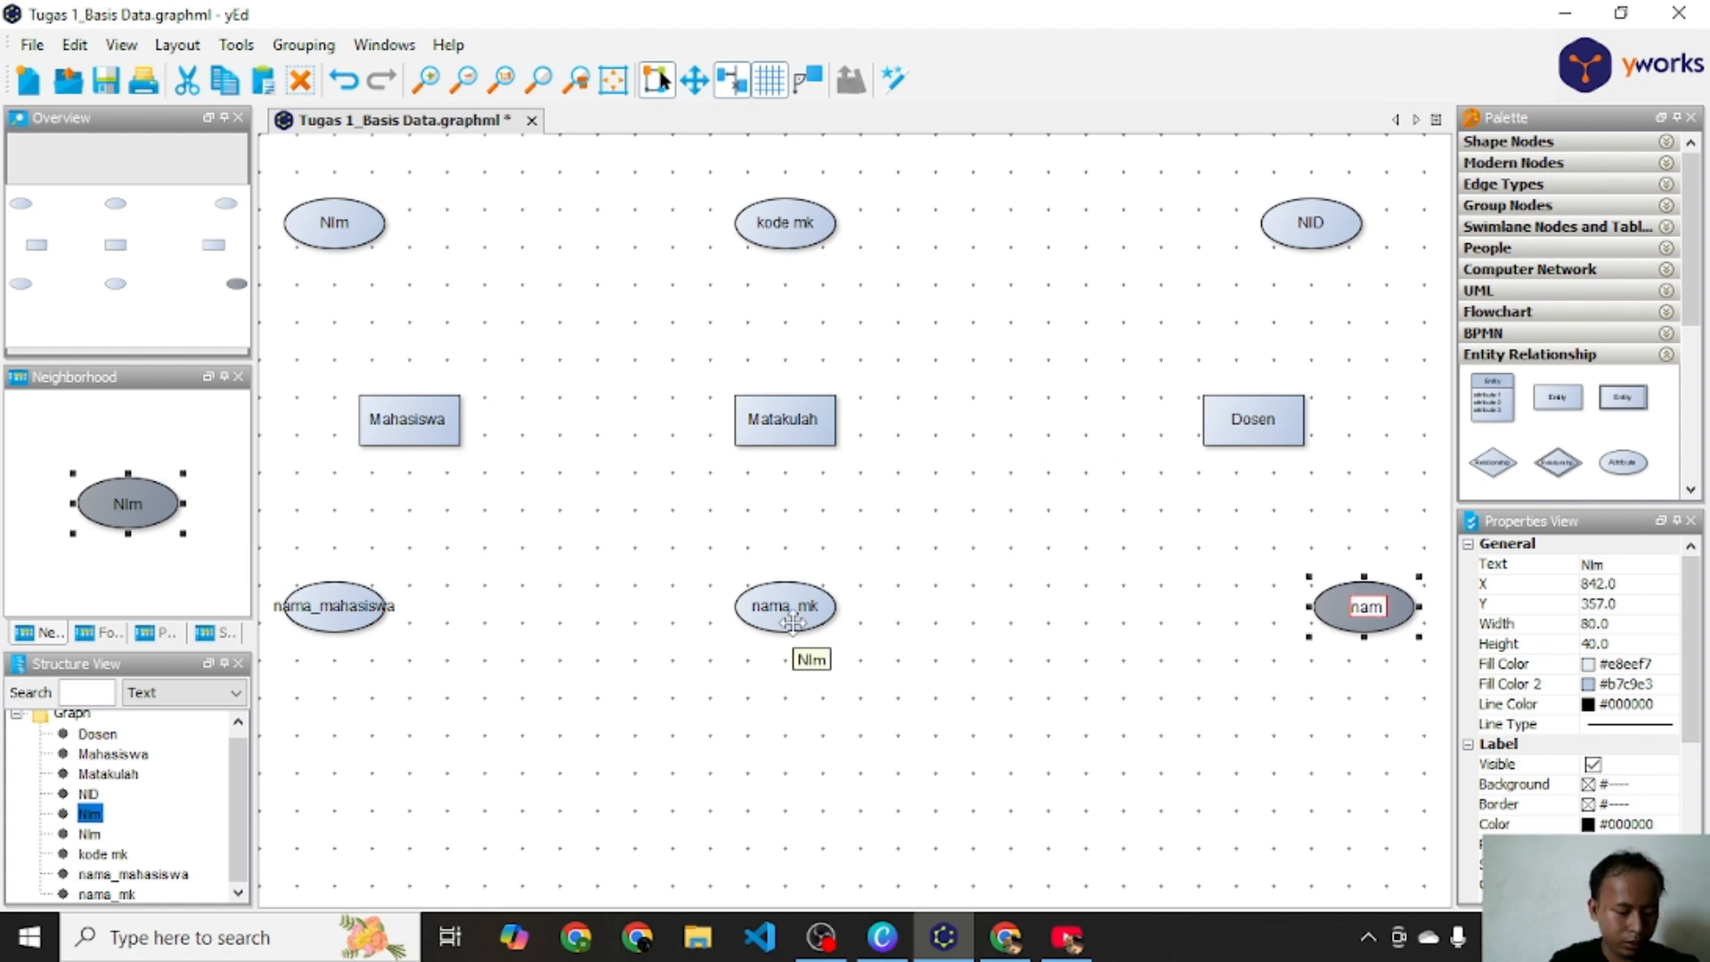
type("a")
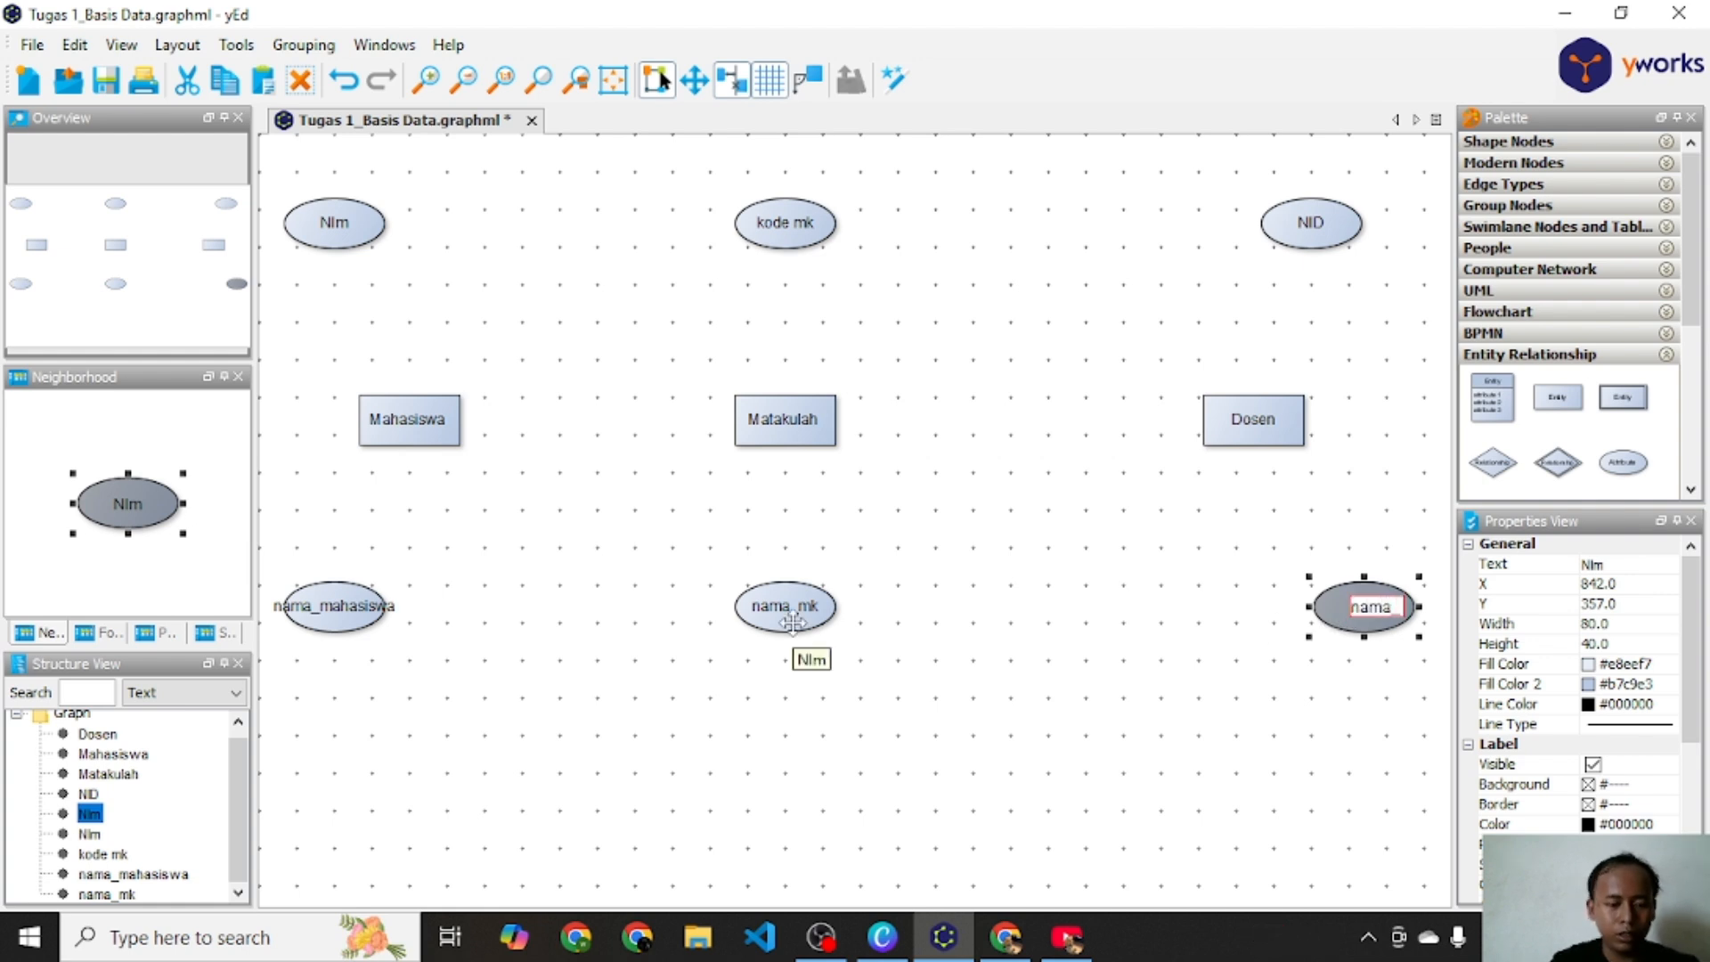
type("_dosem")
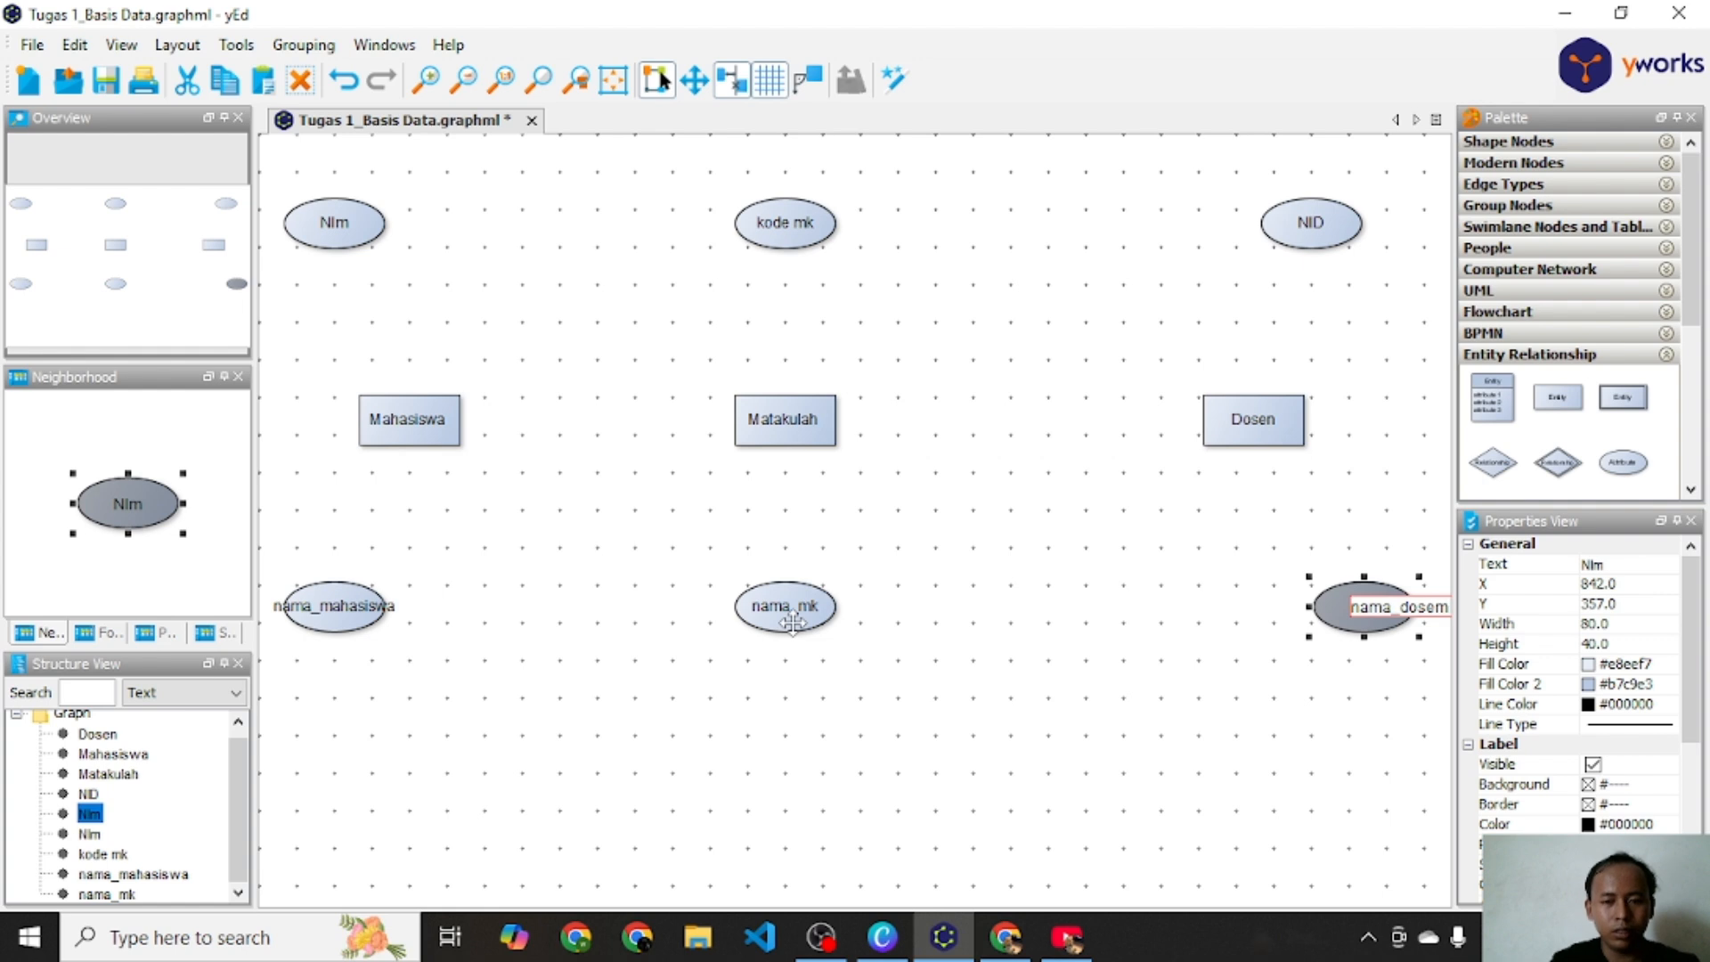
key("BackSpace")
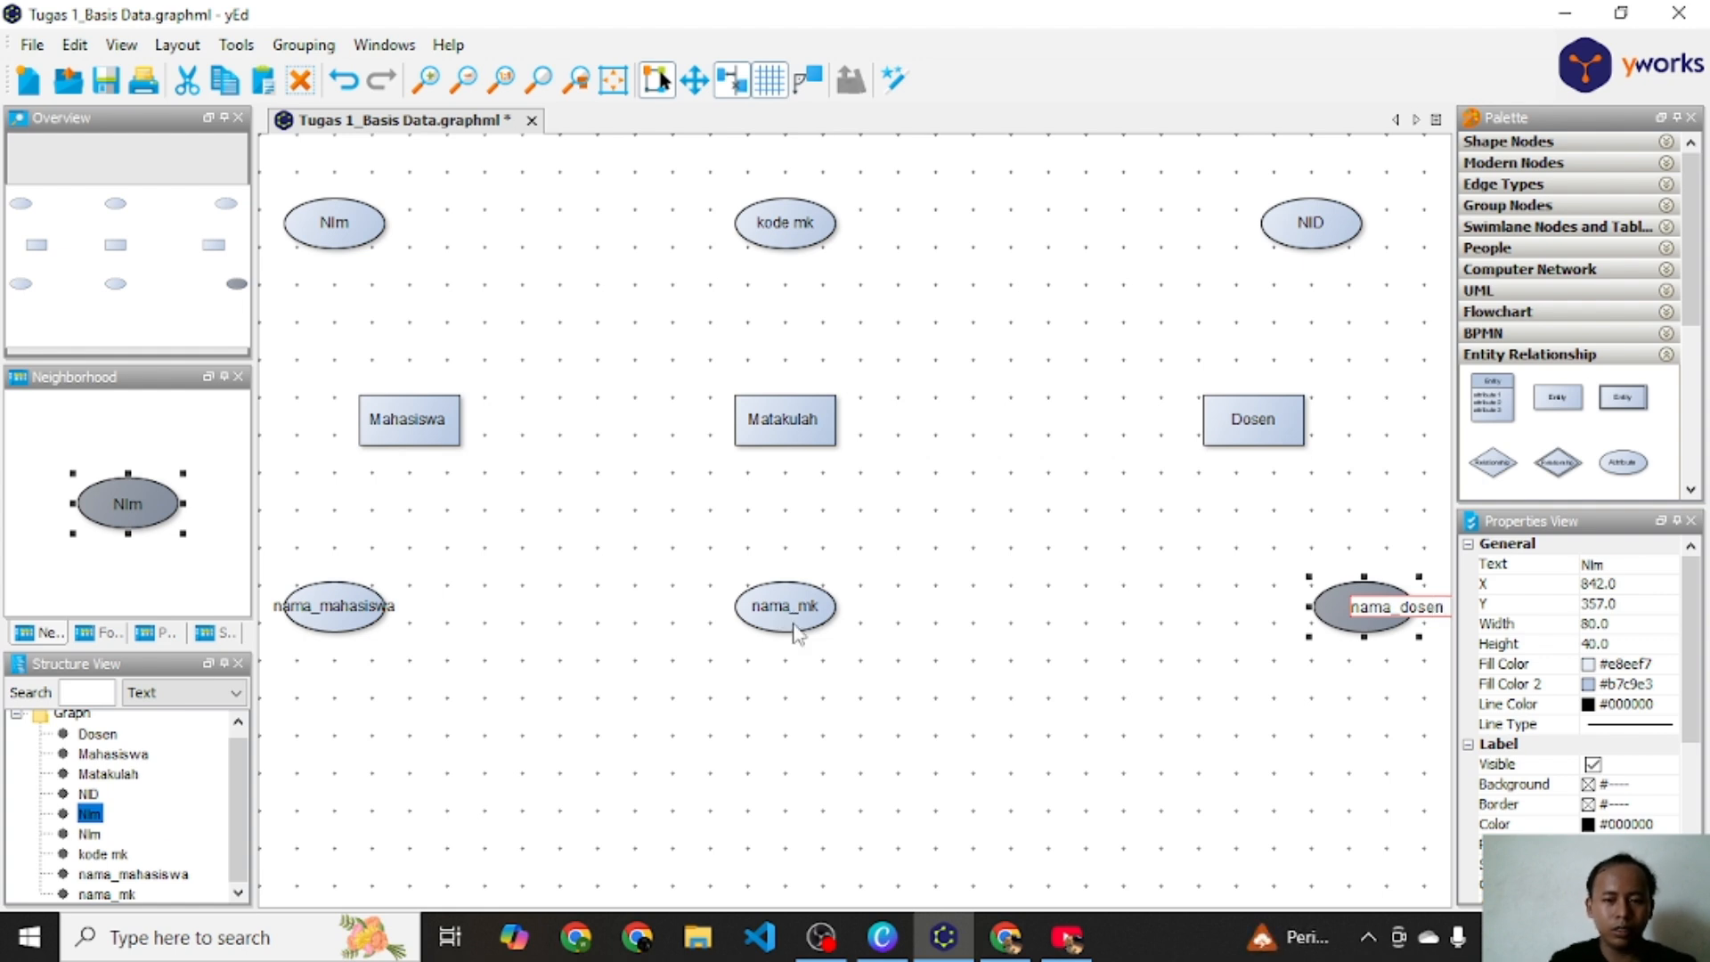
key("Return")
left_click(383, 629)
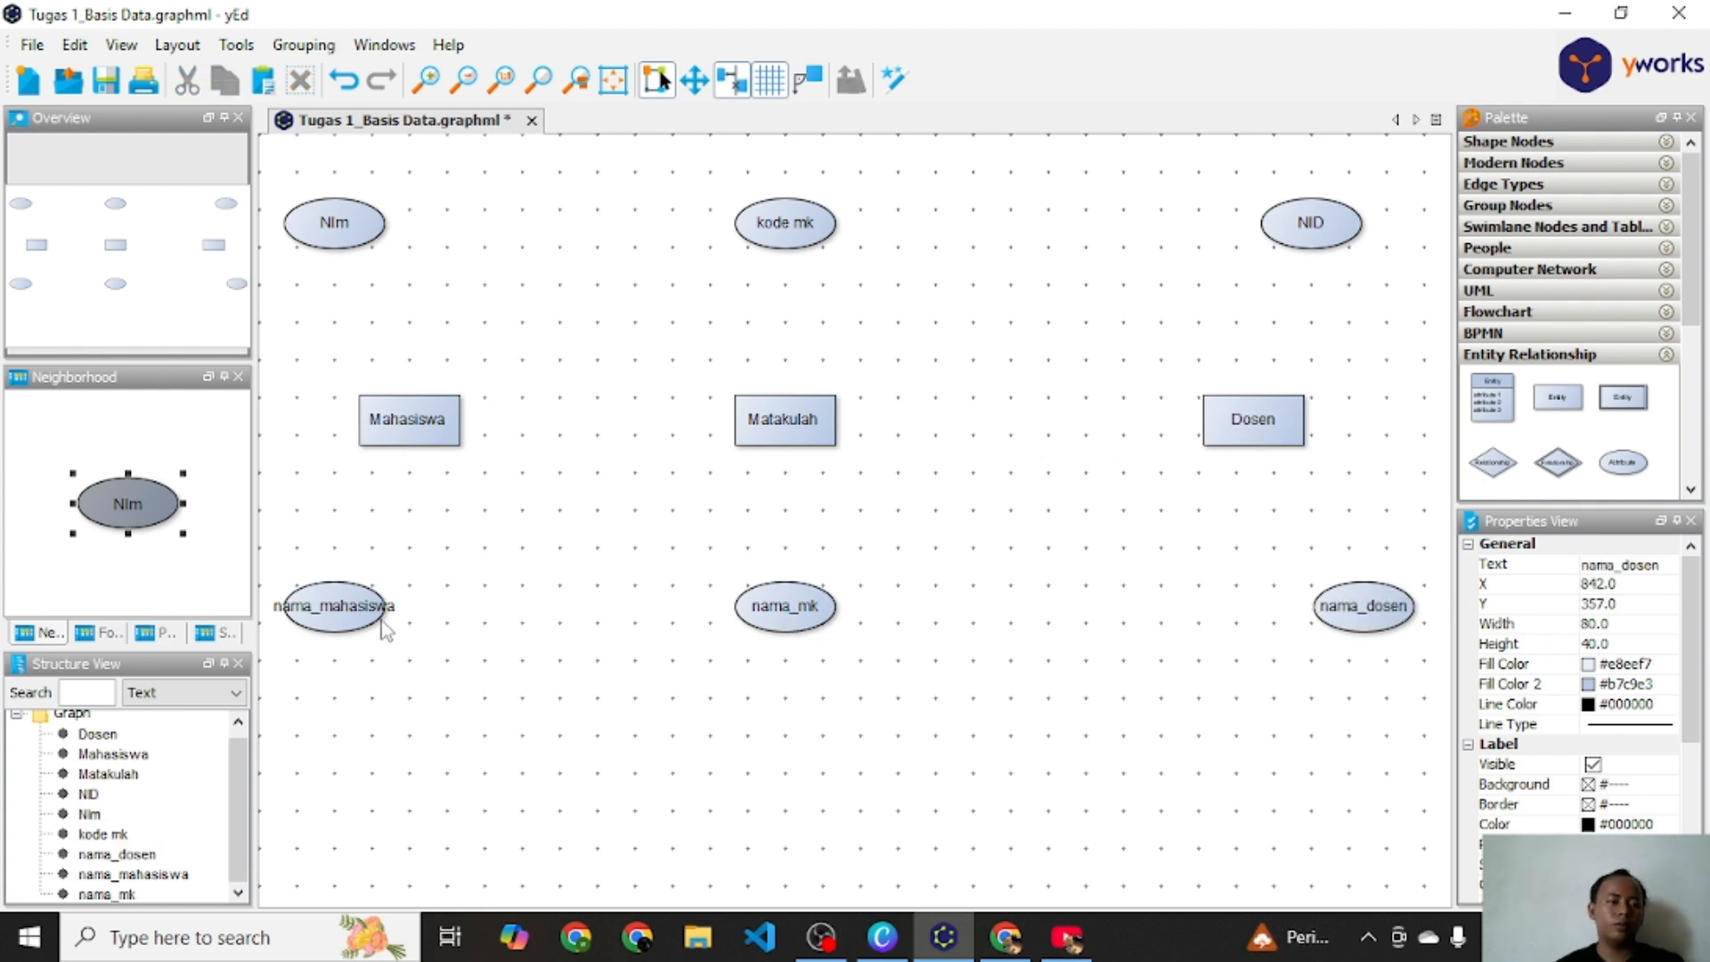
left_click(365, 611)
left_click_drag(390, 609, 339, 603)
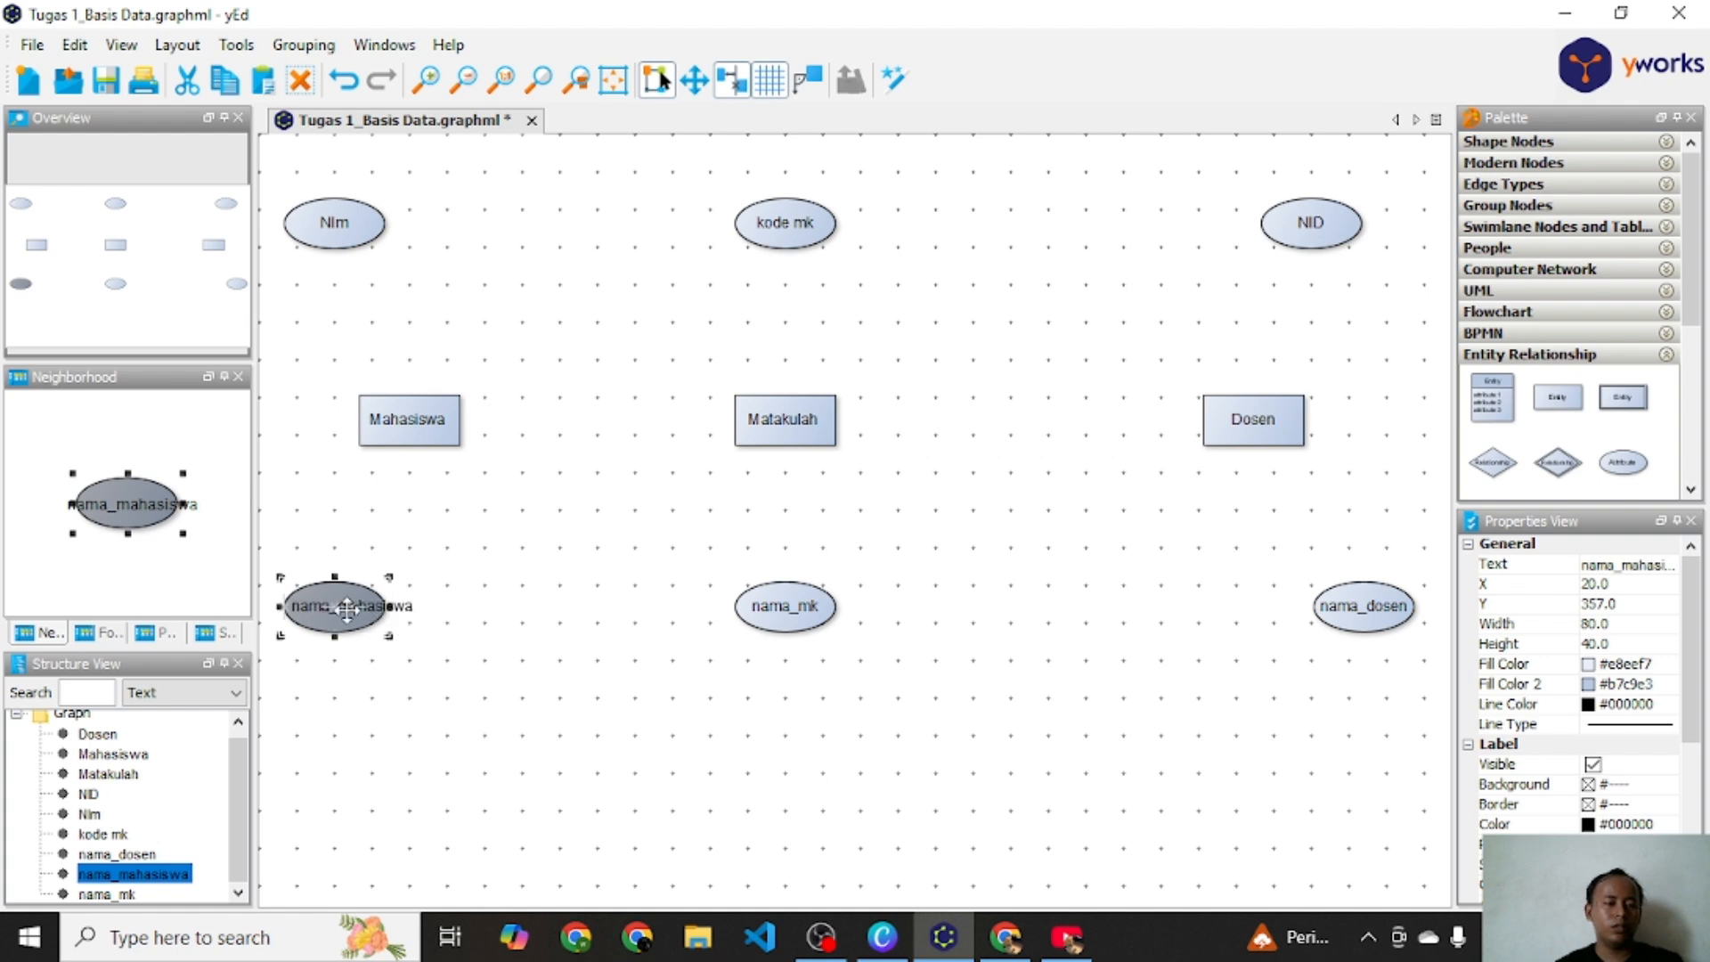
left_click(398, 621)
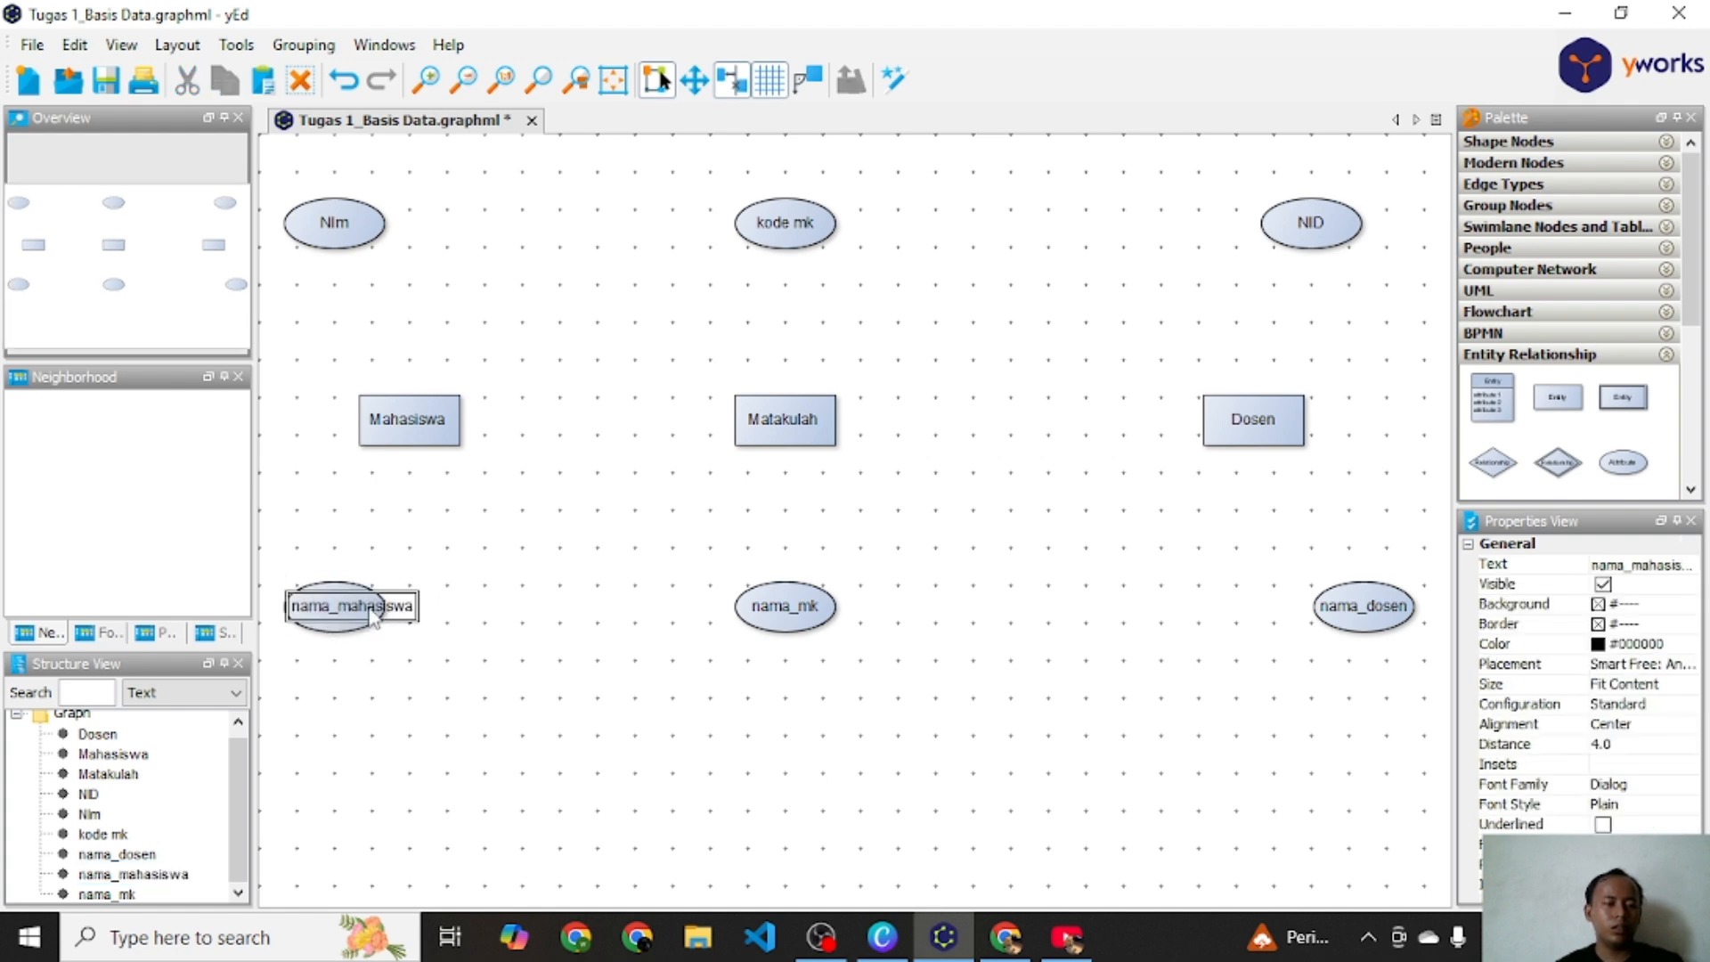
left_click(349, 626)
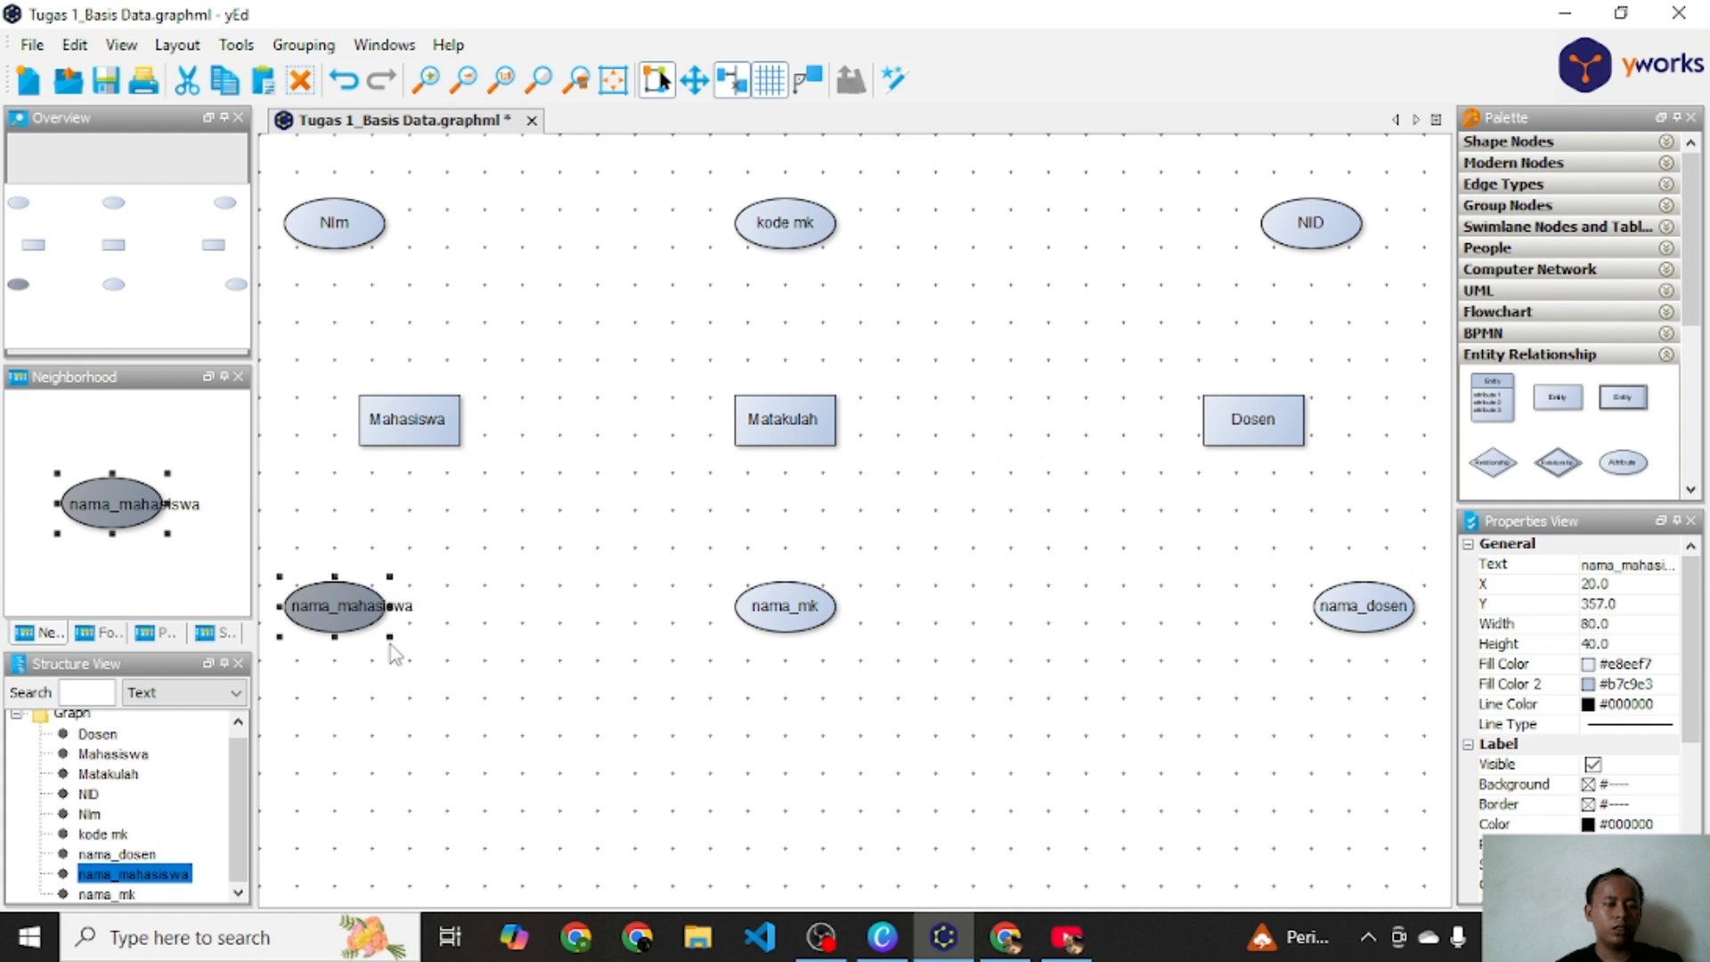
left_click(382, 641)
left_click_drag(386, 634, 374, 623)
left_click(395, 592)
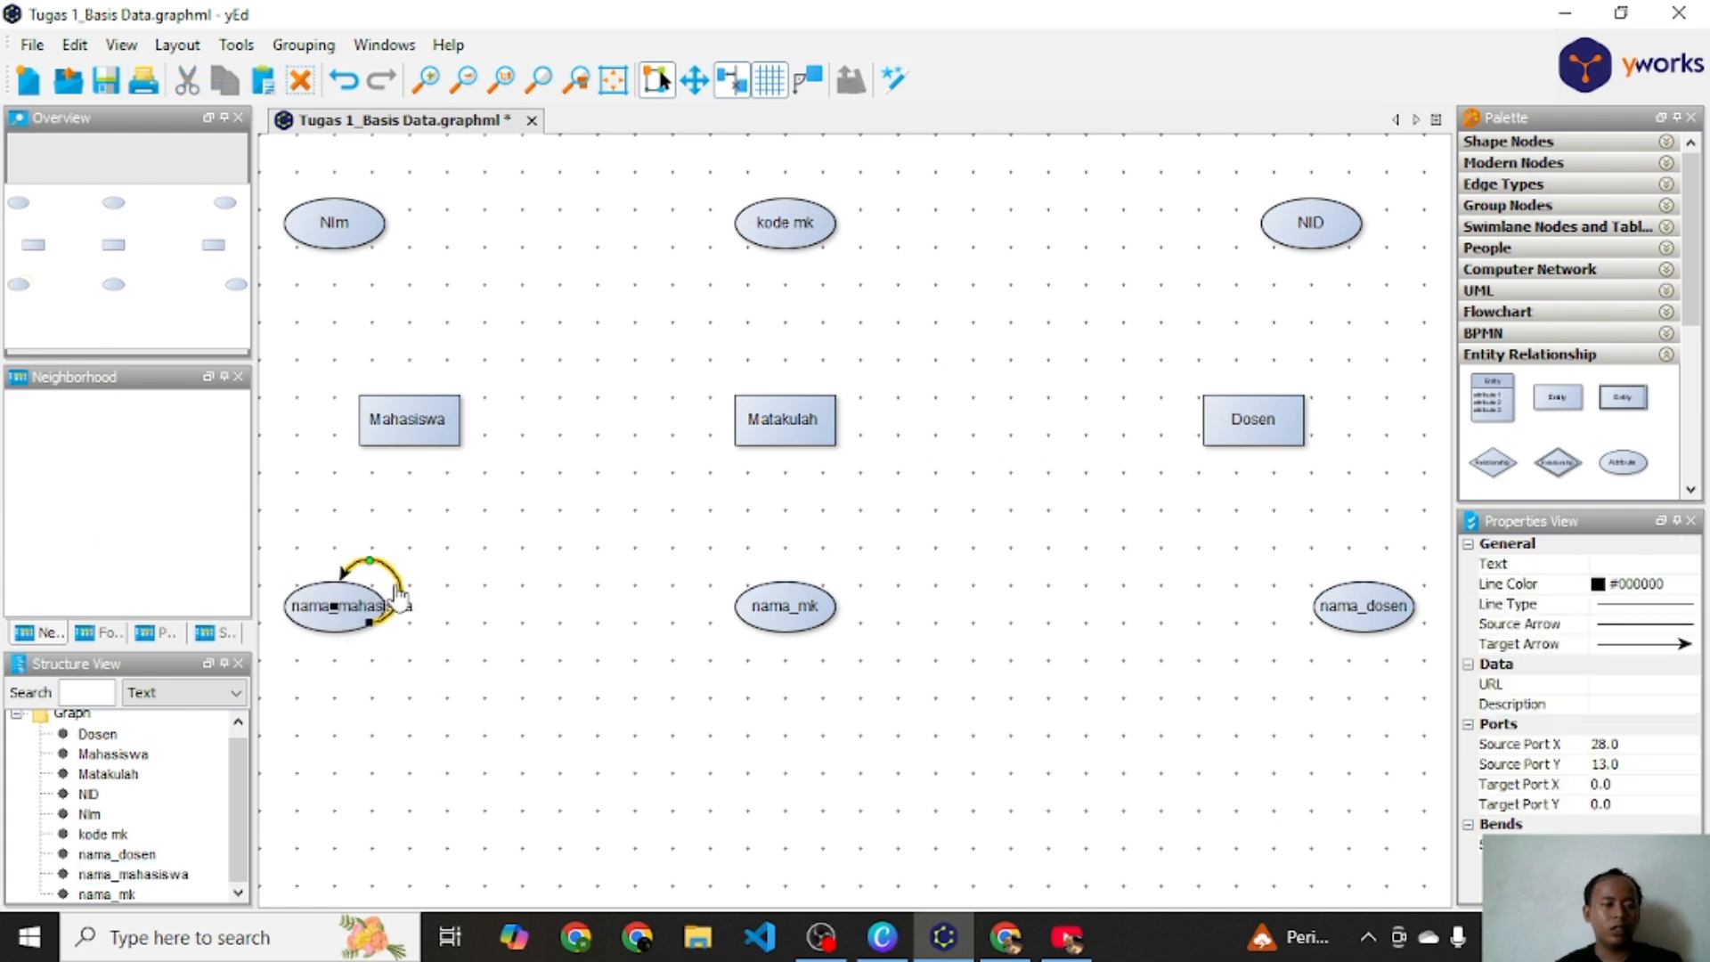
key("Delete")
Step: Widen the nama_mahasiswa attribute ellipse to 94 so its label fits inside
left_click(354, 626)
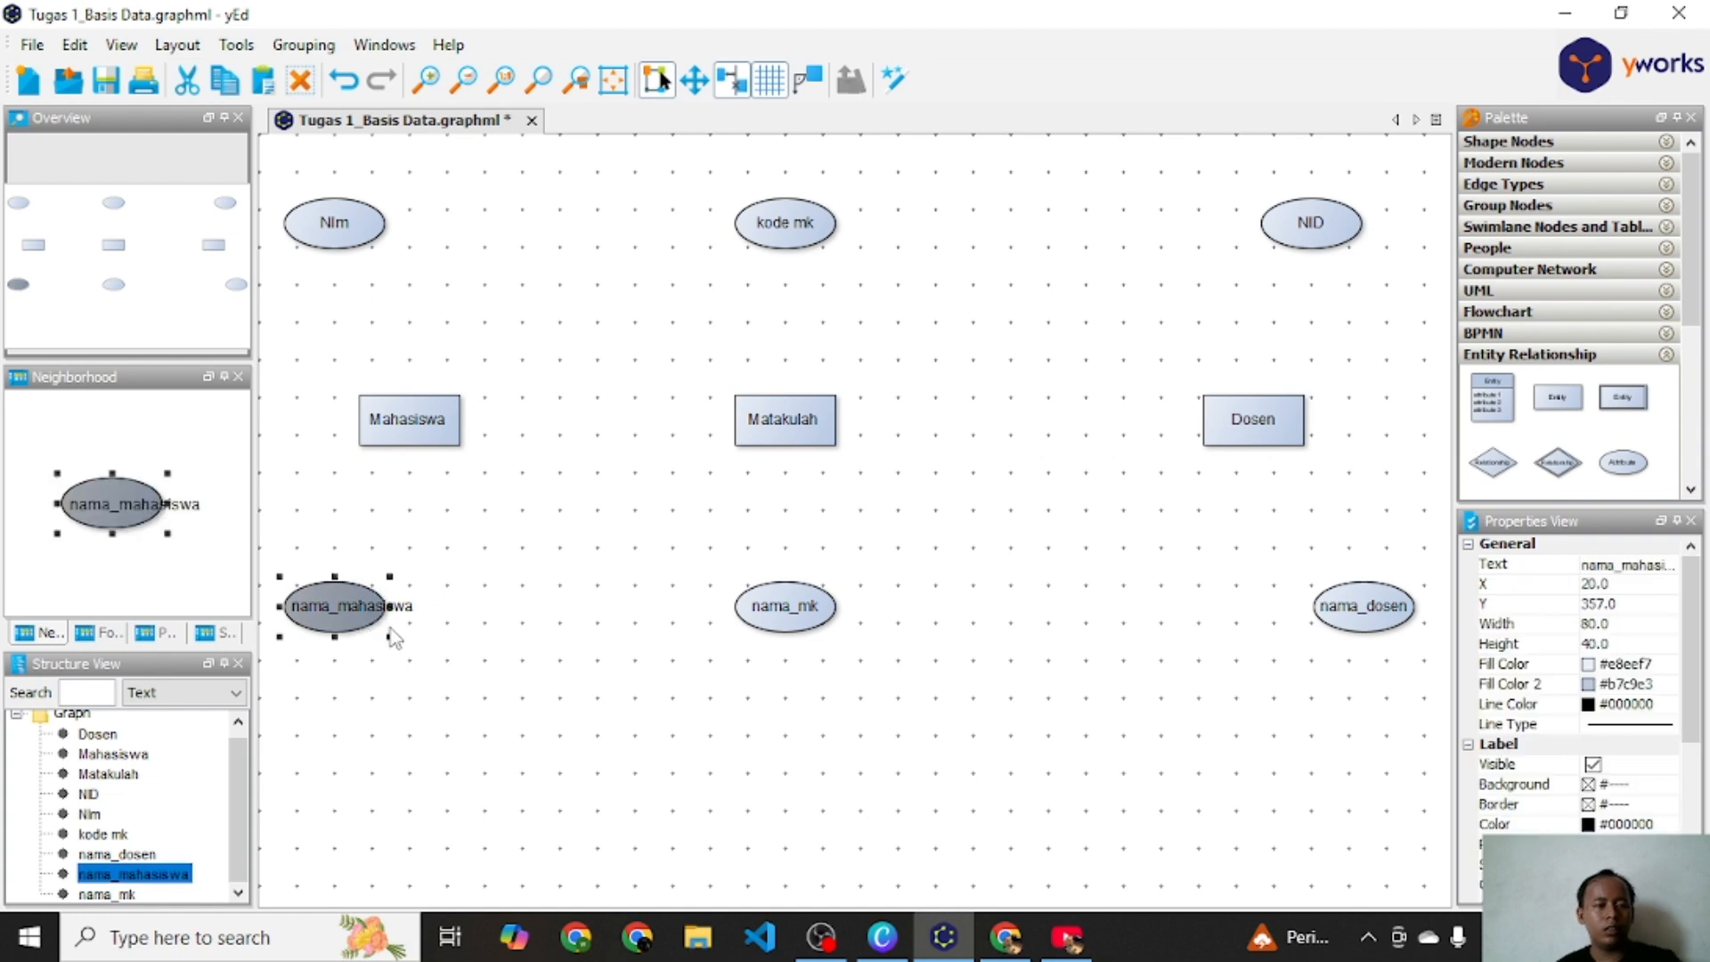
mouse_move(389, 641)
left_mouse_down()
mouse_move(430, 639)
mouse_move(372, 612)
mouse_move(418, 616)
mouse_move(378, 616)
left_mouse_up()
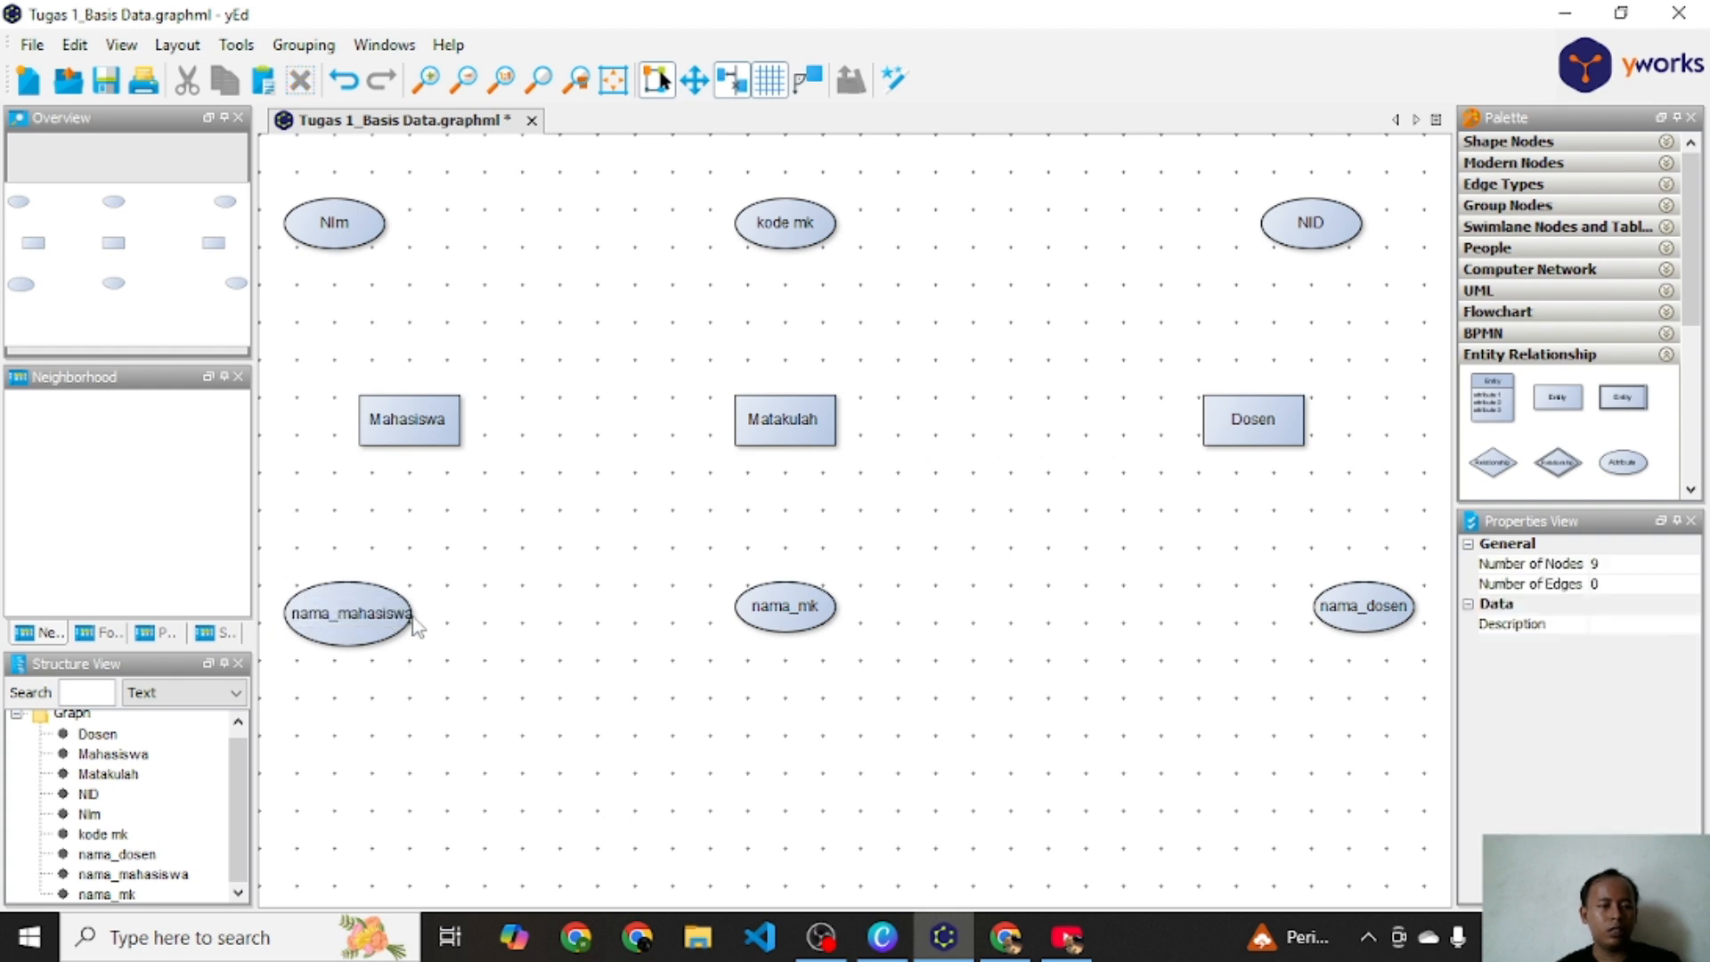
left_click(375, 616)
left_click_drag(411, 647, 375, 609)
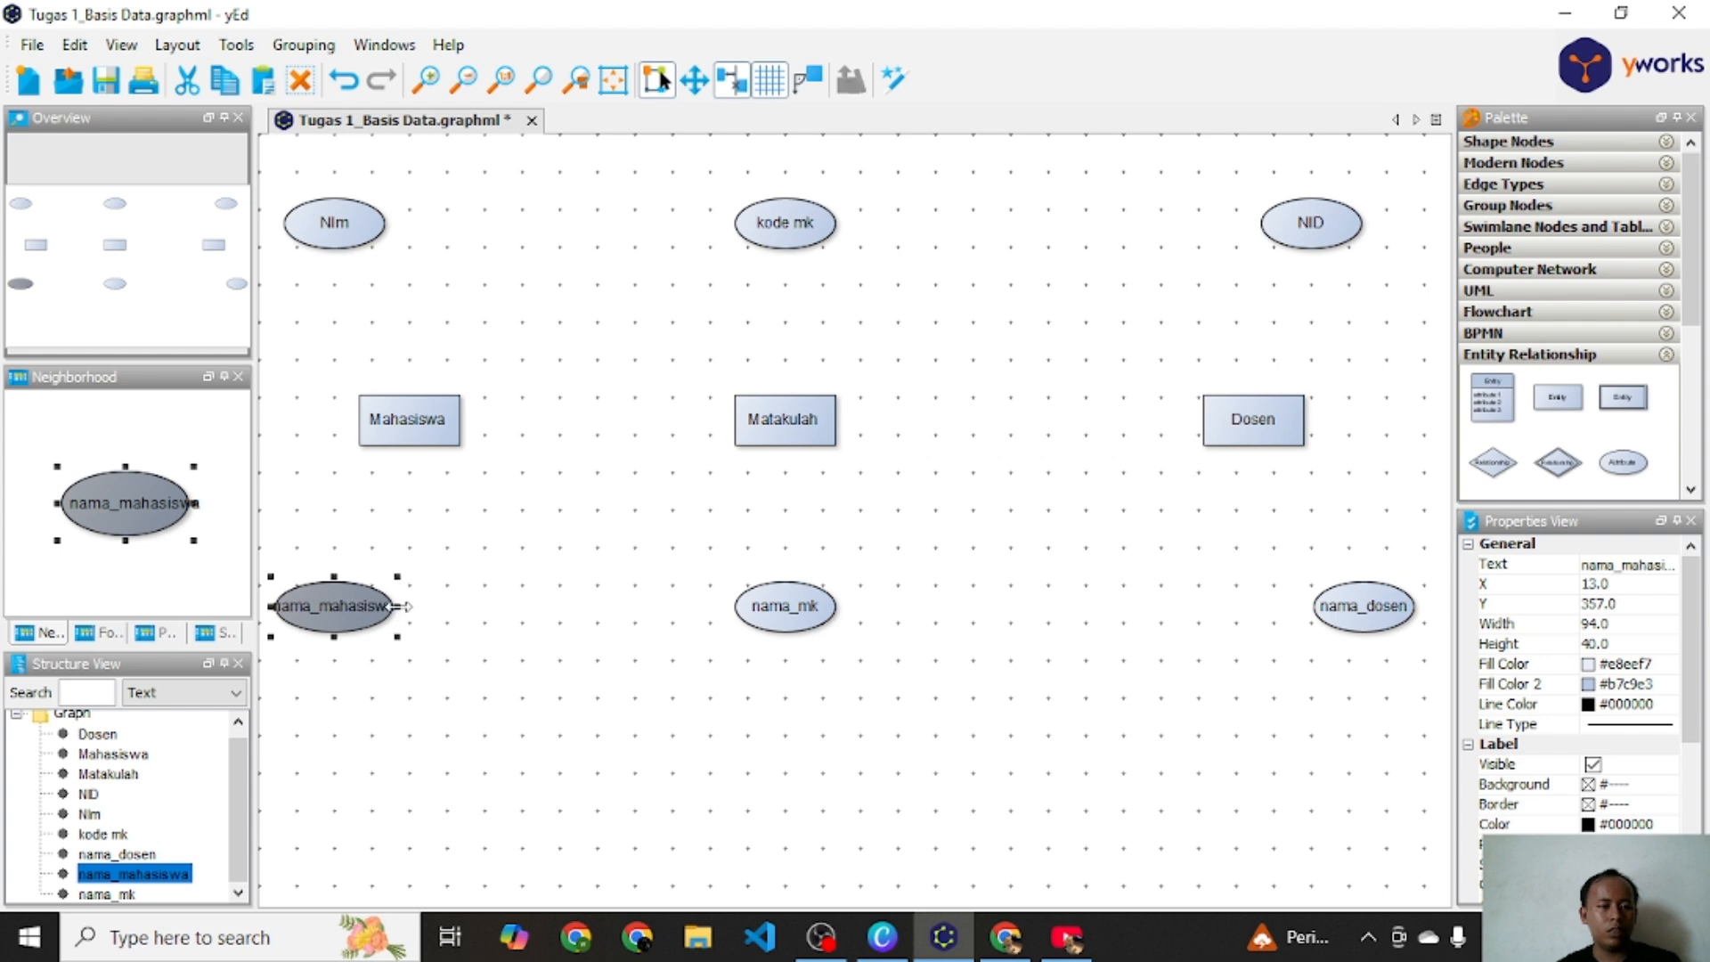
left_click(547, 638)
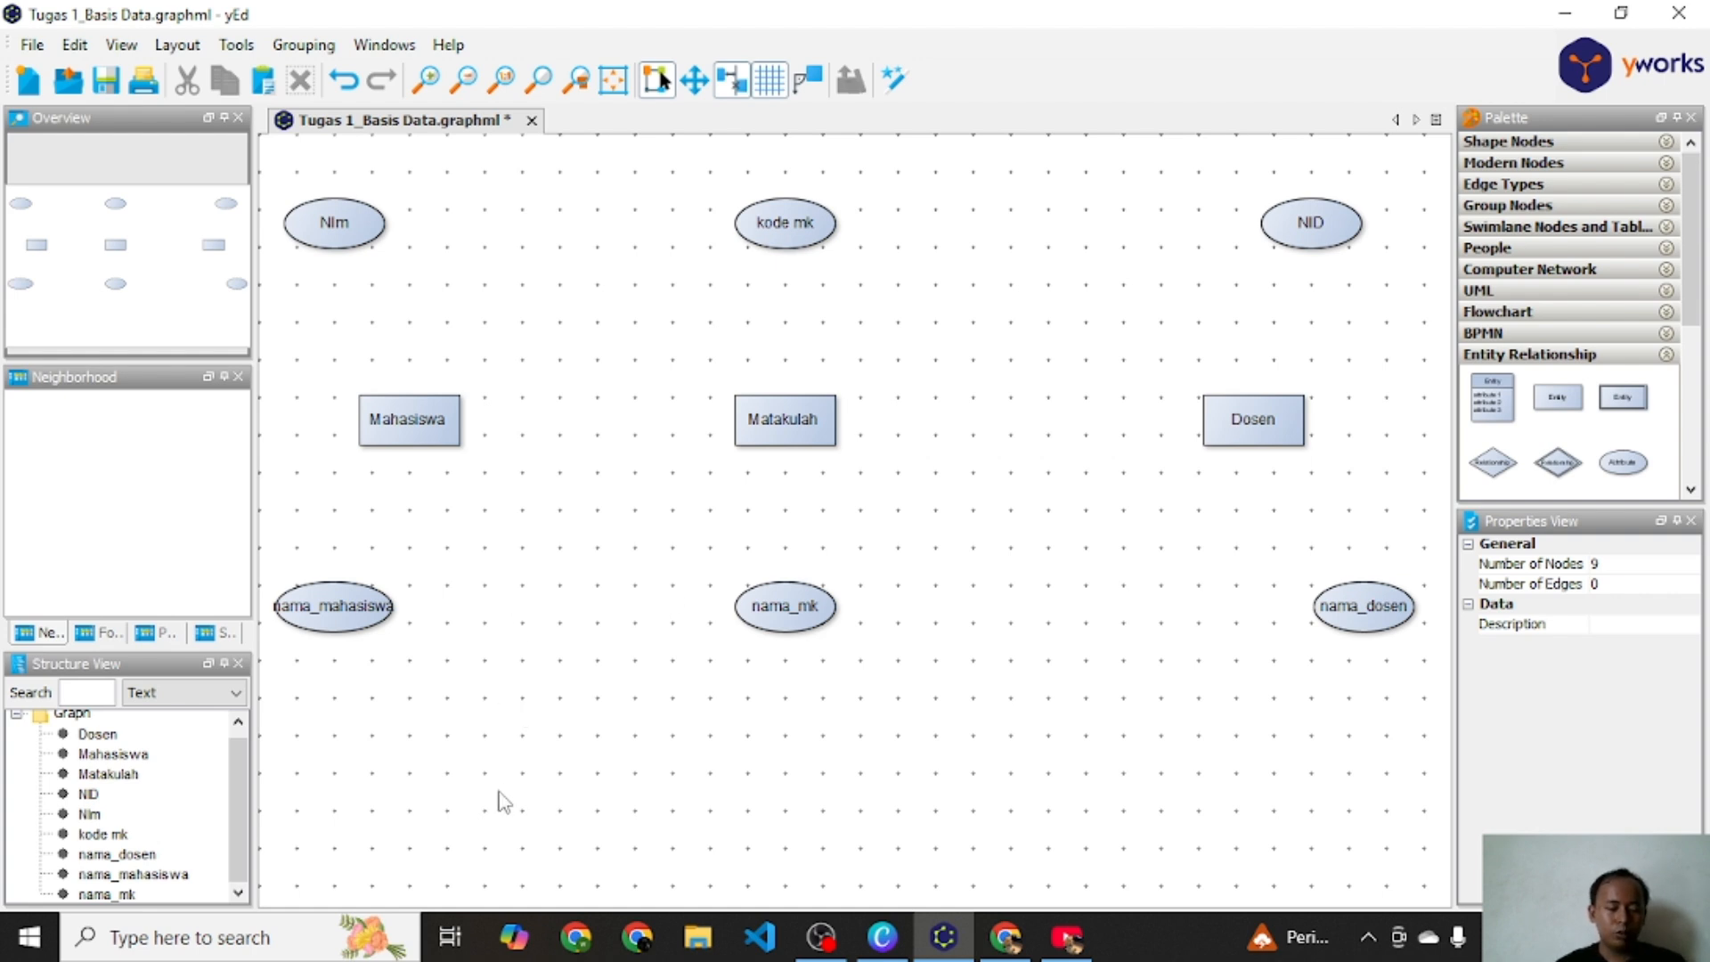
Step: Connect the Nim attribute to the Mahasiswa entity with a line edge from the Entity Relationship palette
scroll(1570, 445, "down", 3)
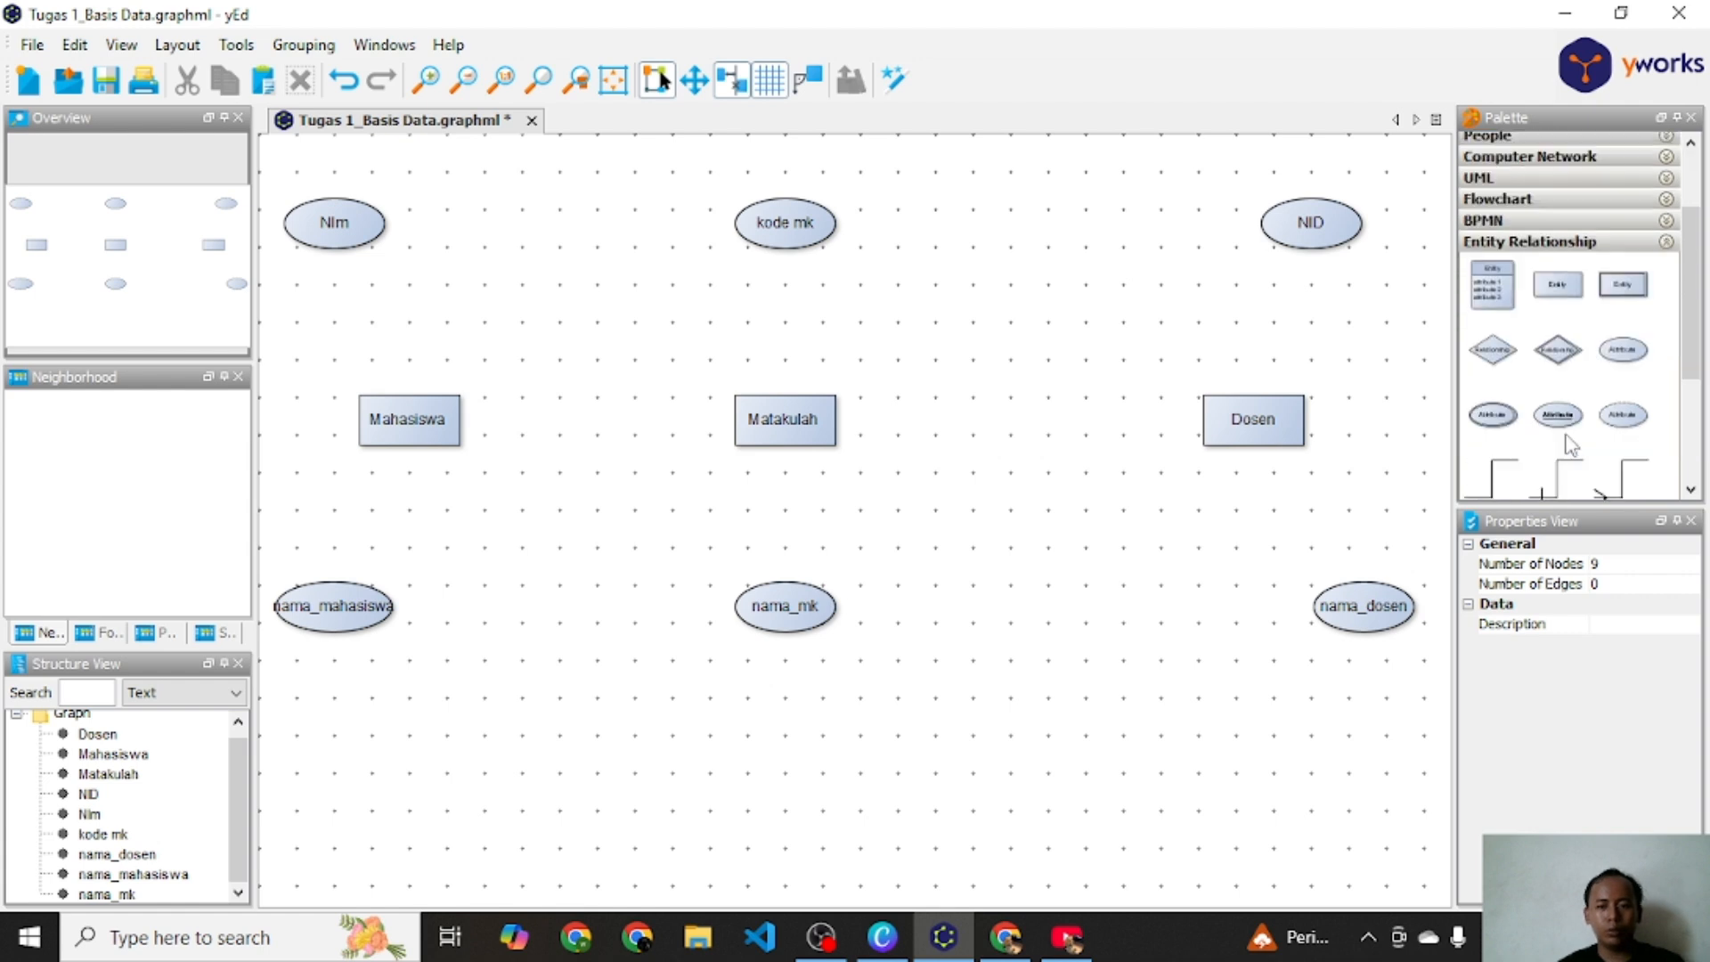
scroll(1600, 445, "down", 1)
left_click_drag(1498, 428, 412, 405)
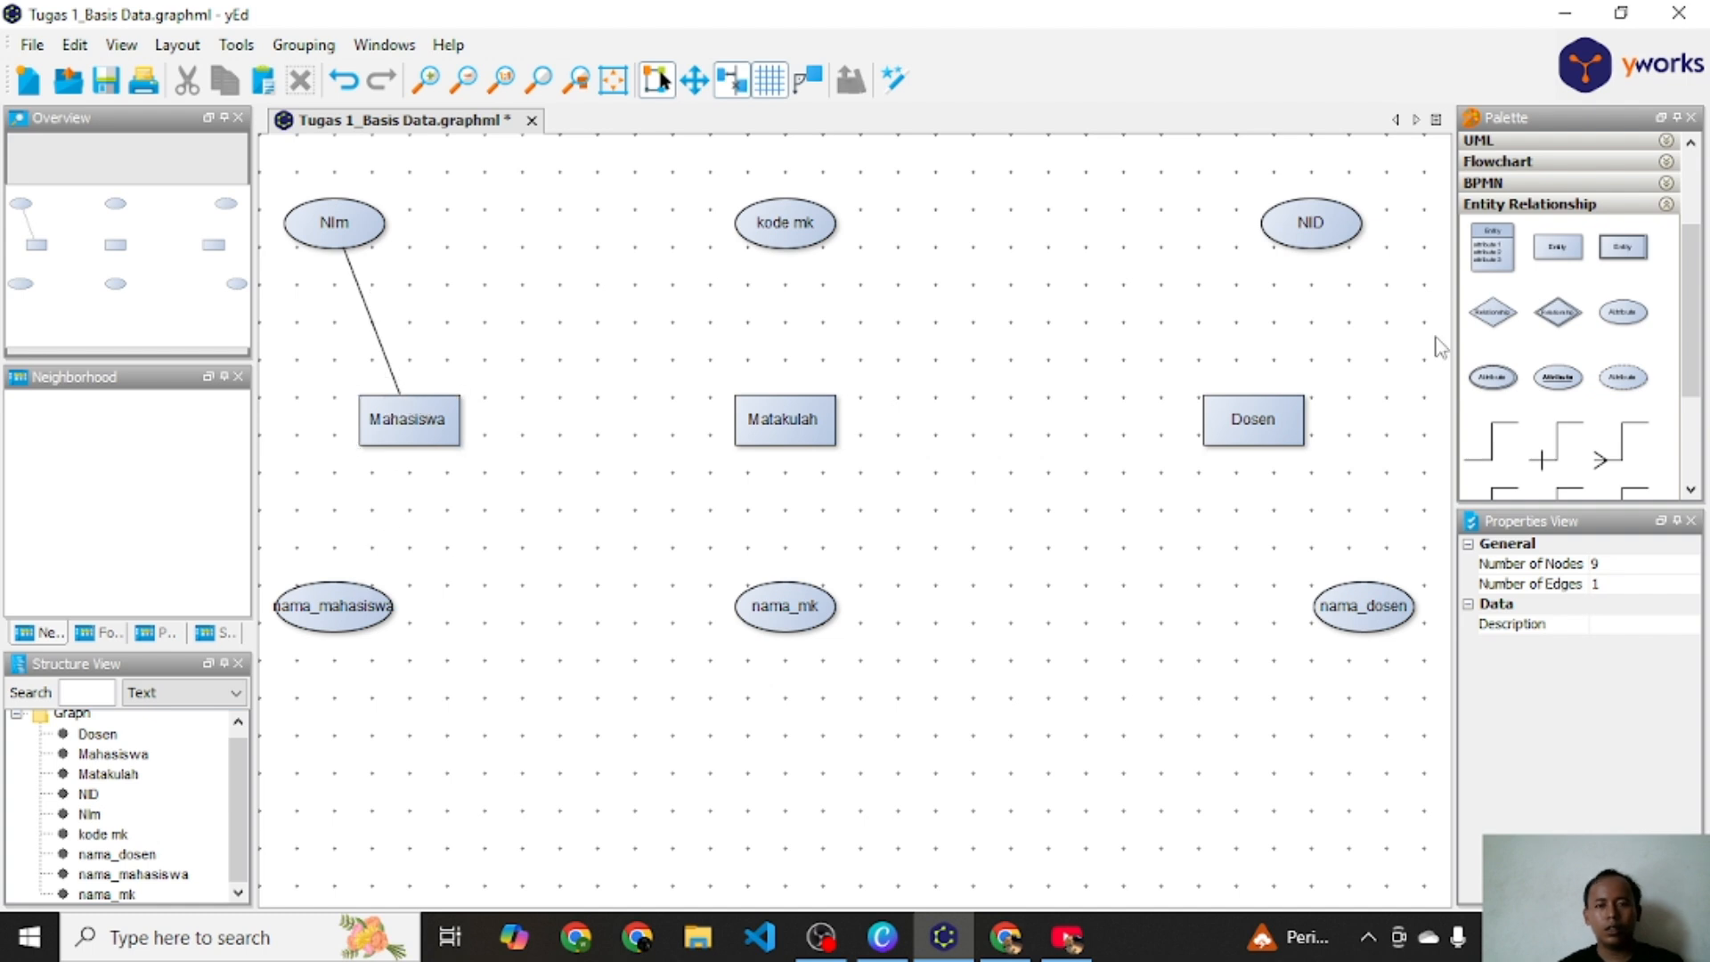
Step: Connect the nama_mahasiswa attribute to the Mahasiswa entity with a line edge from the Entity Relationship palette
left_click_drag(1482, 445, 412, 601)
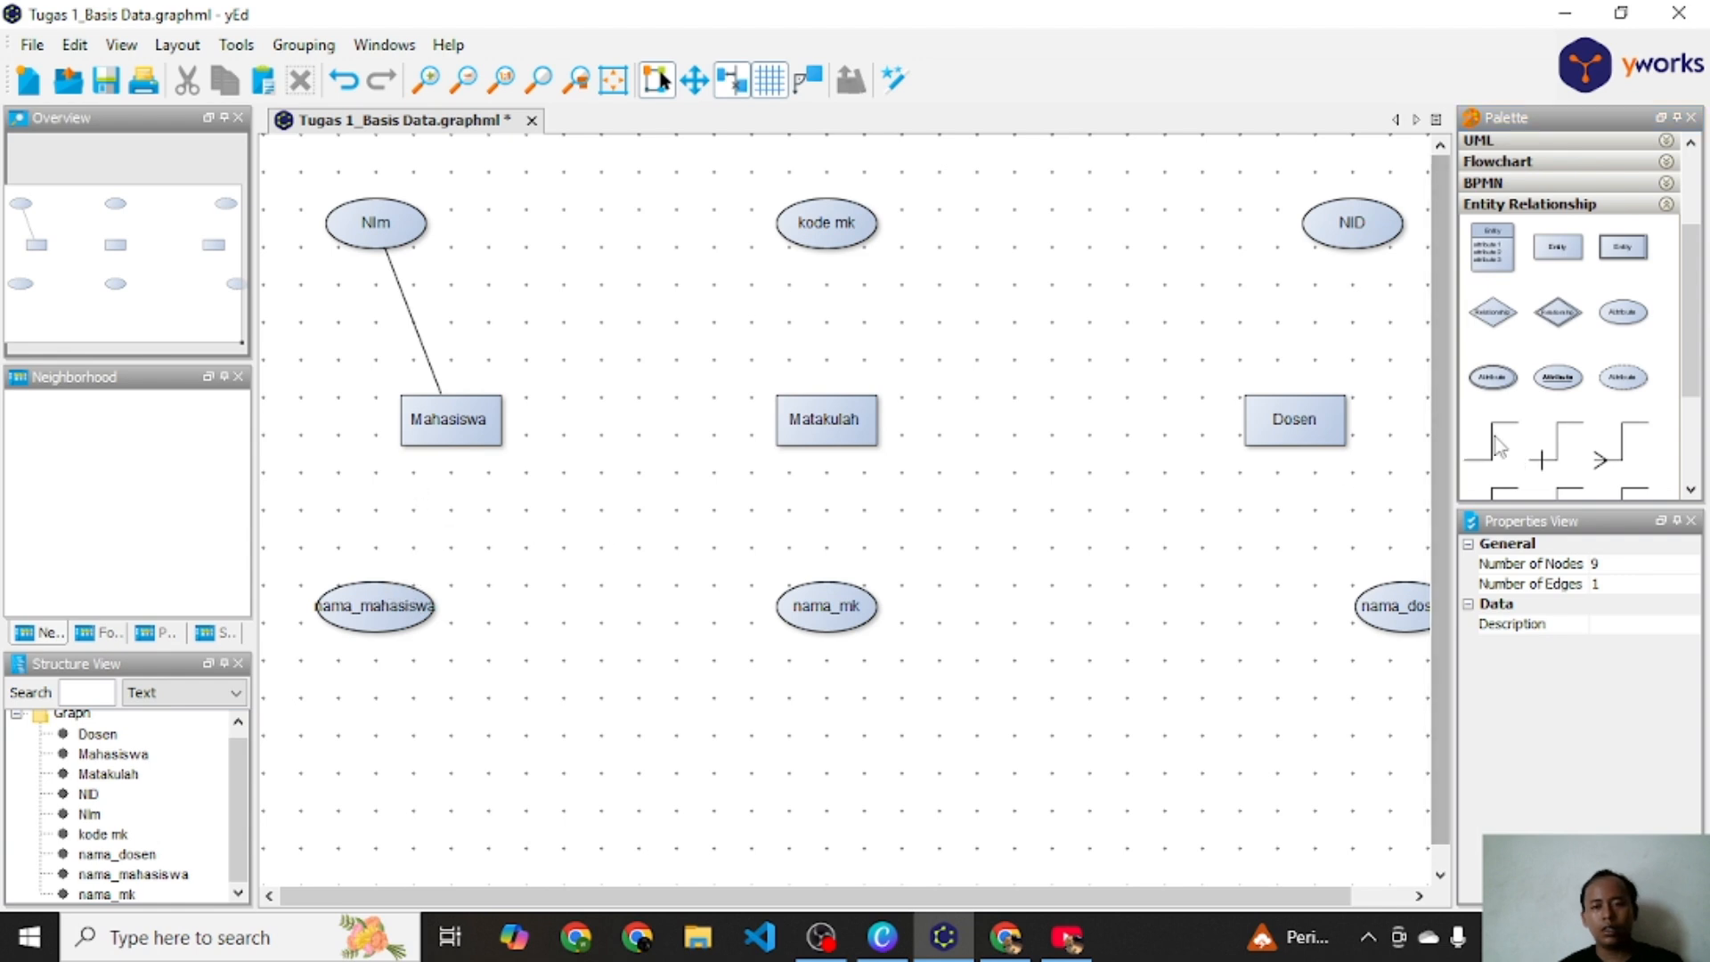
left_click_drag(1492, 441, 356, 566)
left_click_drag(1491, 441, 385, 569)
left_click_drag(436, 477, 454, 436)
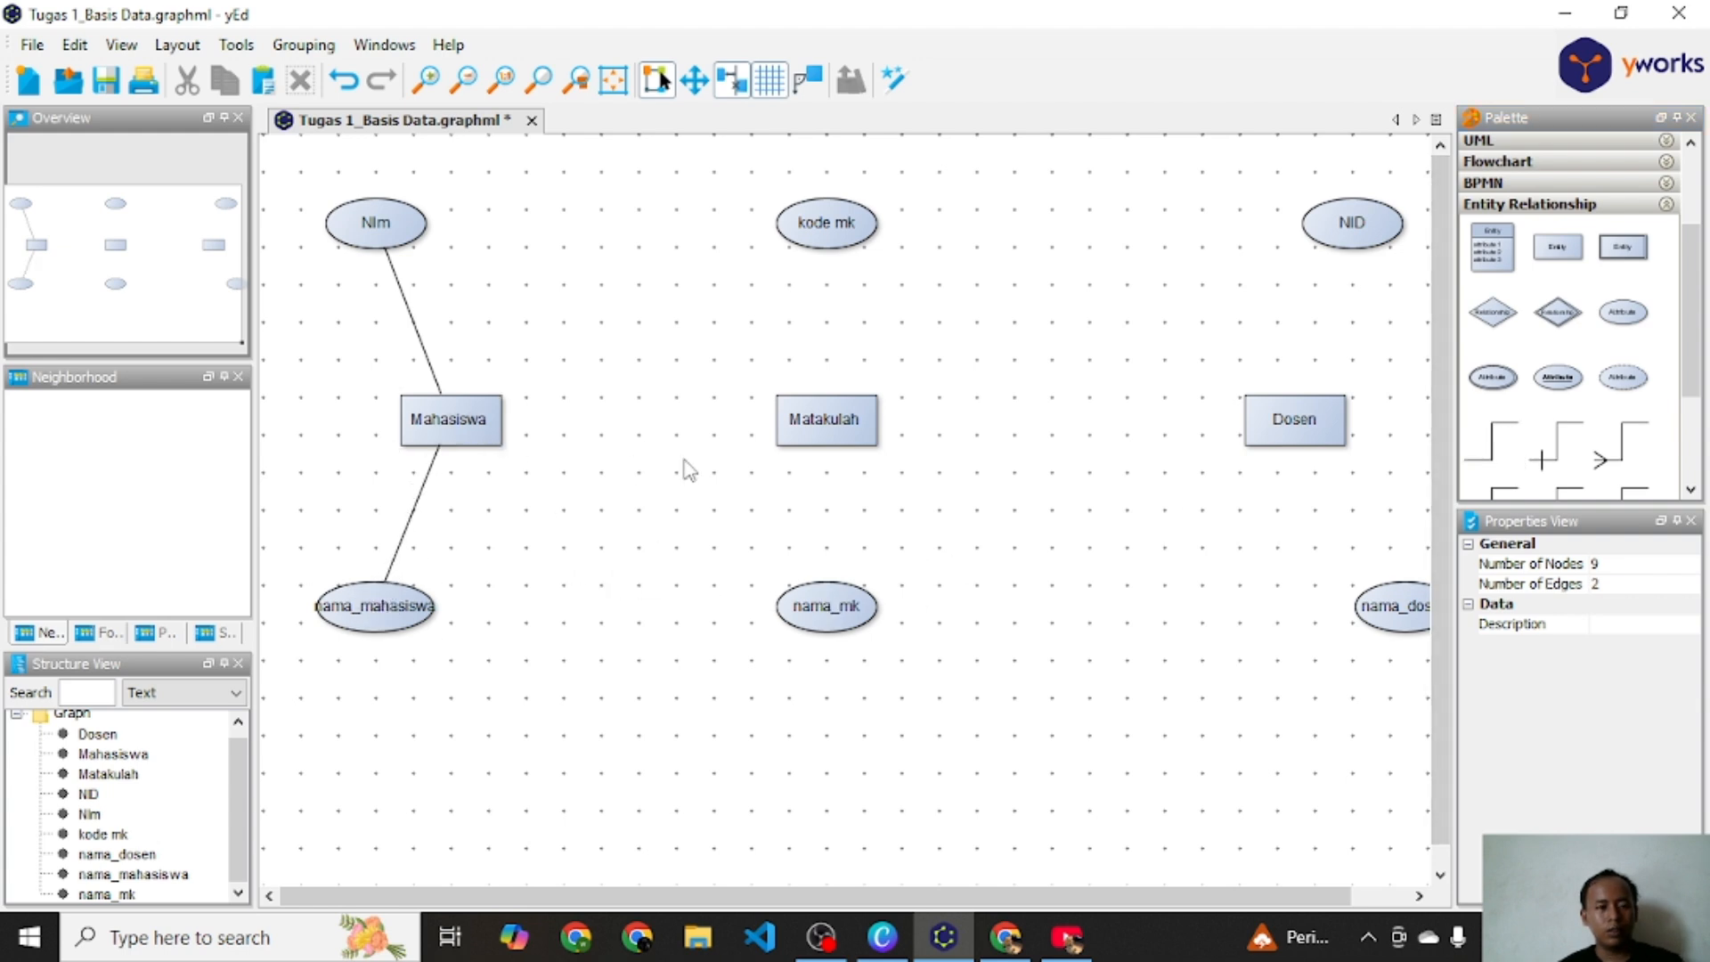
Step: Connect the kode mk and nama_mk attributes to the Matakulah entity with line edges
left_click_drag(684, 461, 555, 494)
mouse_move(119, 275)
left_mouse_down()
mouse_move(155, 281)
mouse_move(131, 278)
left_mouse_up()
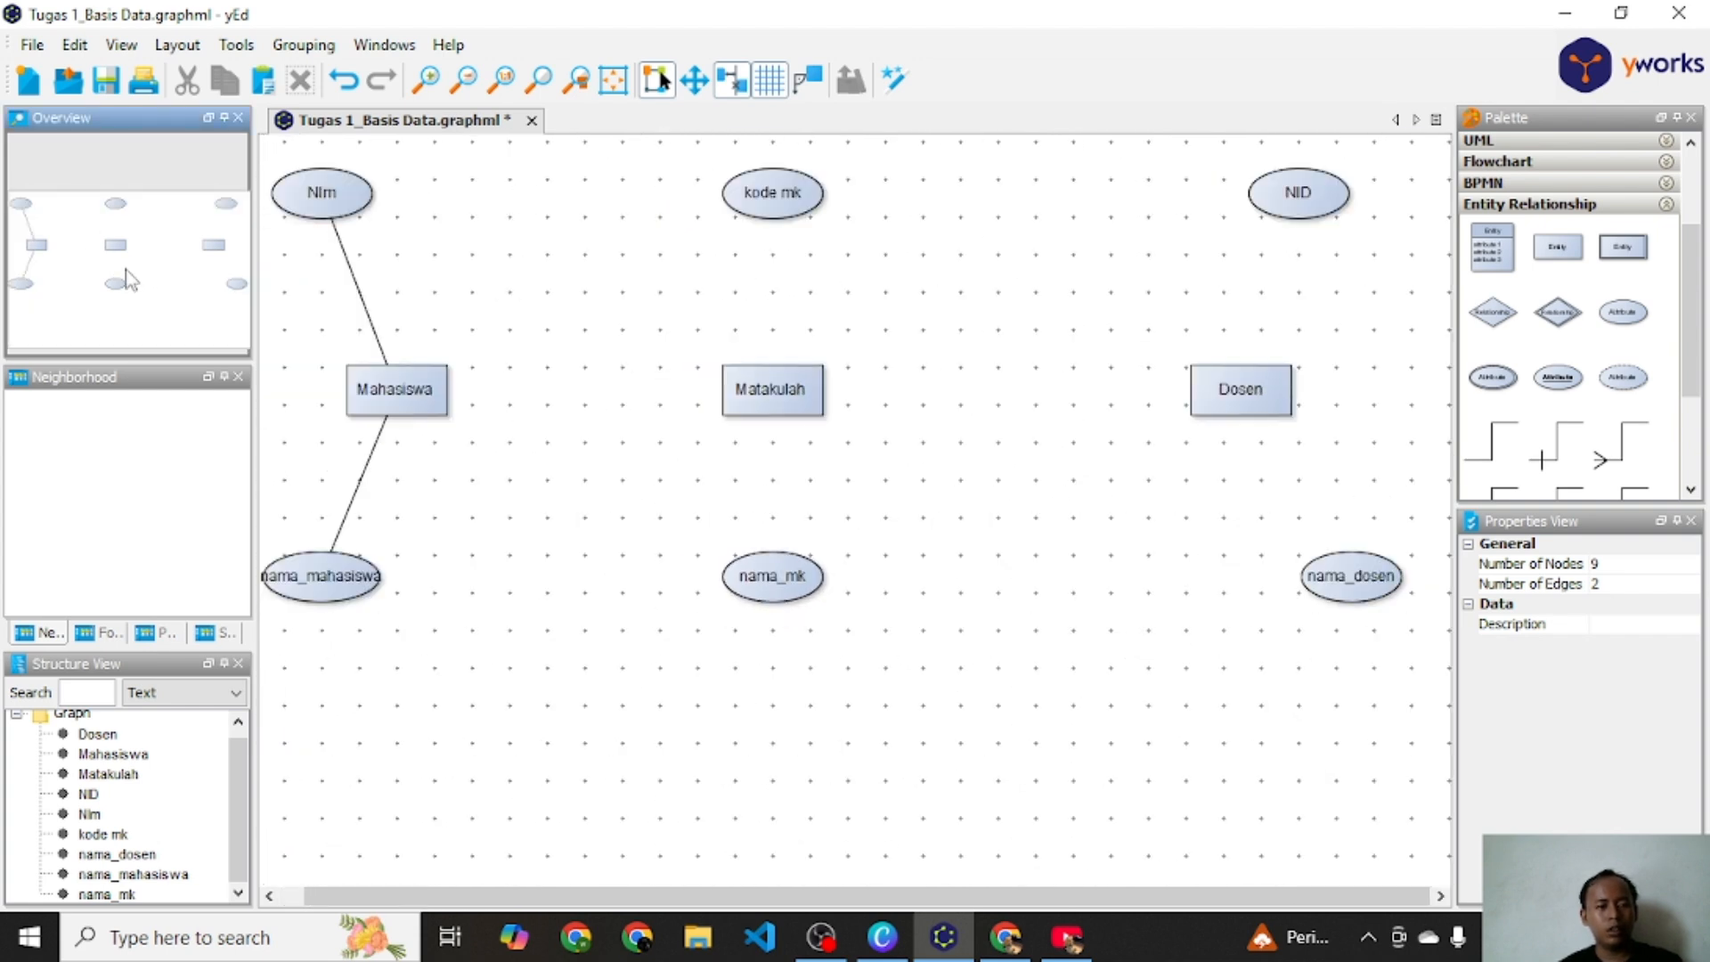
scroll(126, 269, "down", 1)
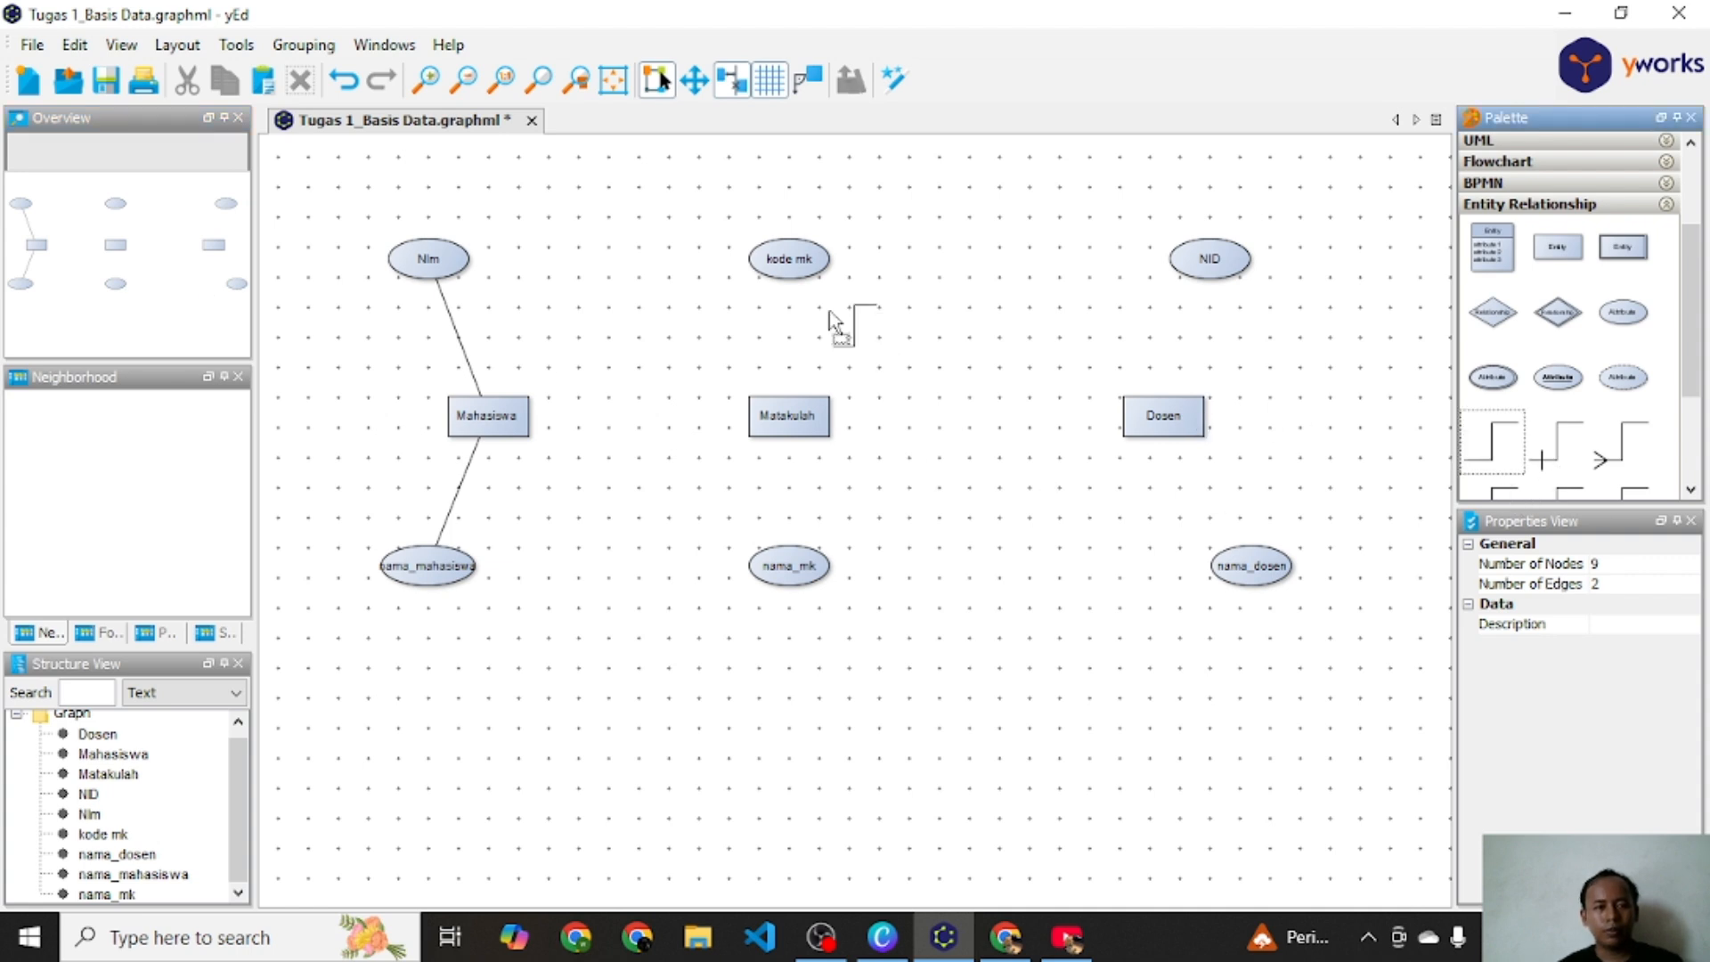
left_click_drag(813, 260, 792, 393)
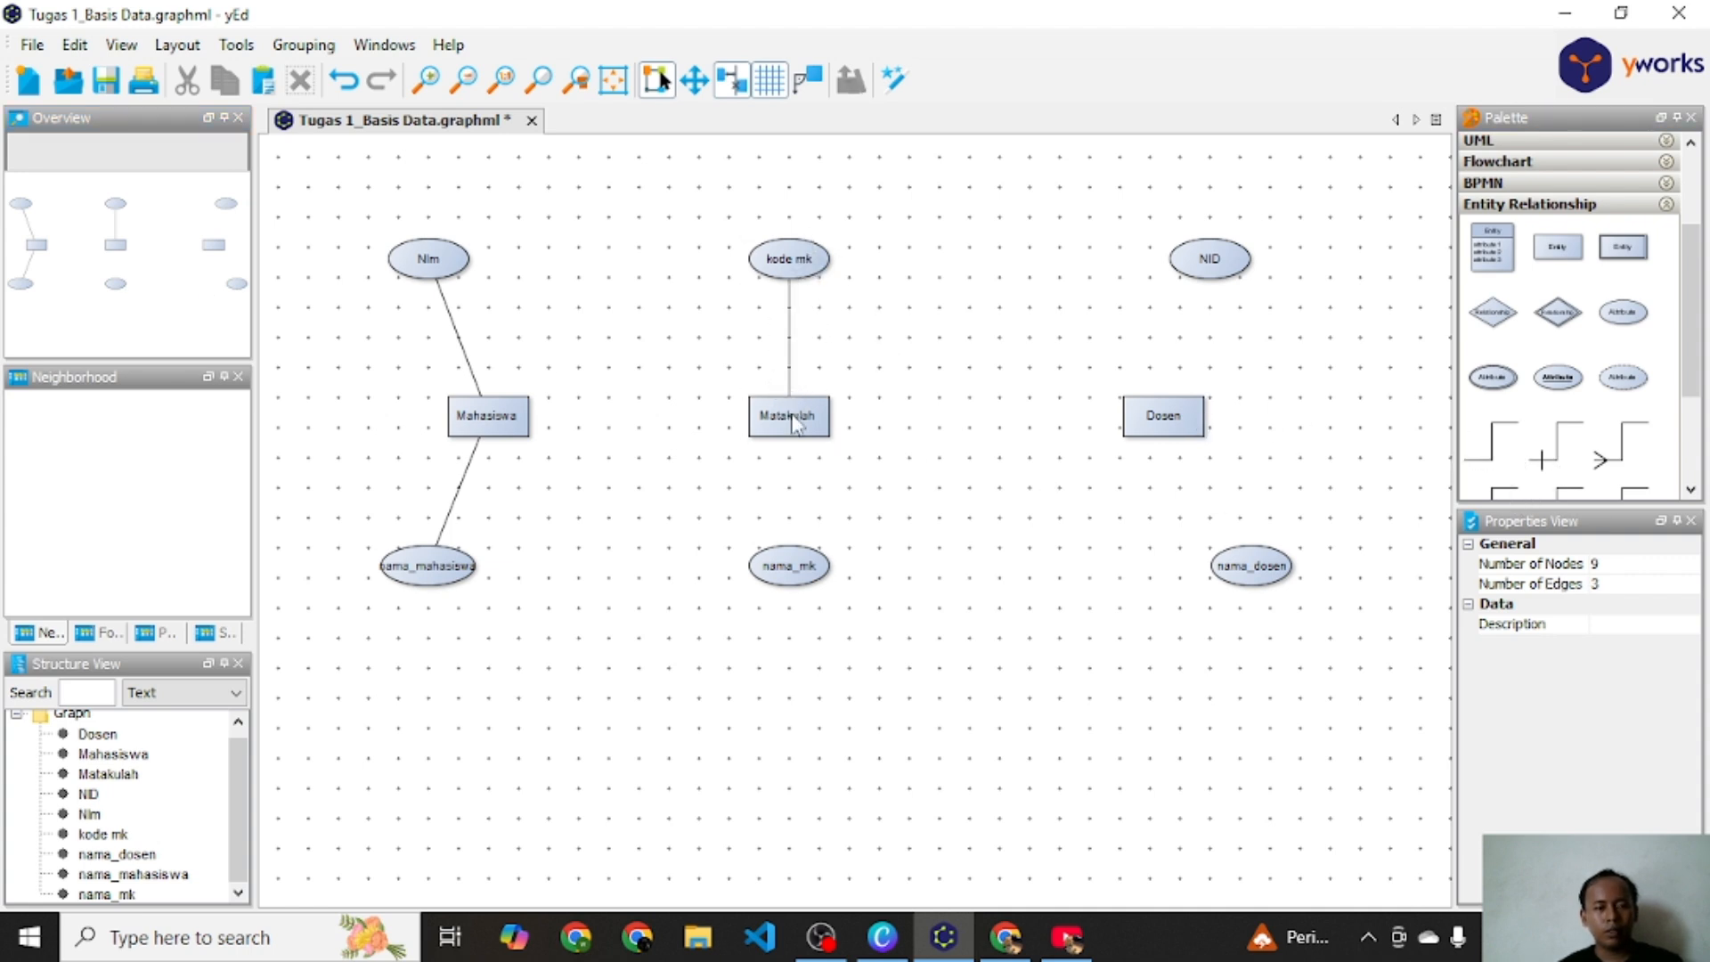
left_click(1500, 456)
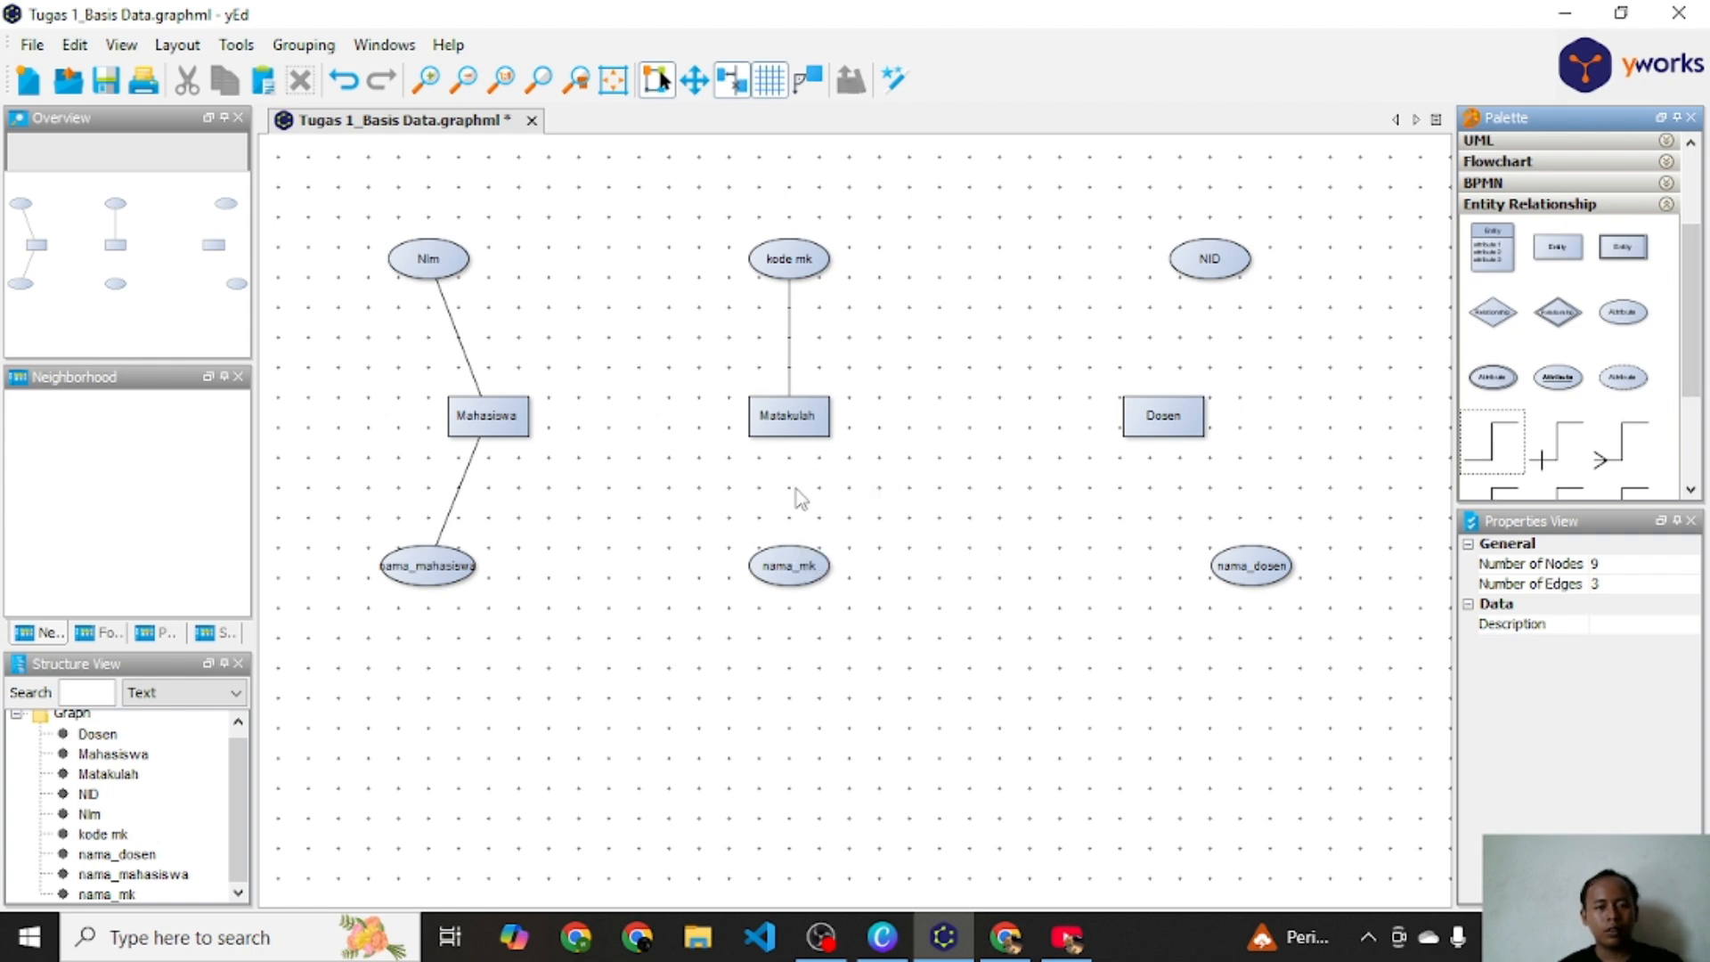
left_click_drag(1500, 454, 785, 429)
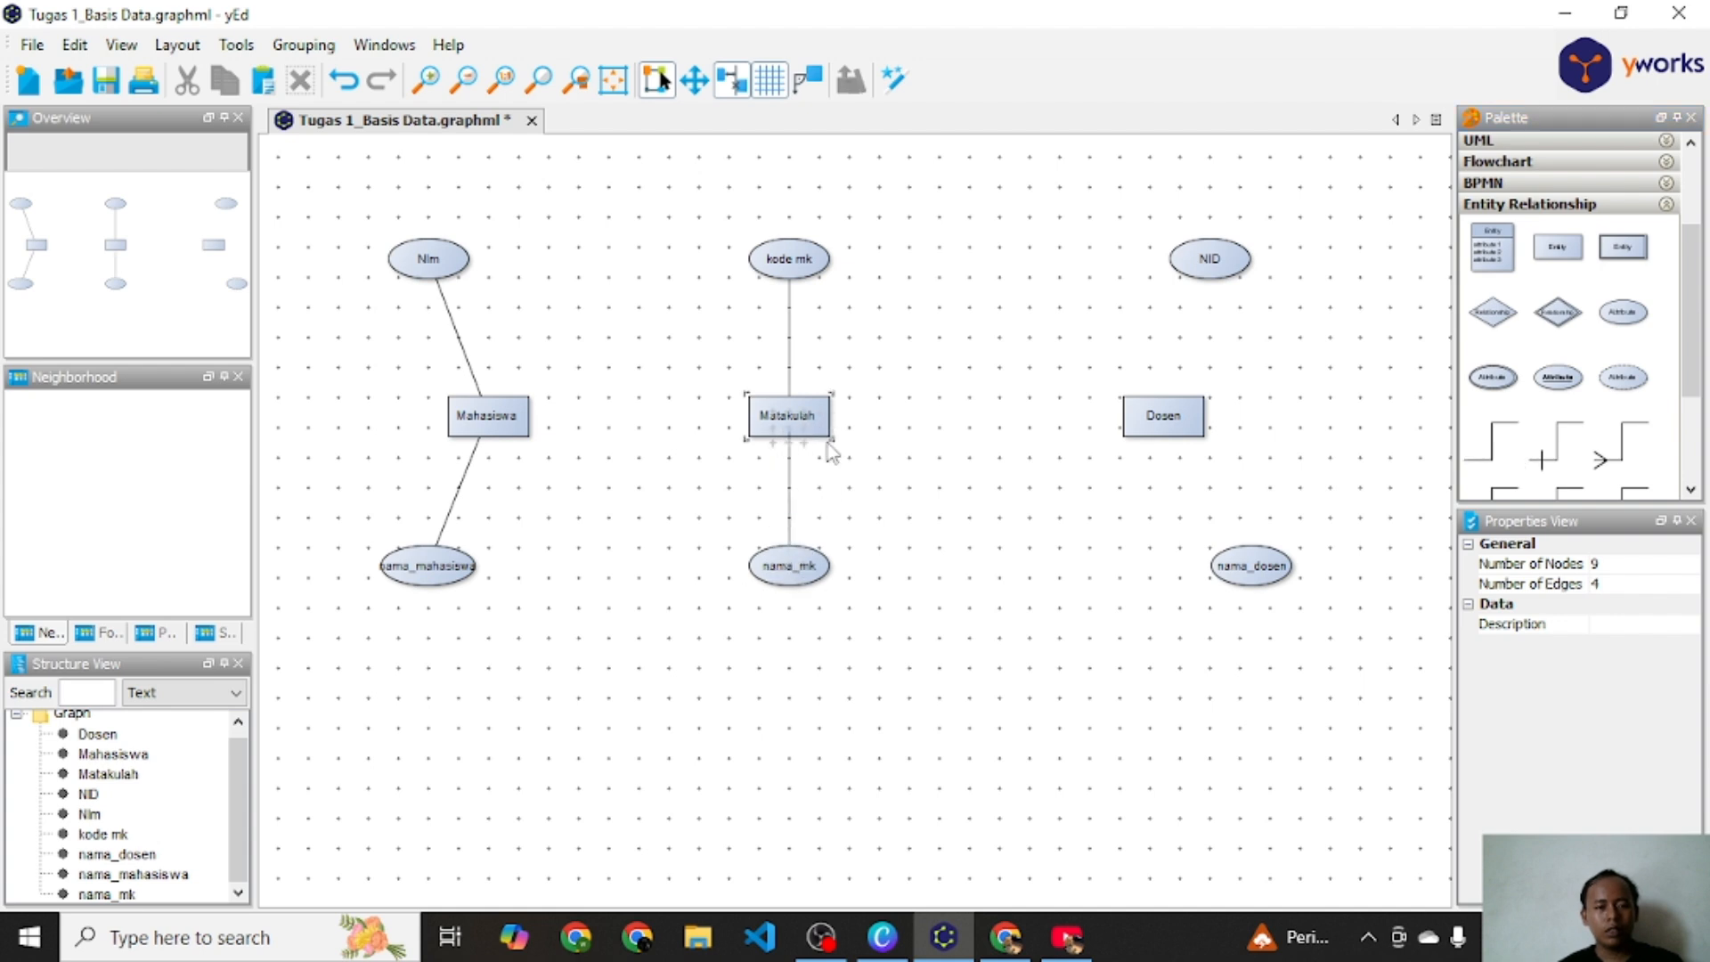
Step: Connect the NID and nama_dosen attributes to the Dosen entity with line edges
left_click_drag(1492, 443, 1208, 297)
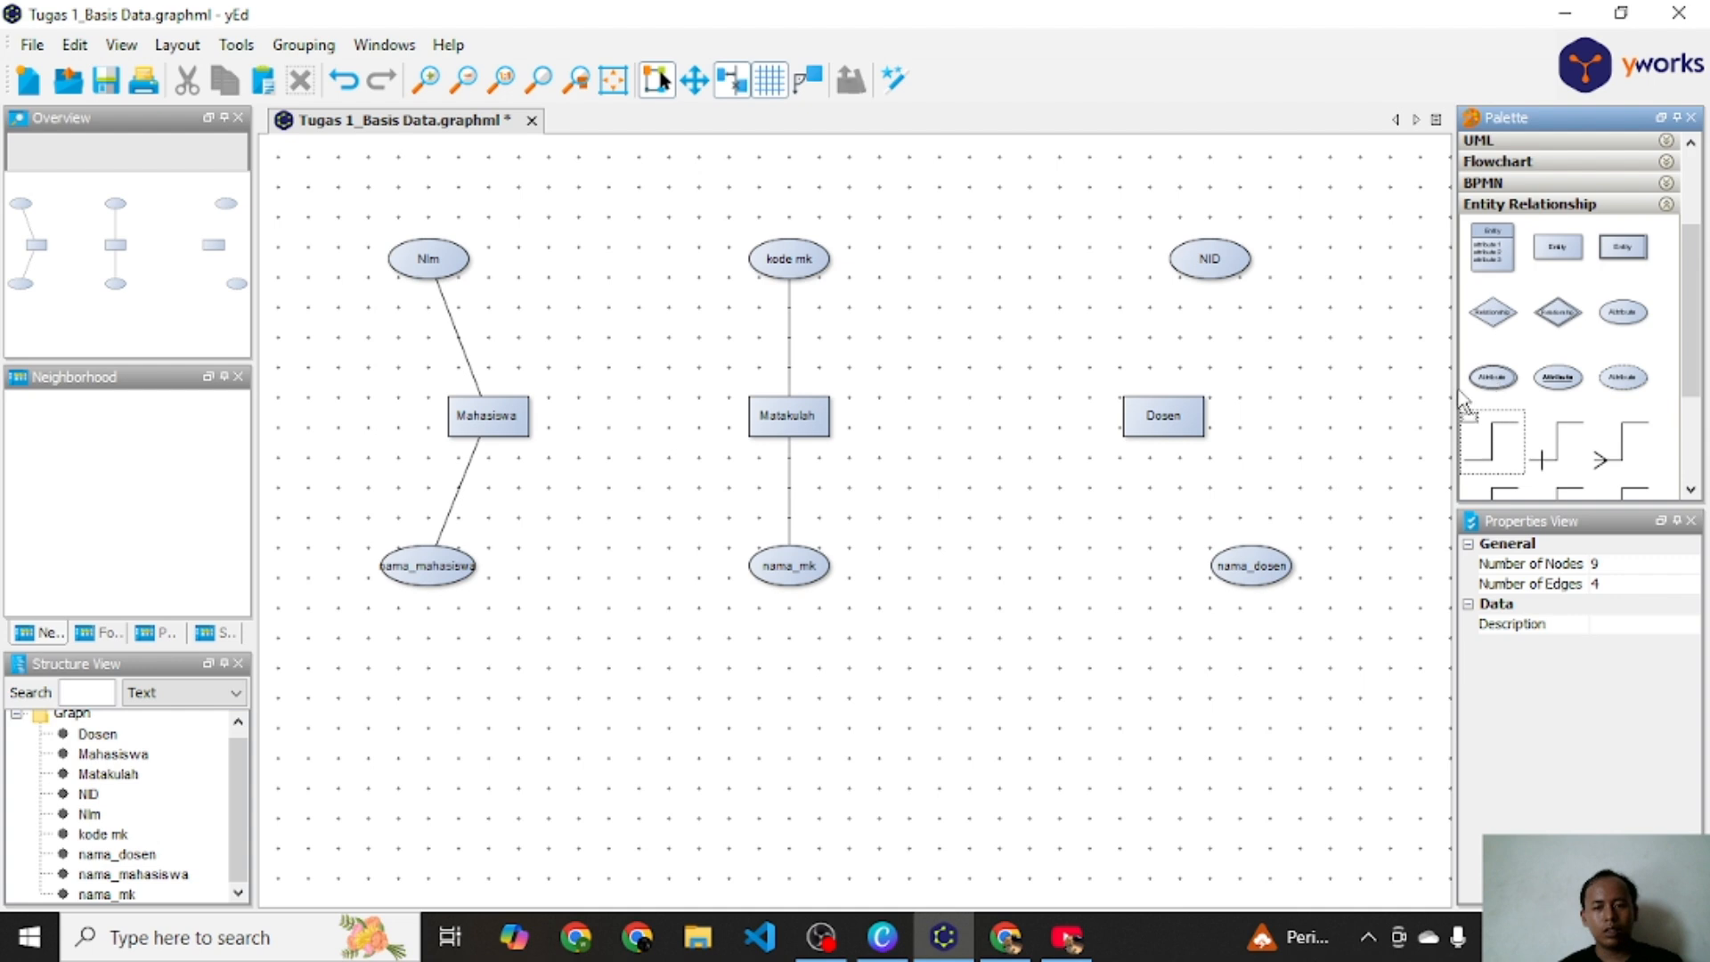
left_click_drag(1211, 260, 1175, 410)
left_click(1505, 443)
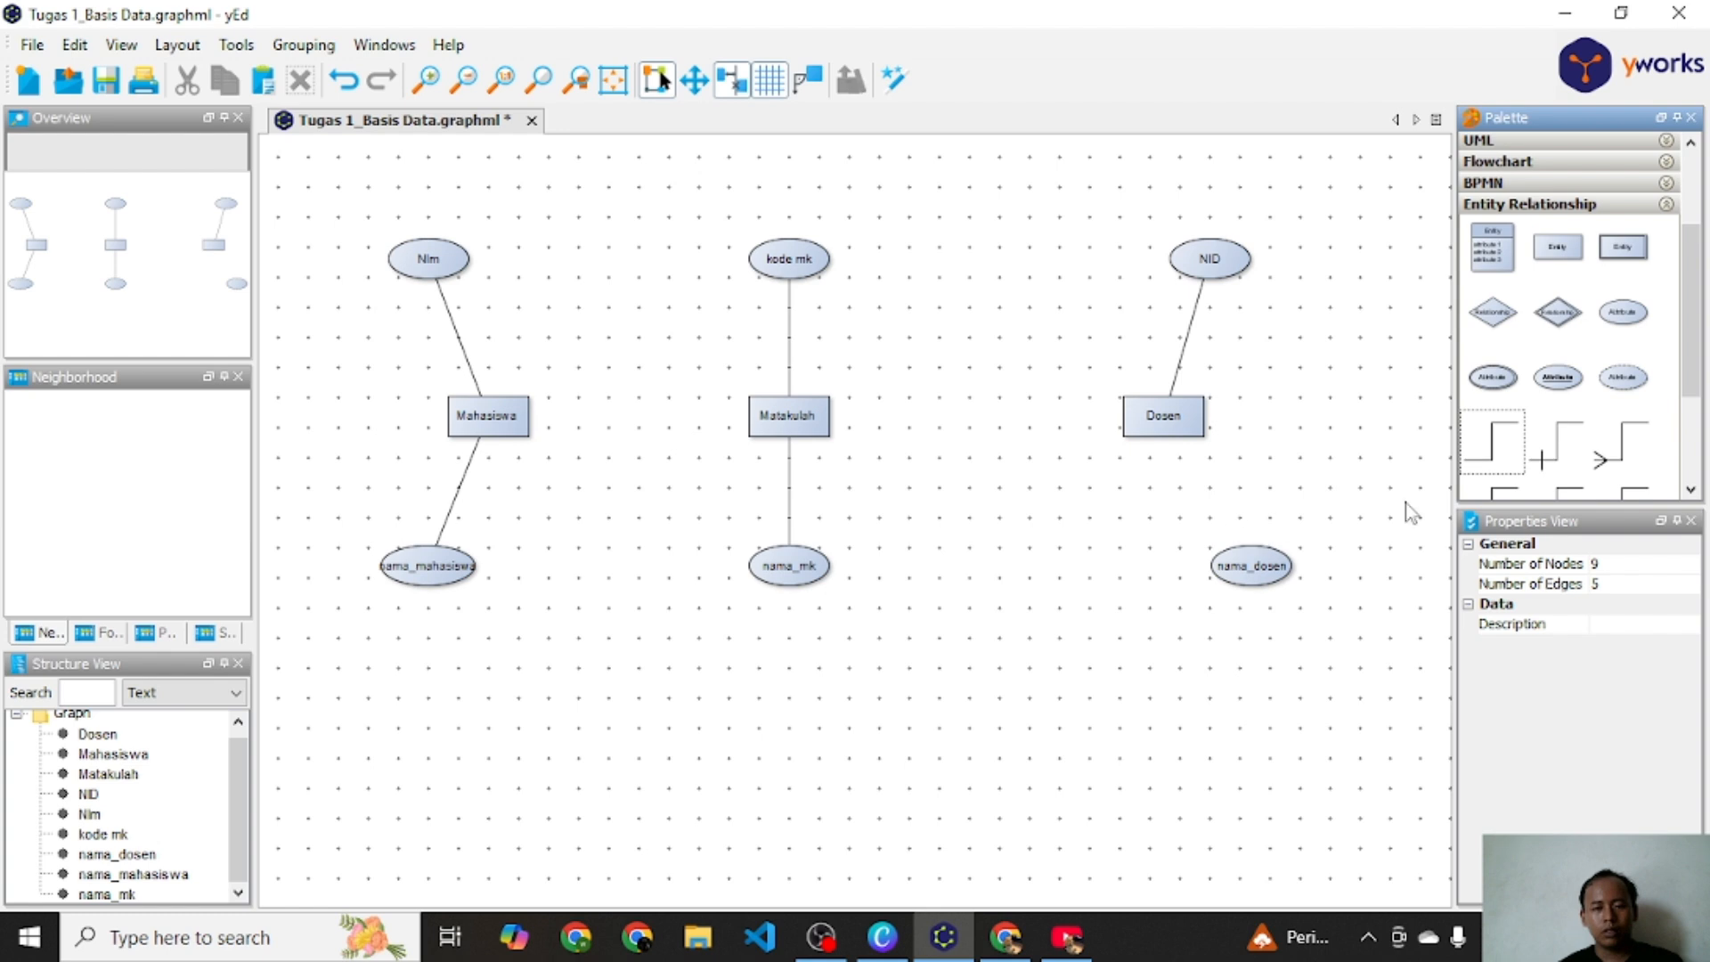
left_click_drag(1510, 466, 1166, 445)
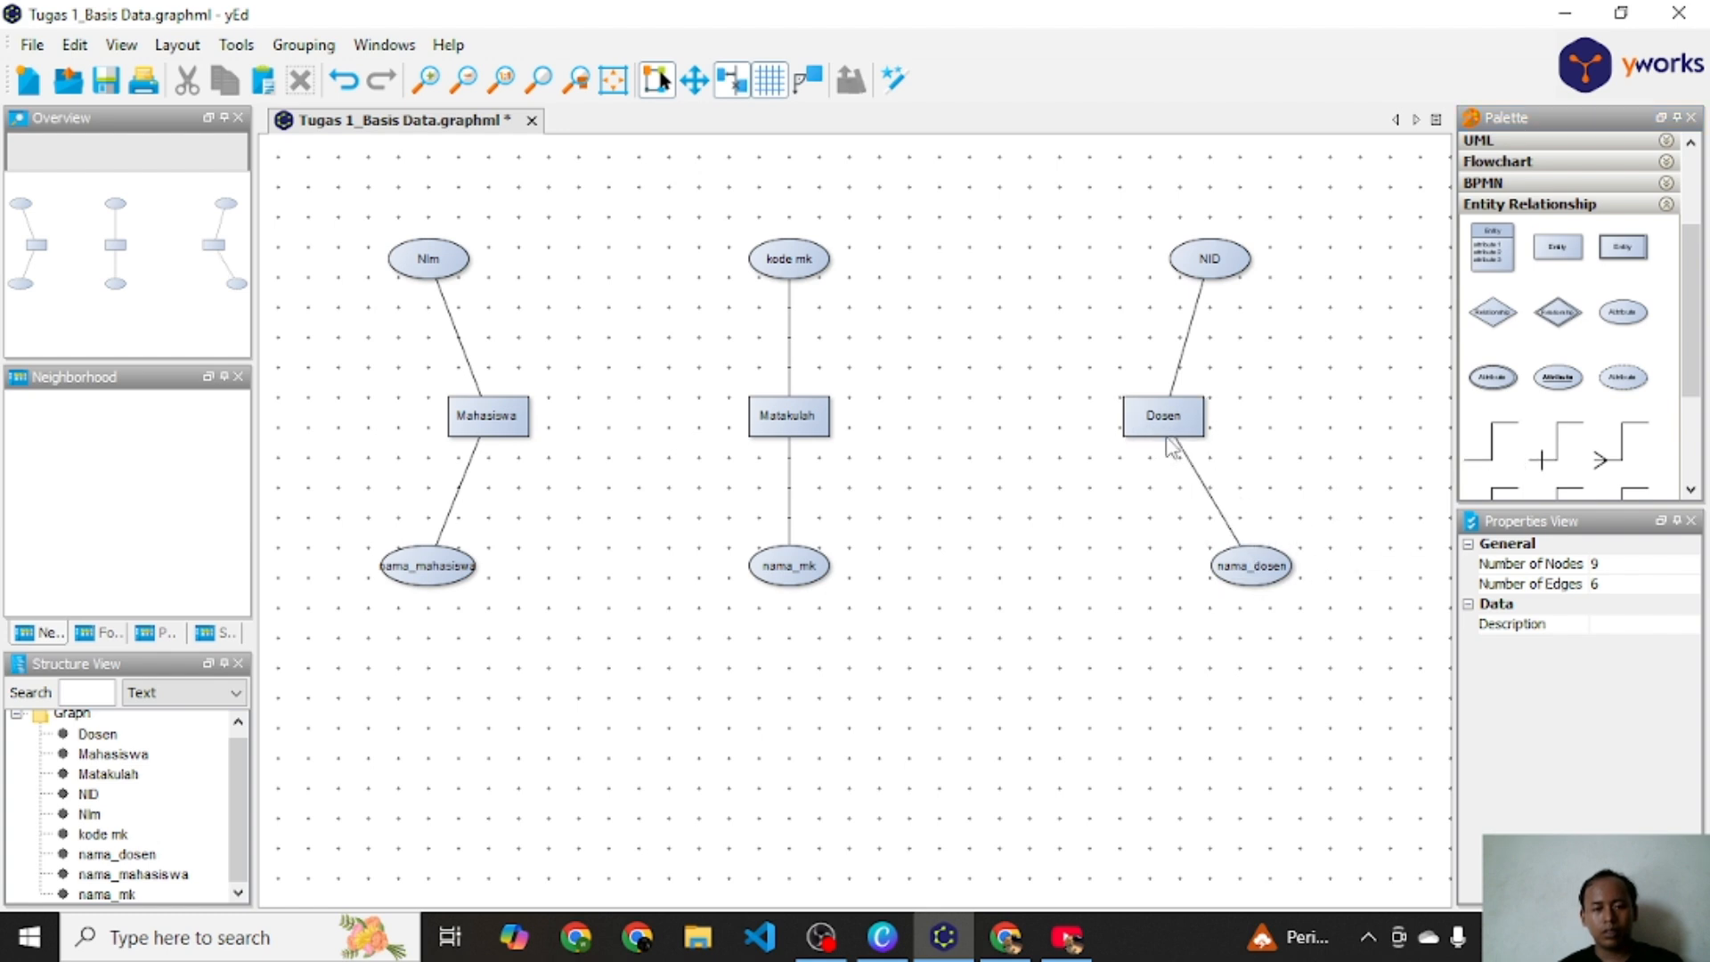
left_click(1164, 426)
left_click(1283, 488)
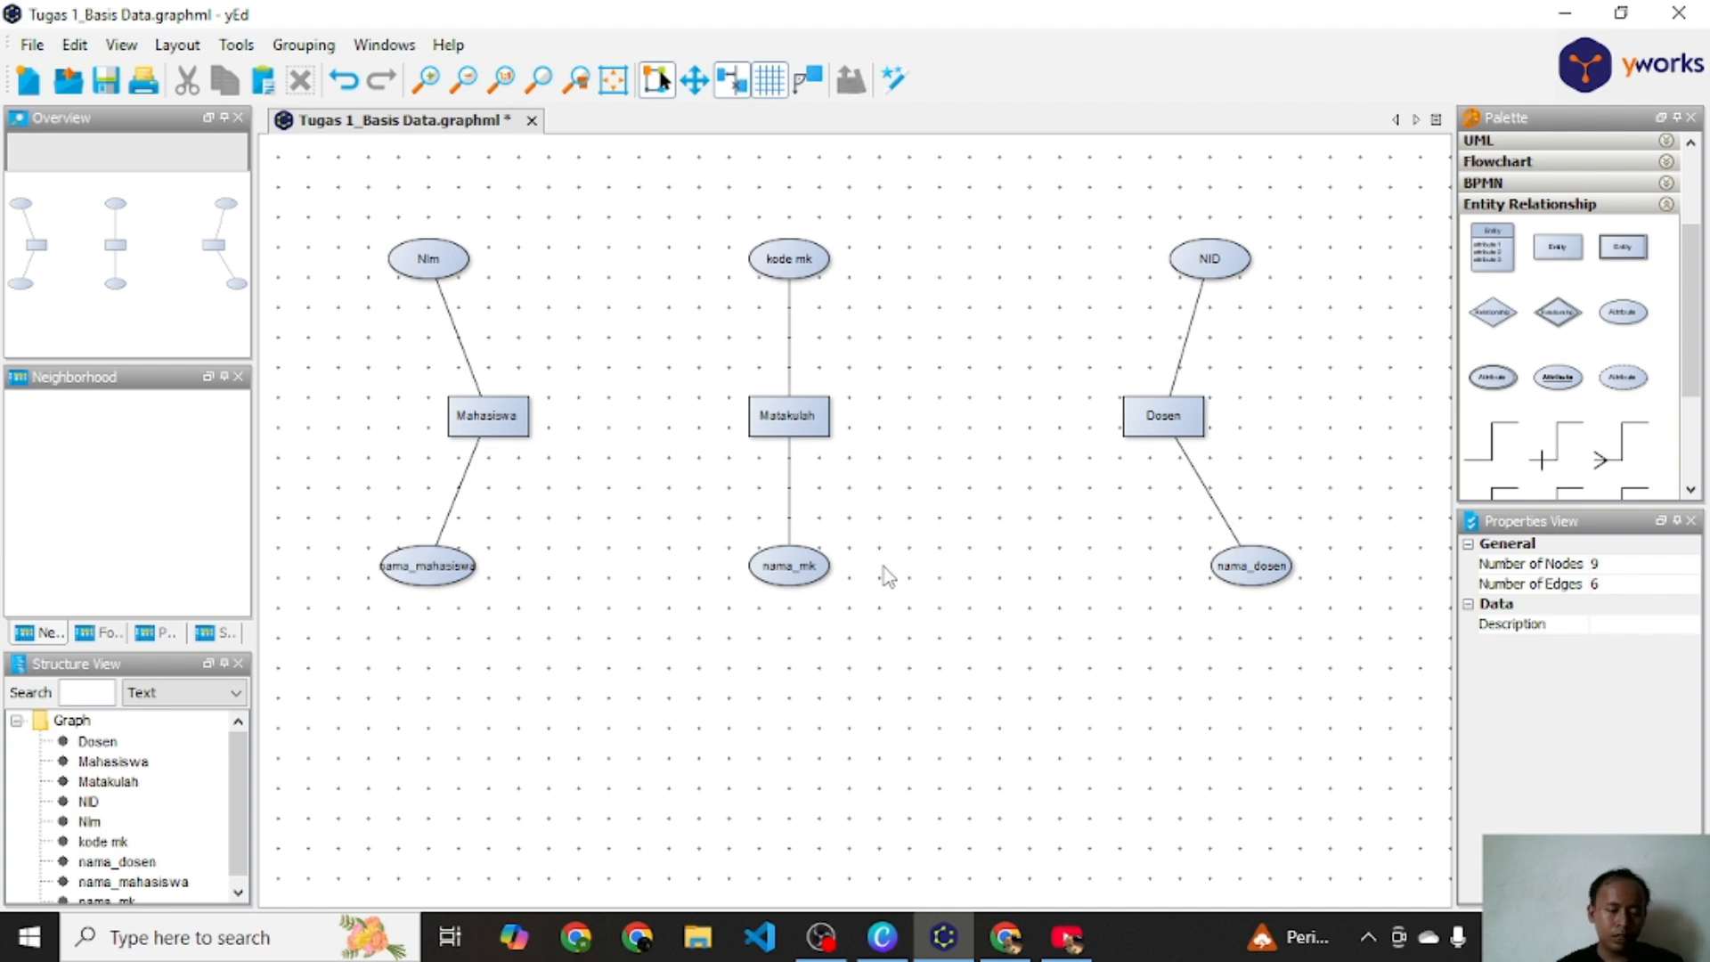
Step: Switch to the Canva presentation and open slide 5 on identifying relations between entities
left_click(881, 937)
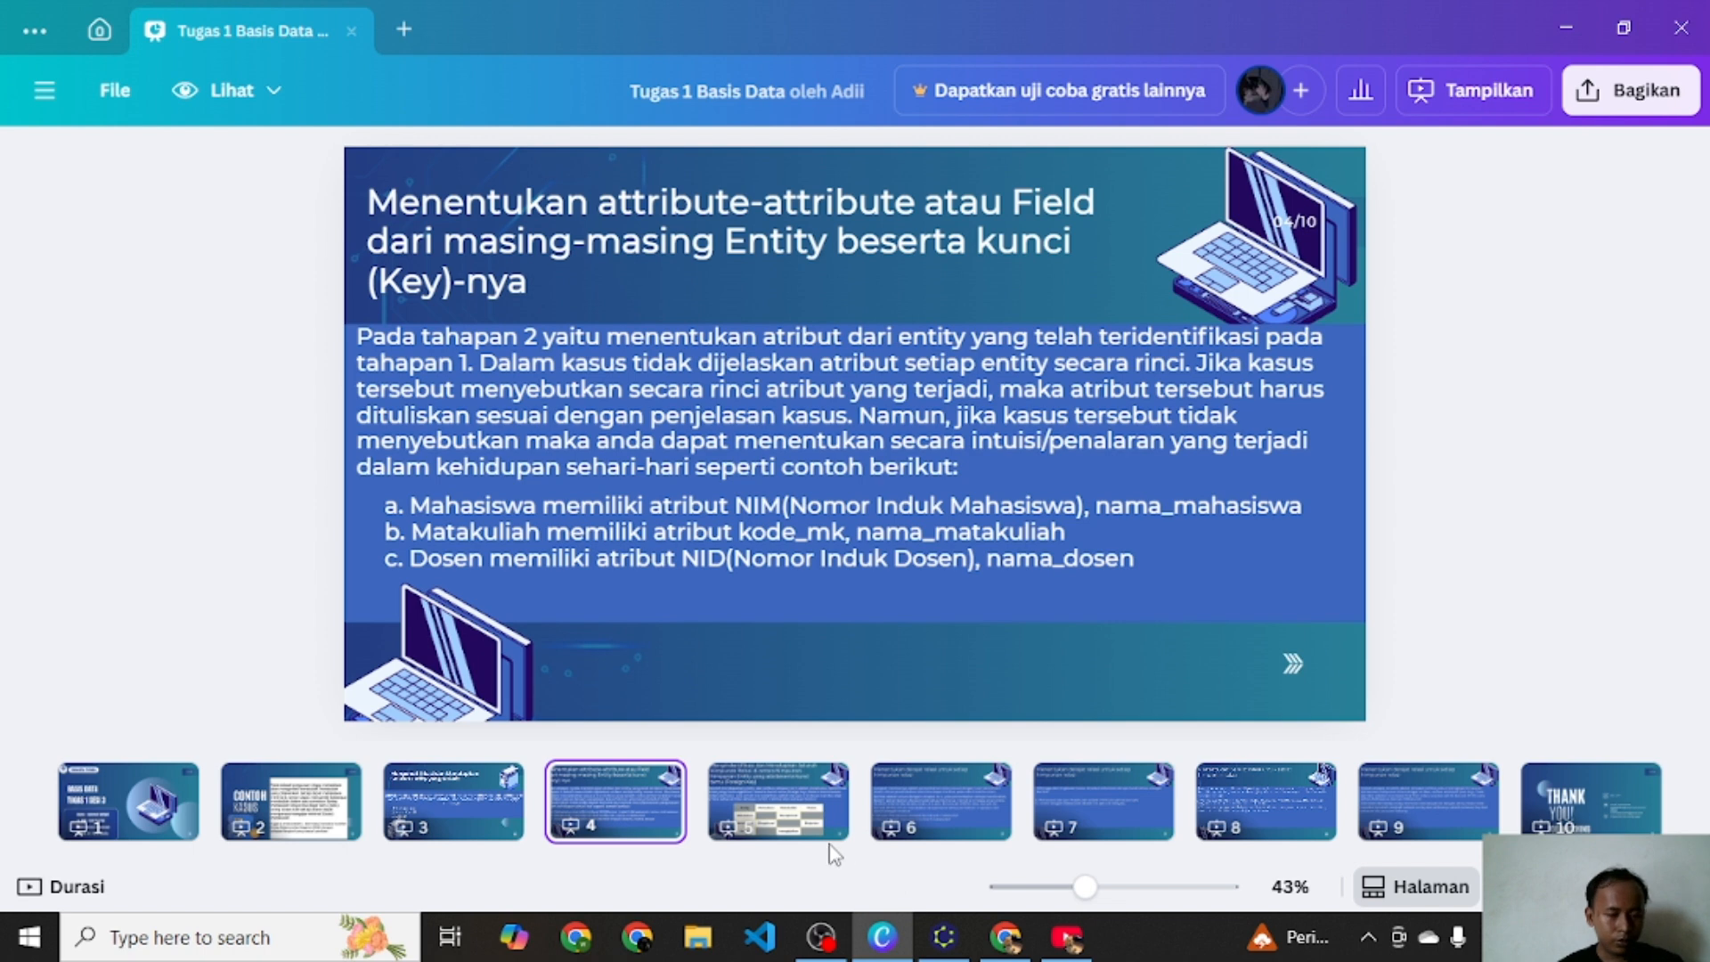
left_click(782, 833)
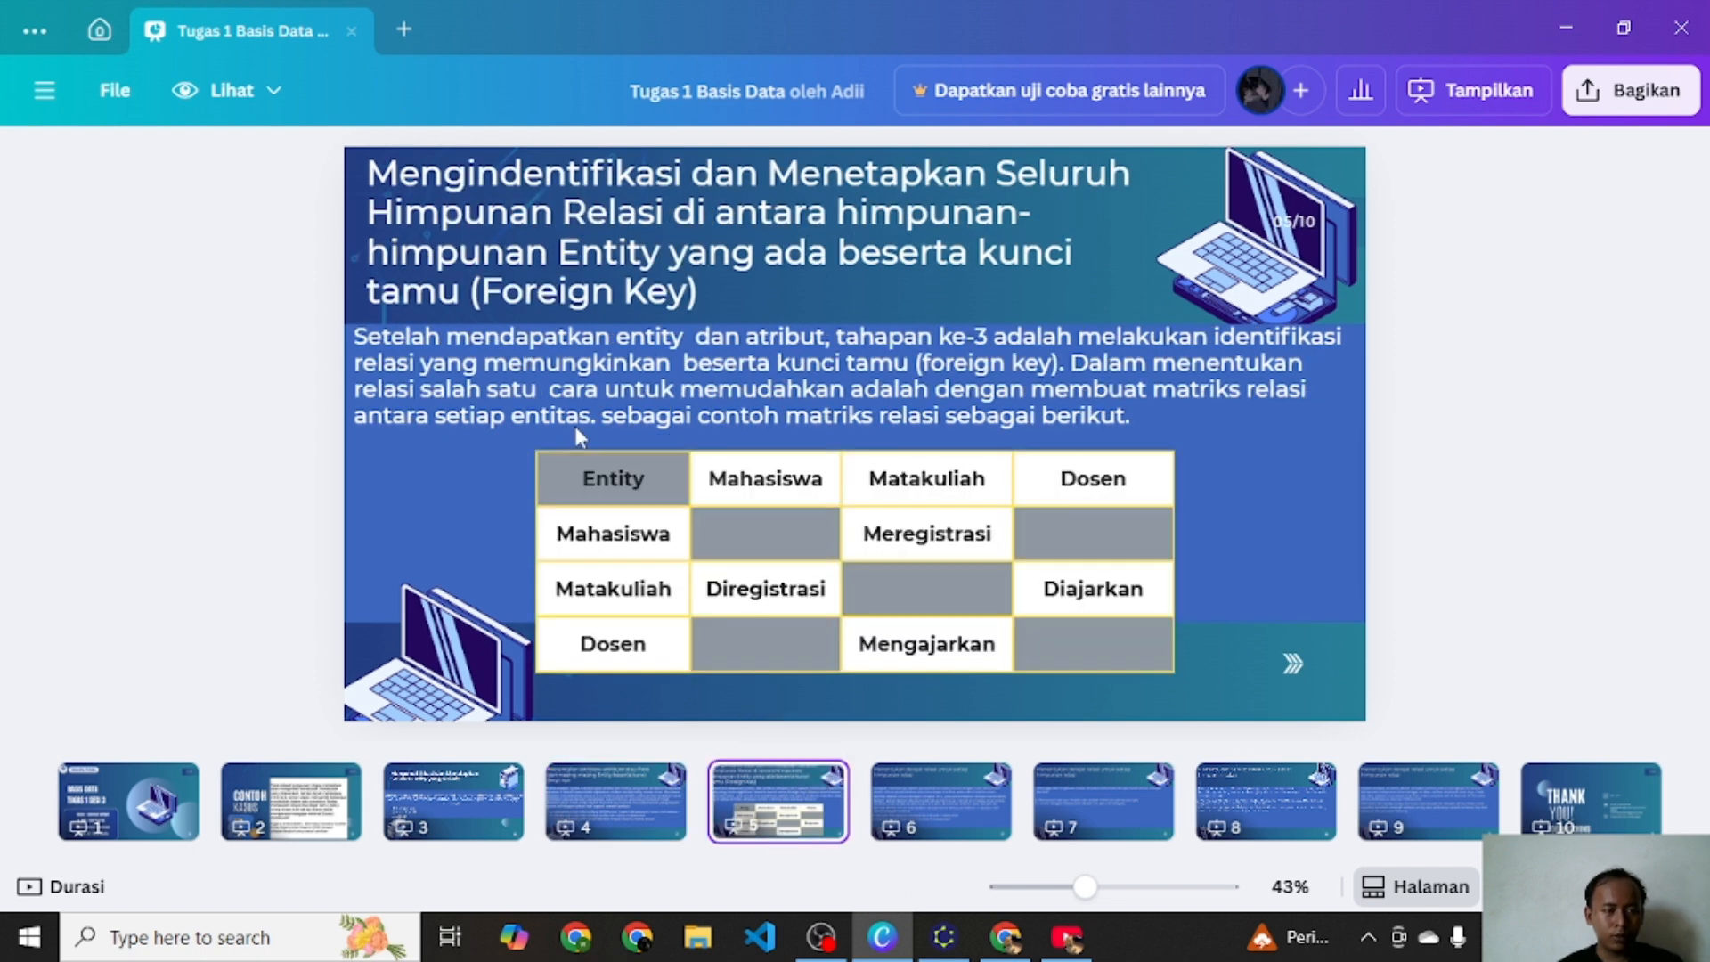